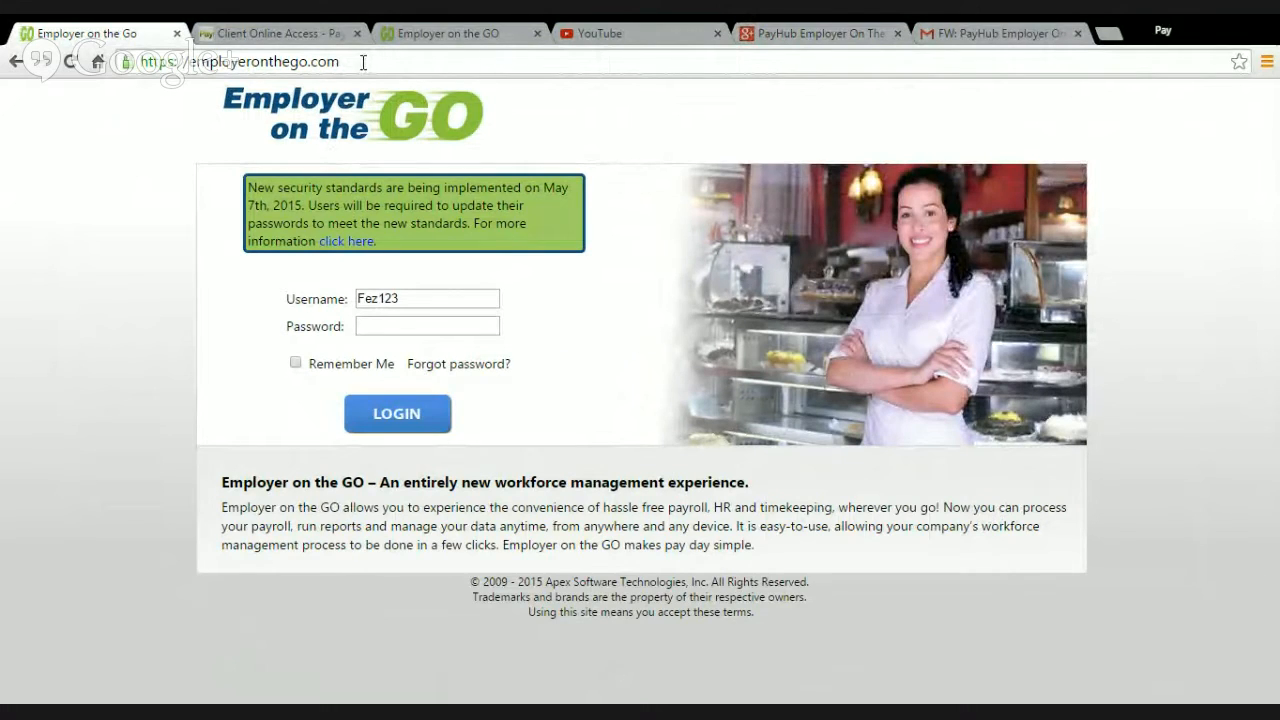
click(363, 62)
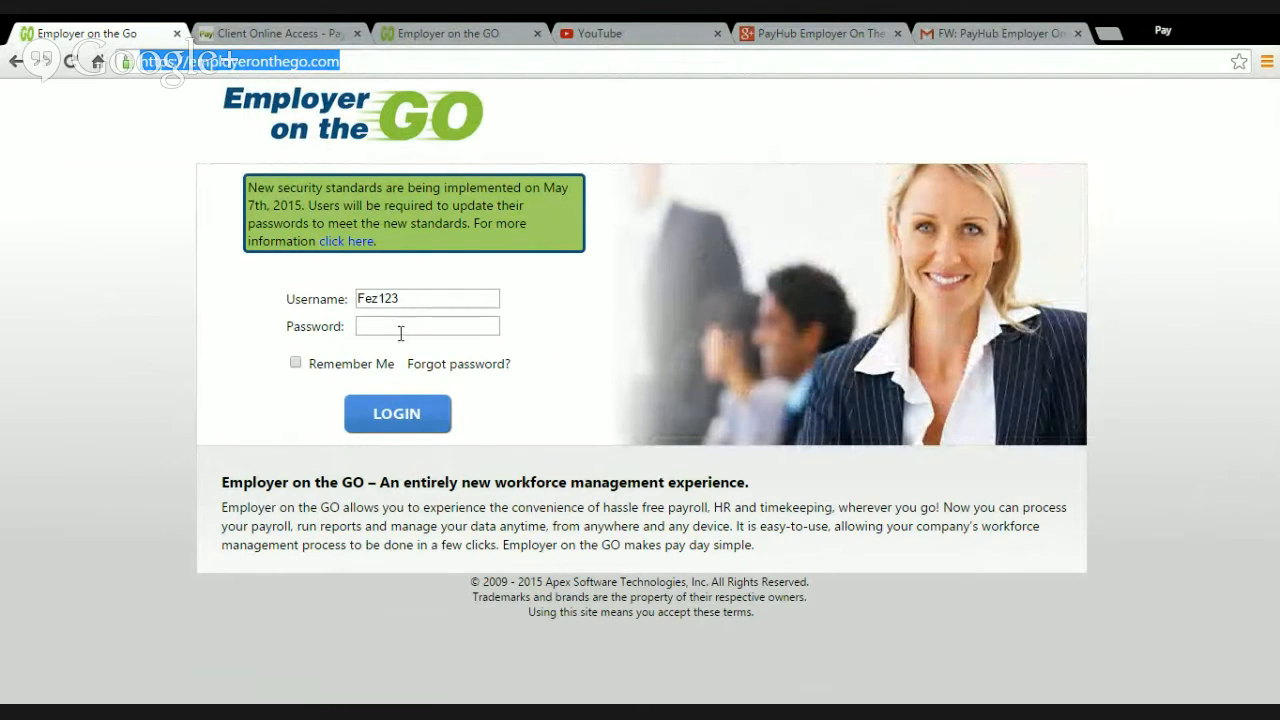
click(408, 326)
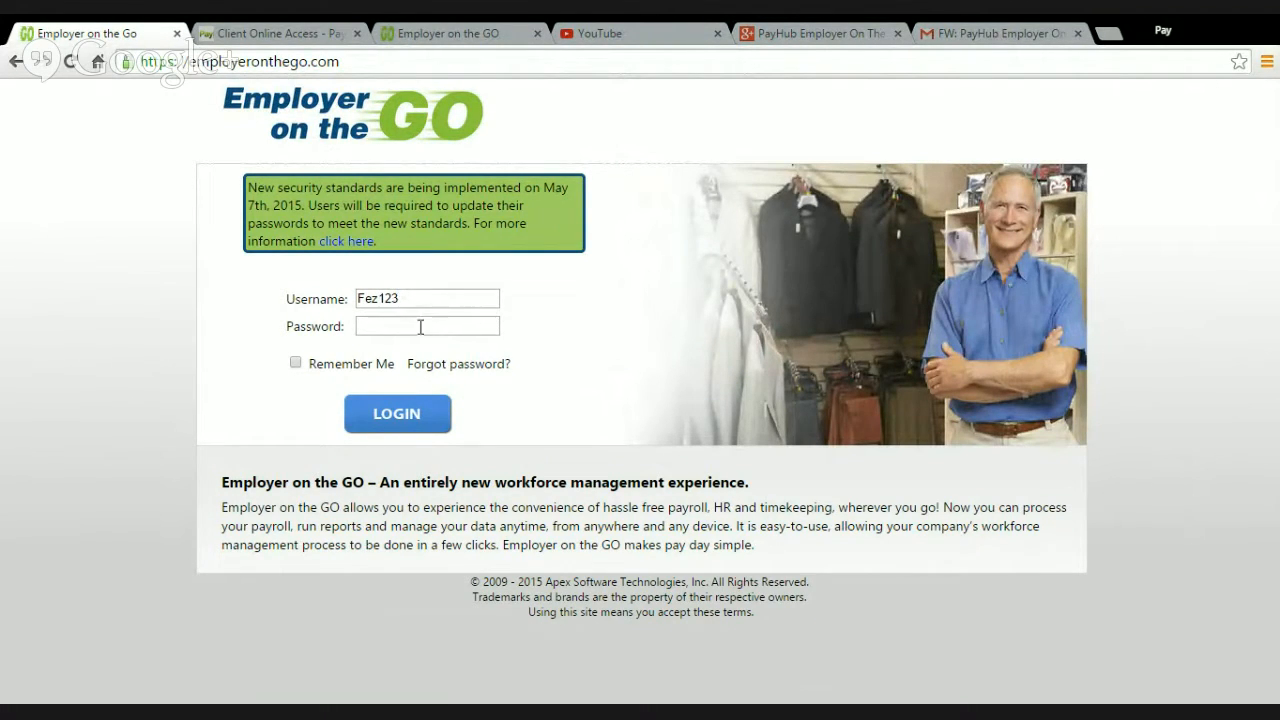
click(420, 326)
click(423, 289)
click(440, 333)
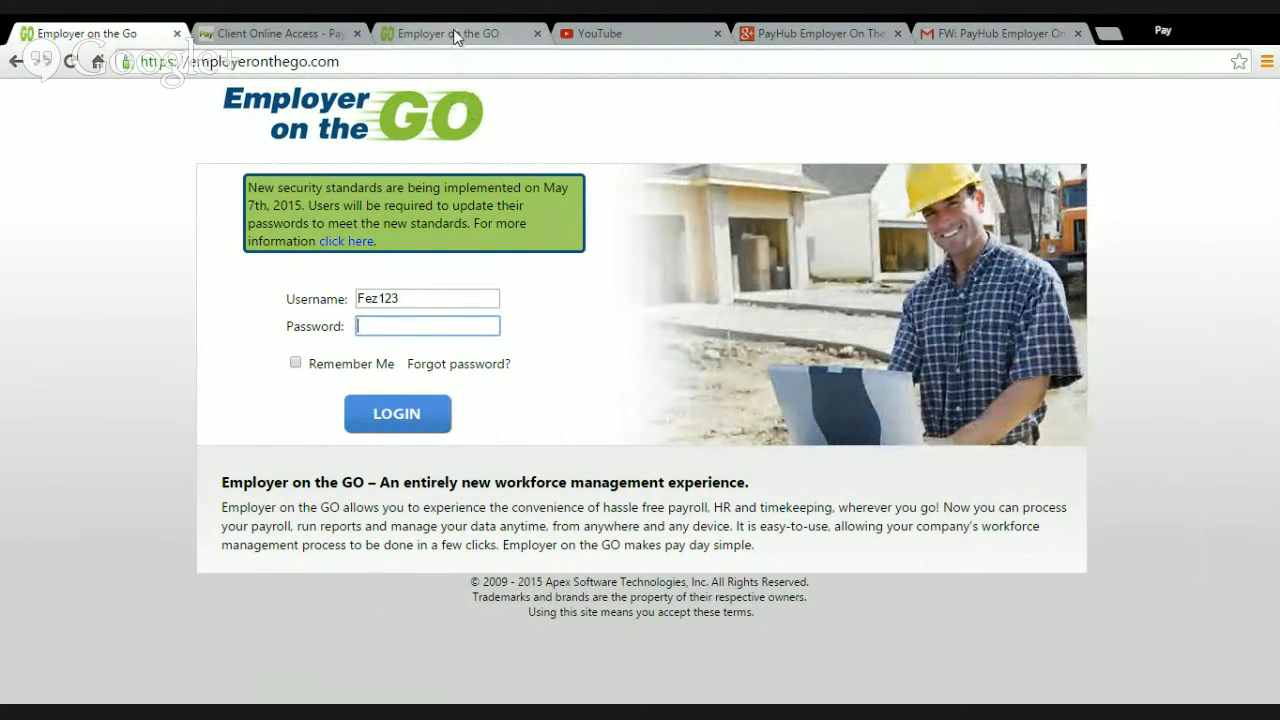
Step: Switch to the signed-in Employer on the GO session and open the Employees & Contractors list
click(455, 35)
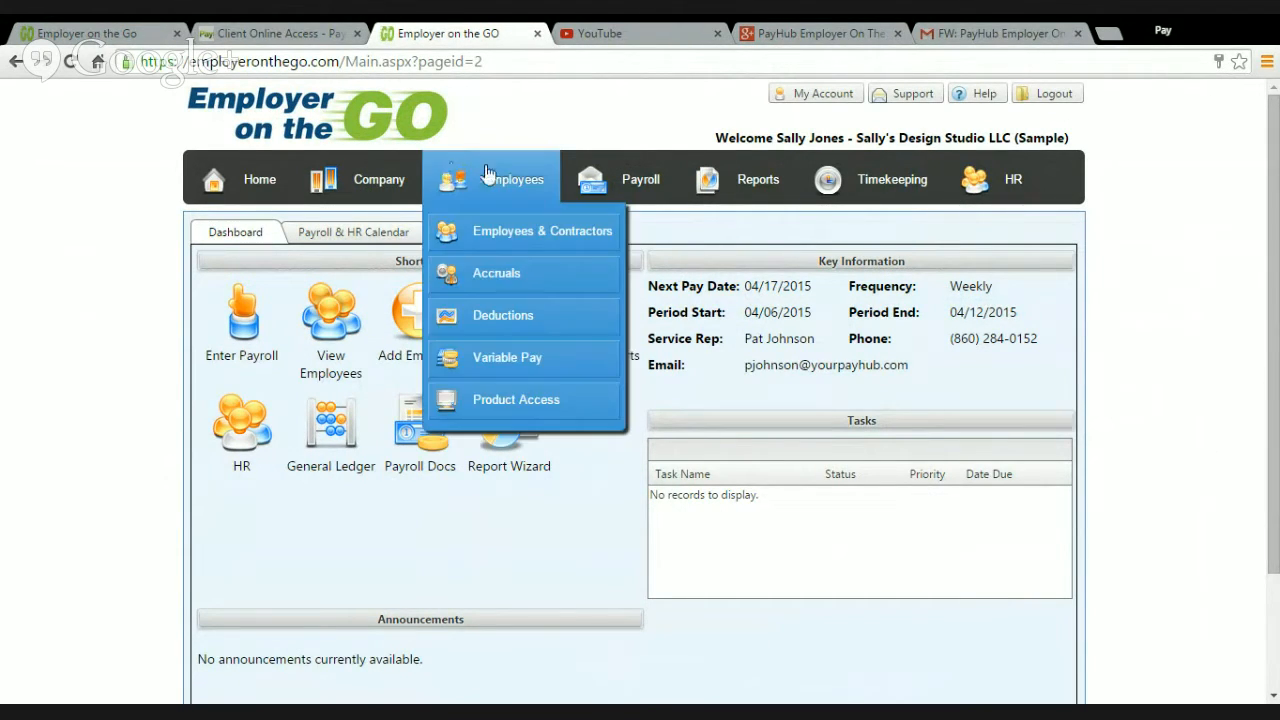
mouse_move(595, 195)
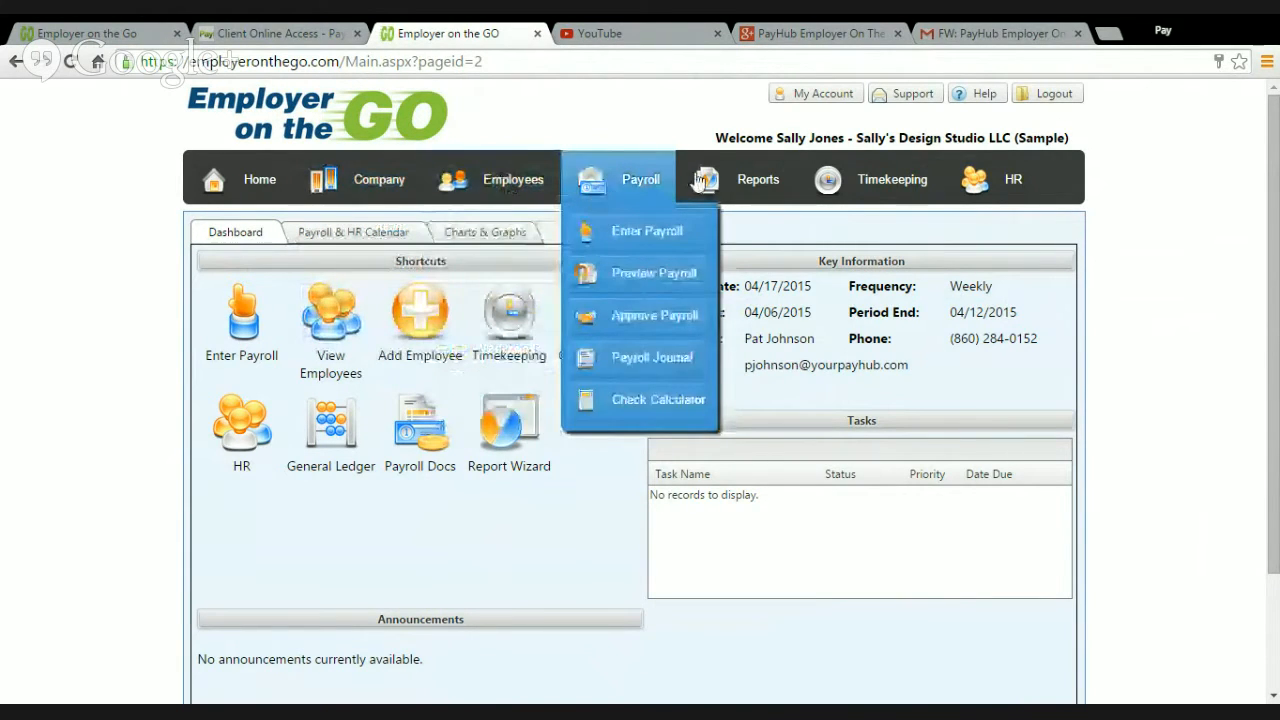
mouse_move(485, 180)
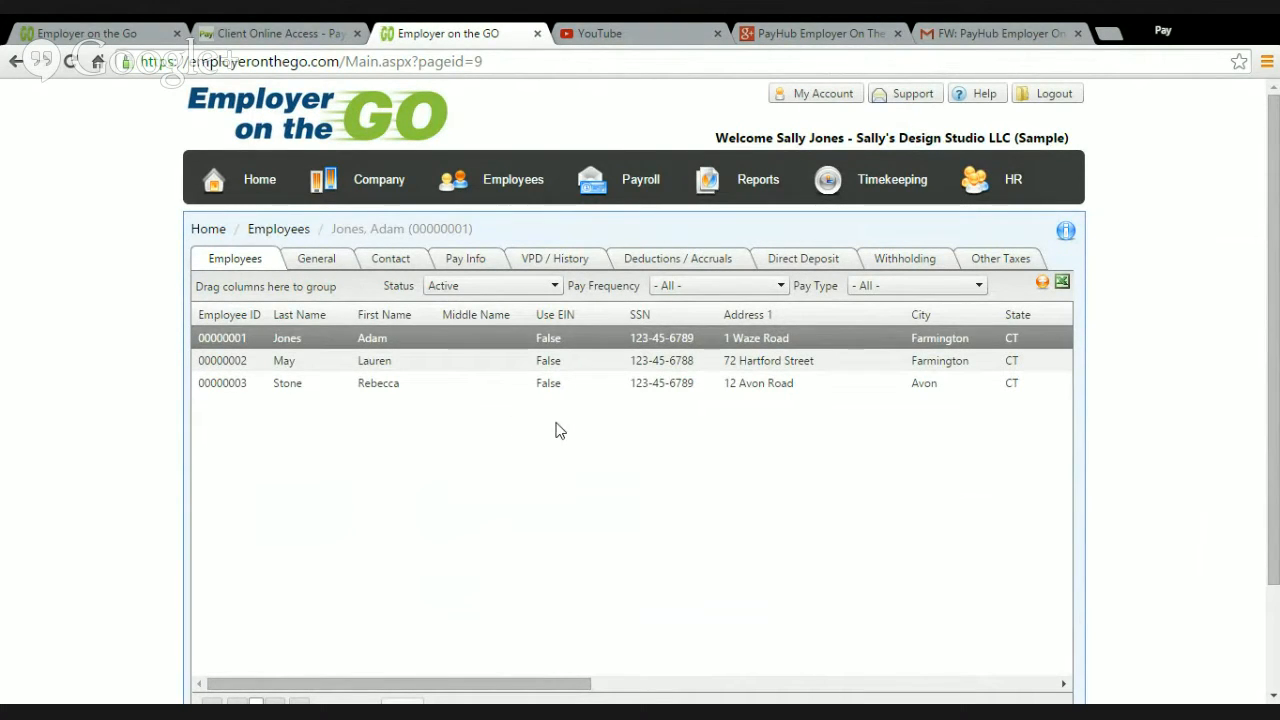
scroll(651, 463, down, 1)
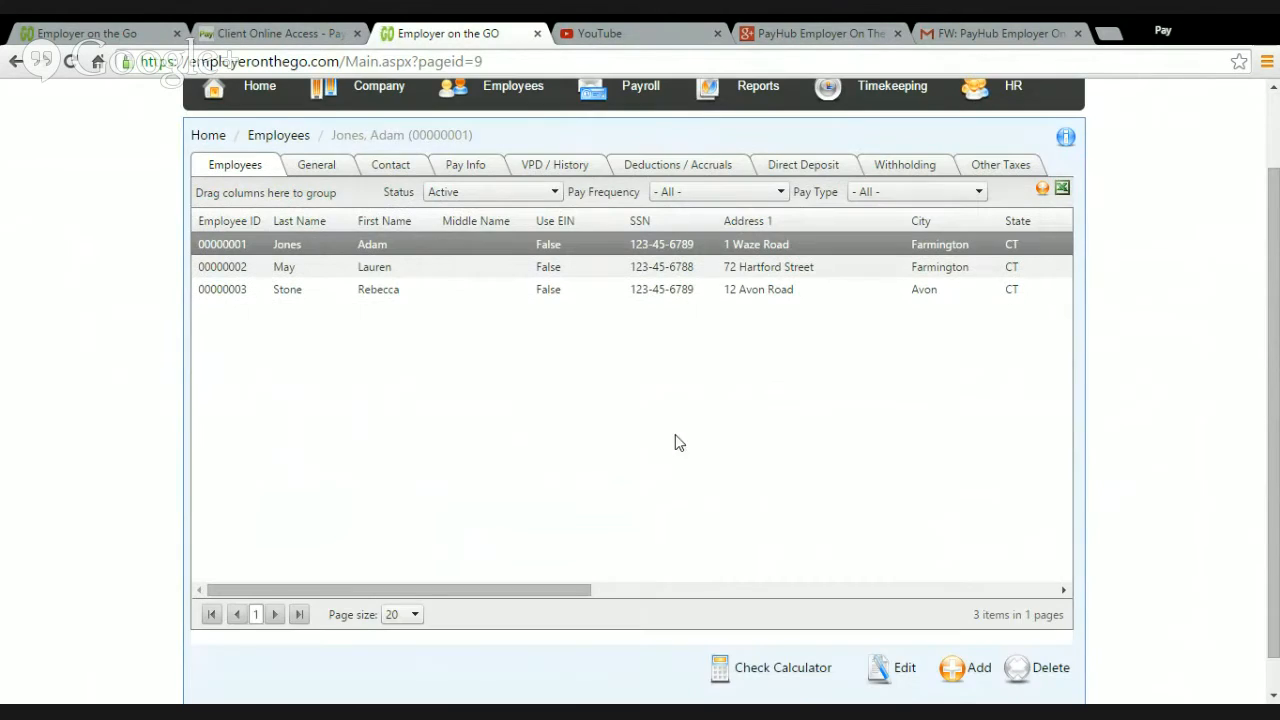
scroll(677, 437, down, 1)
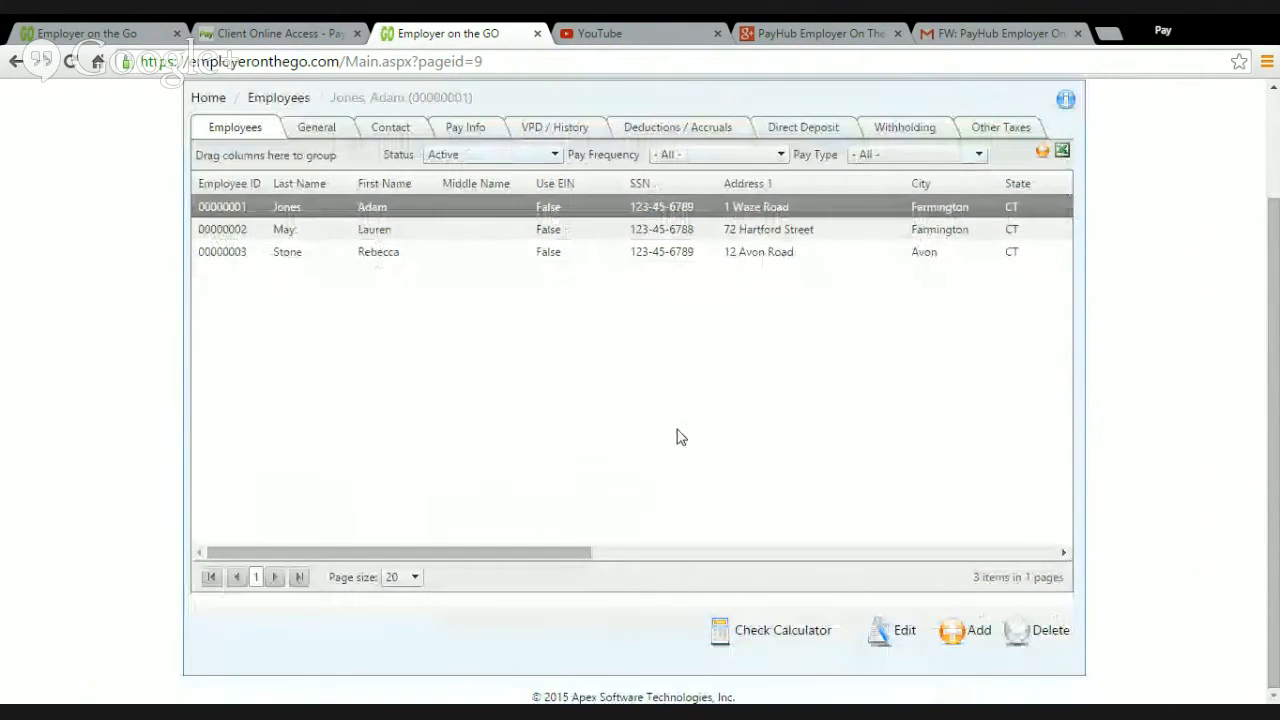
Step: Edit the second employee's pay information, set the hourly pay rate to 27.00, and save the record
click(428, 237)
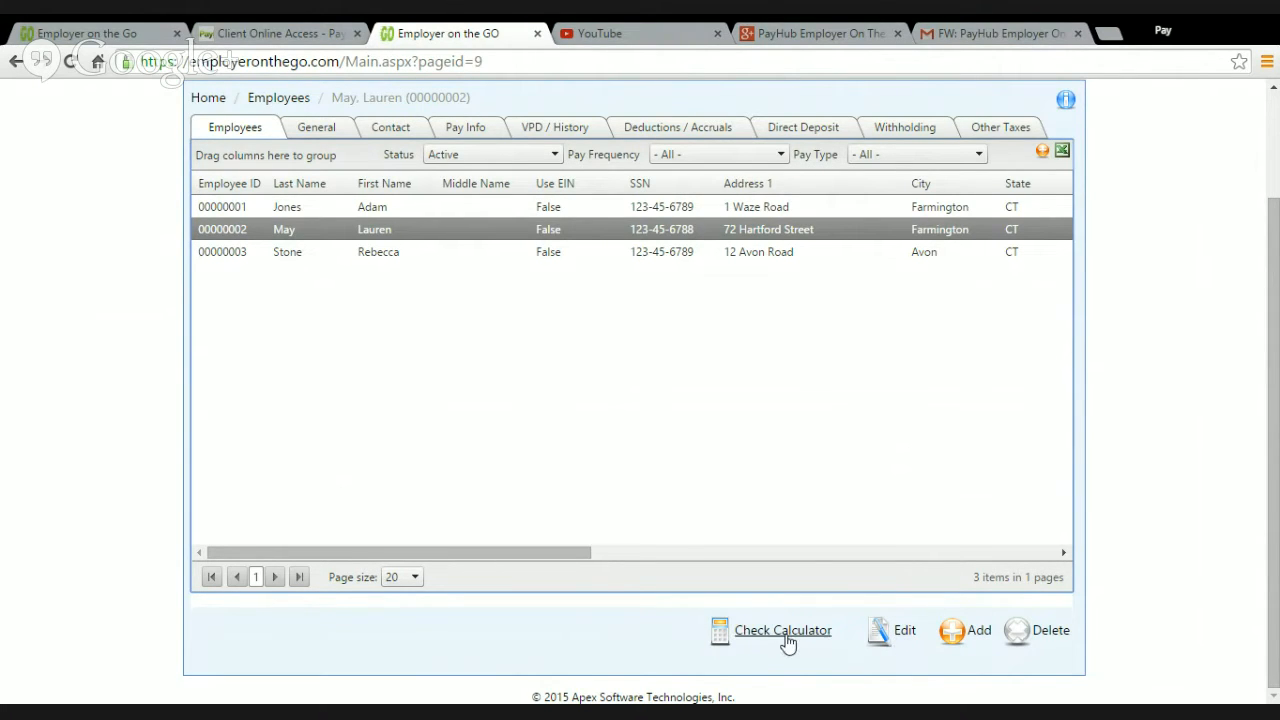
click(906, 634)
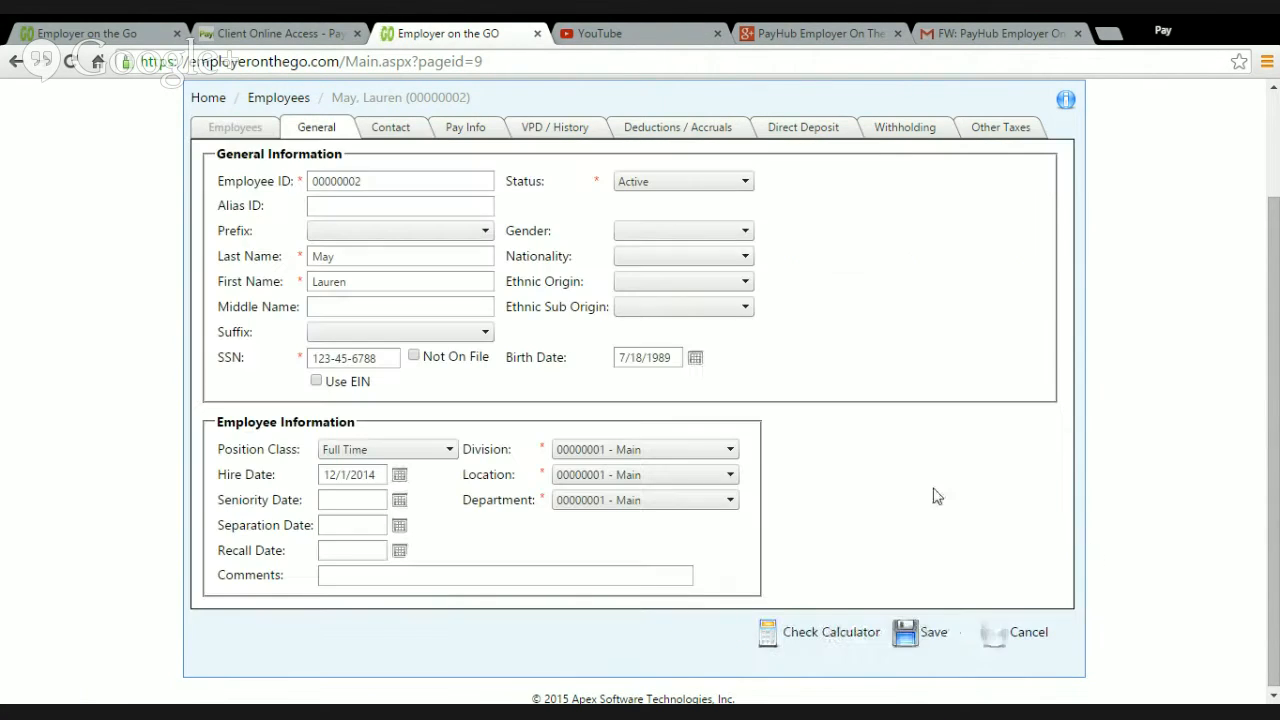
scroll(393, 215, up, 1)
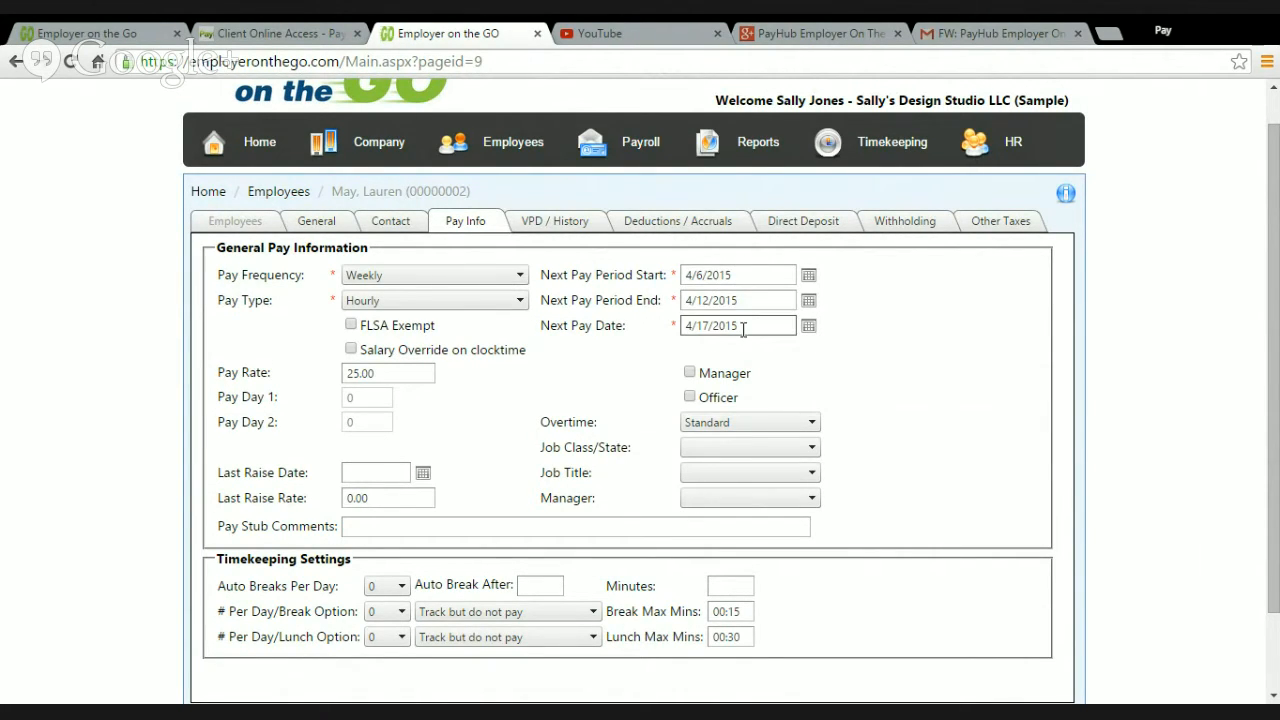
click(405, 377)
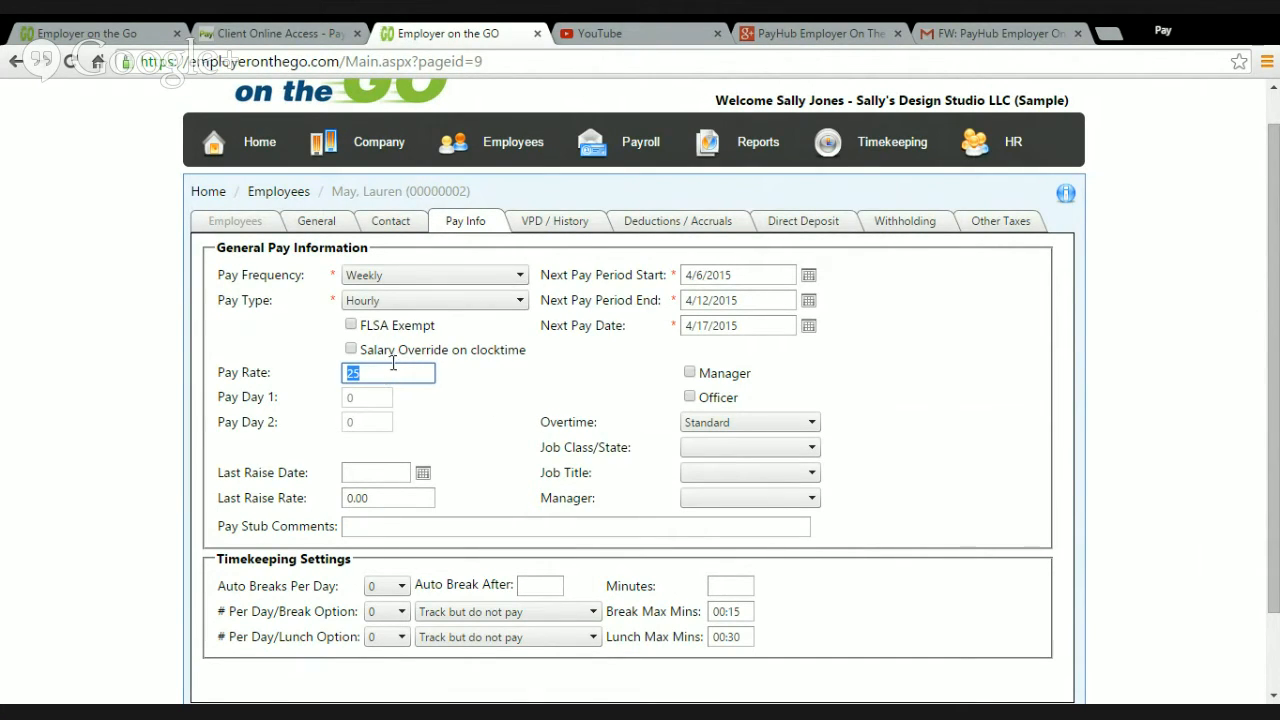
text(27.00)
click(960, 403)
scroll(940, 407, down, 2)
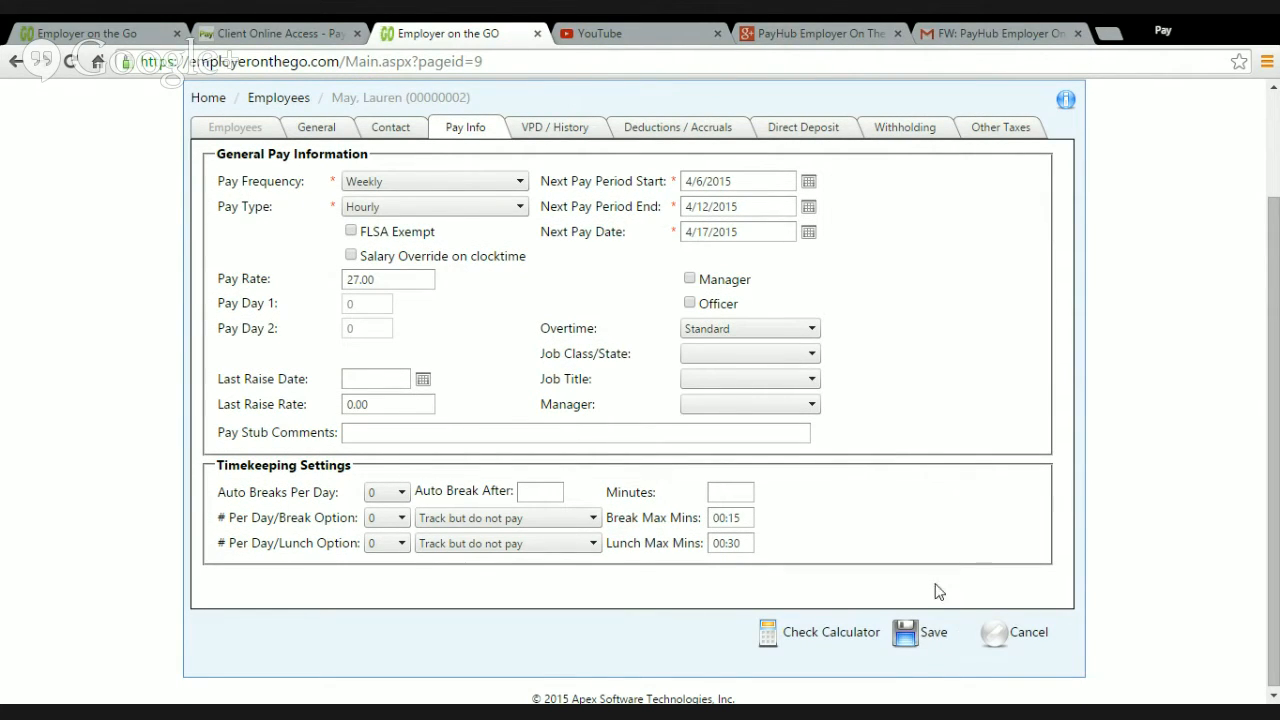
click(940, 640)
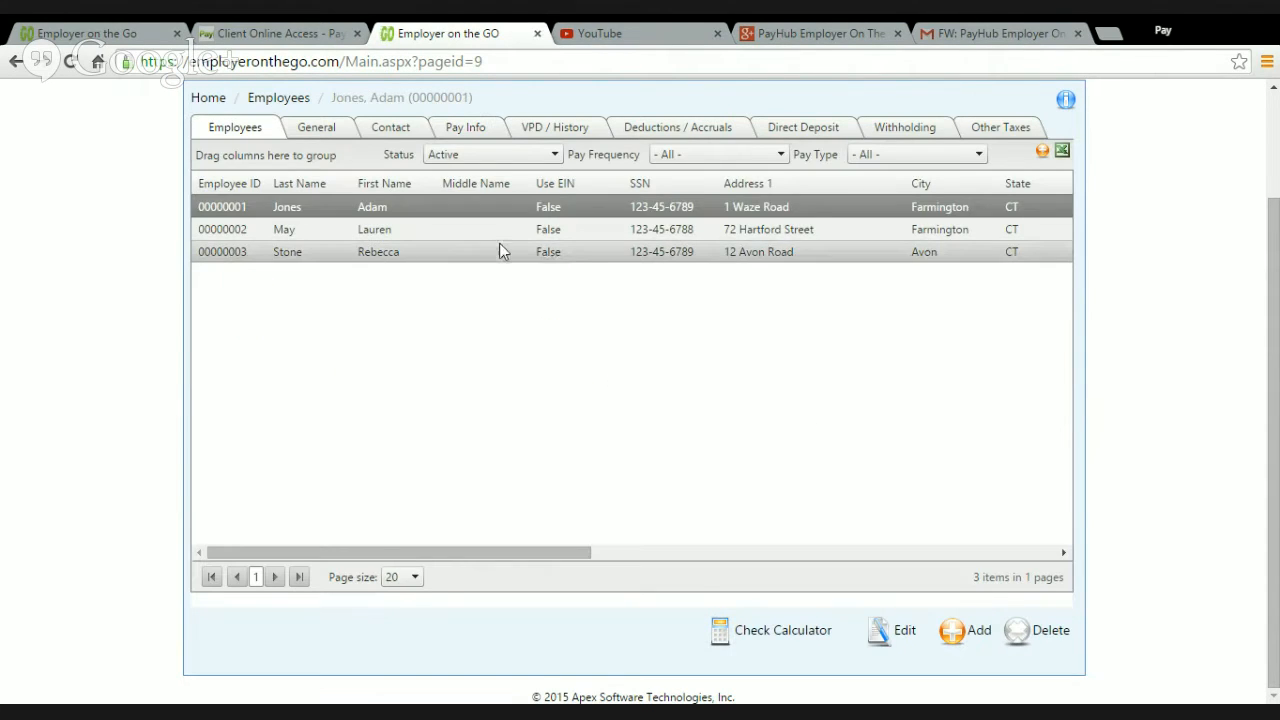
Step: Look at the second employee's variable pay and job history
click(486, 240)
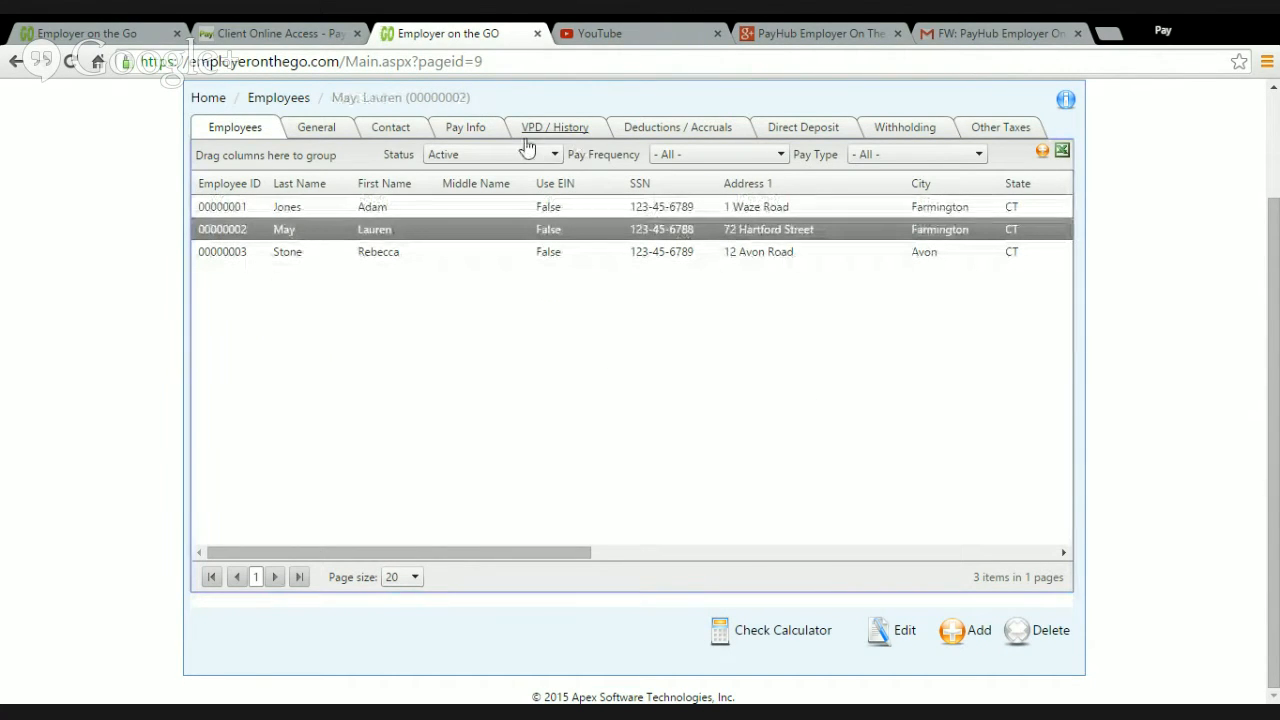
scroll(557, 193, up, 1)
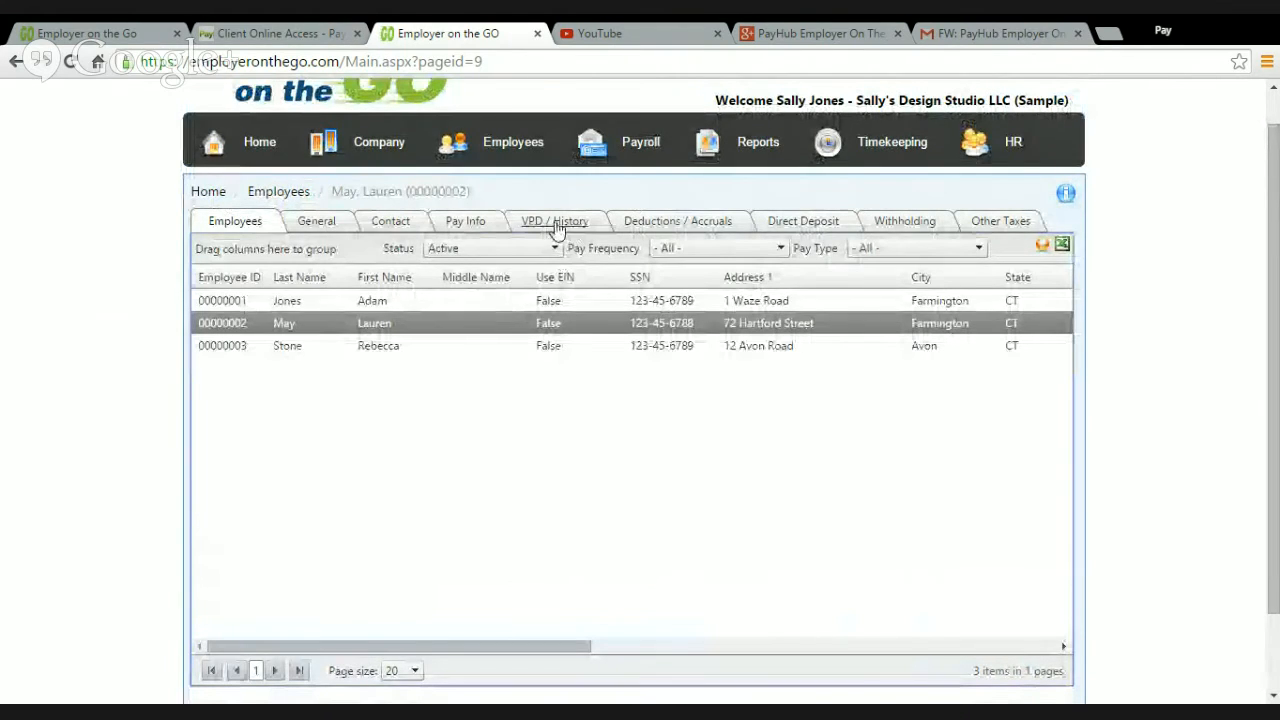
click(578, 230)
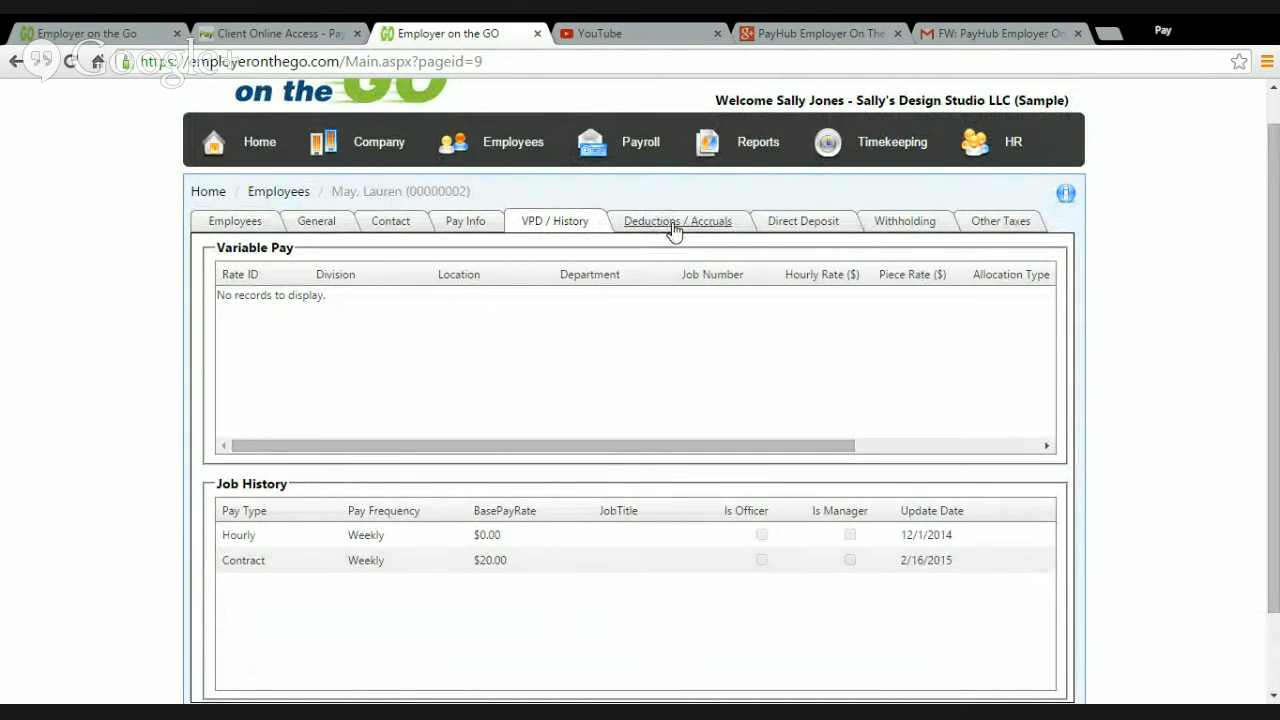
Step: Start a new deduction record for the second employee and look through its name and calculation method choices
click(674, 229)
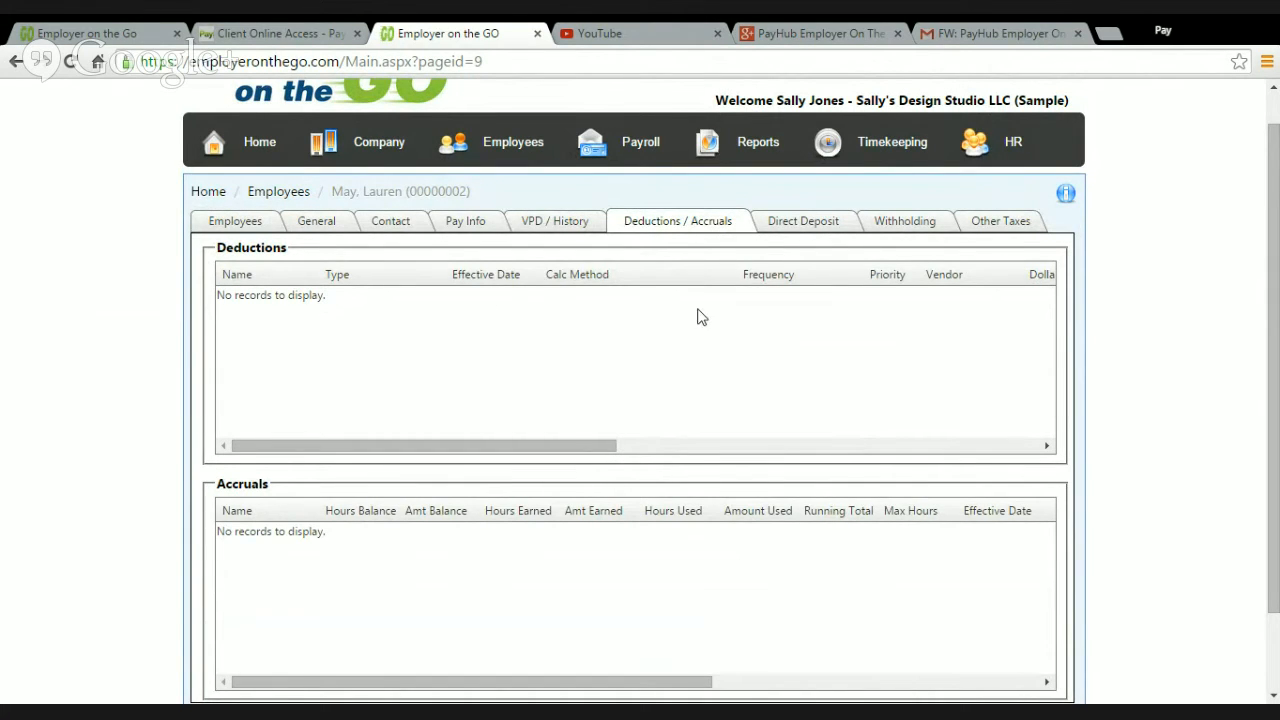
scroll(636, 492, down, 1)
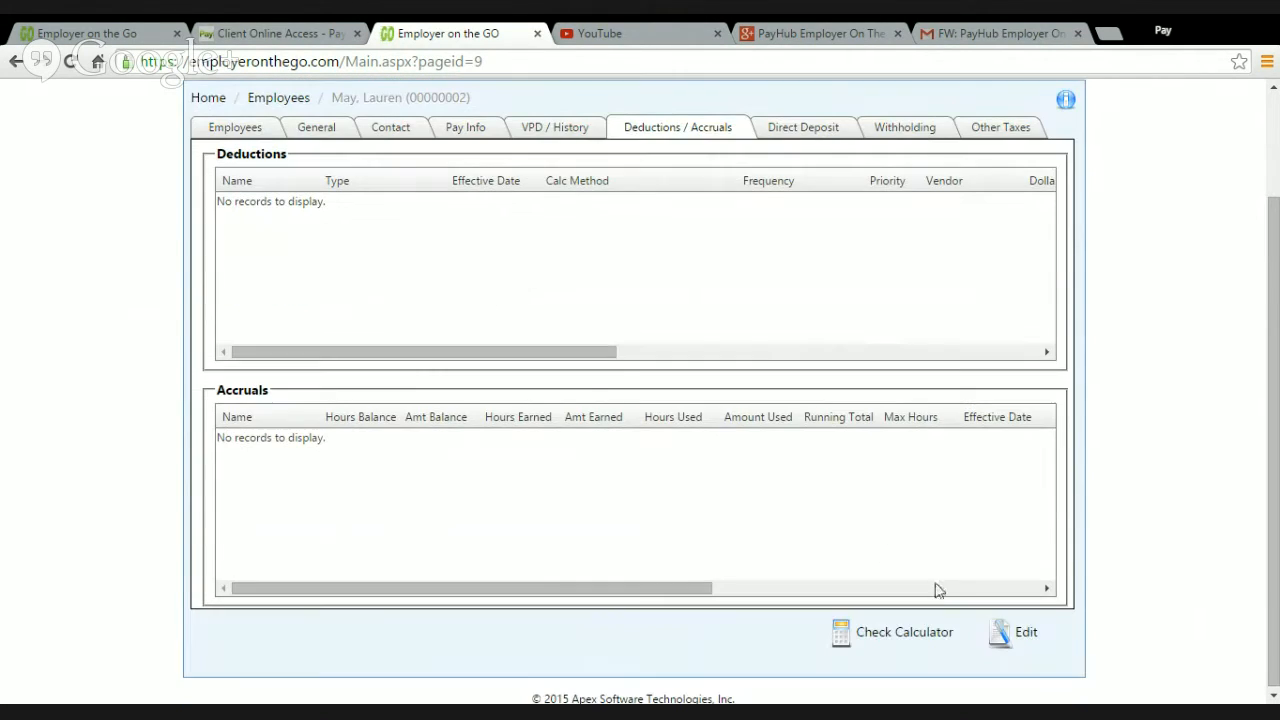
click(1029, 635)
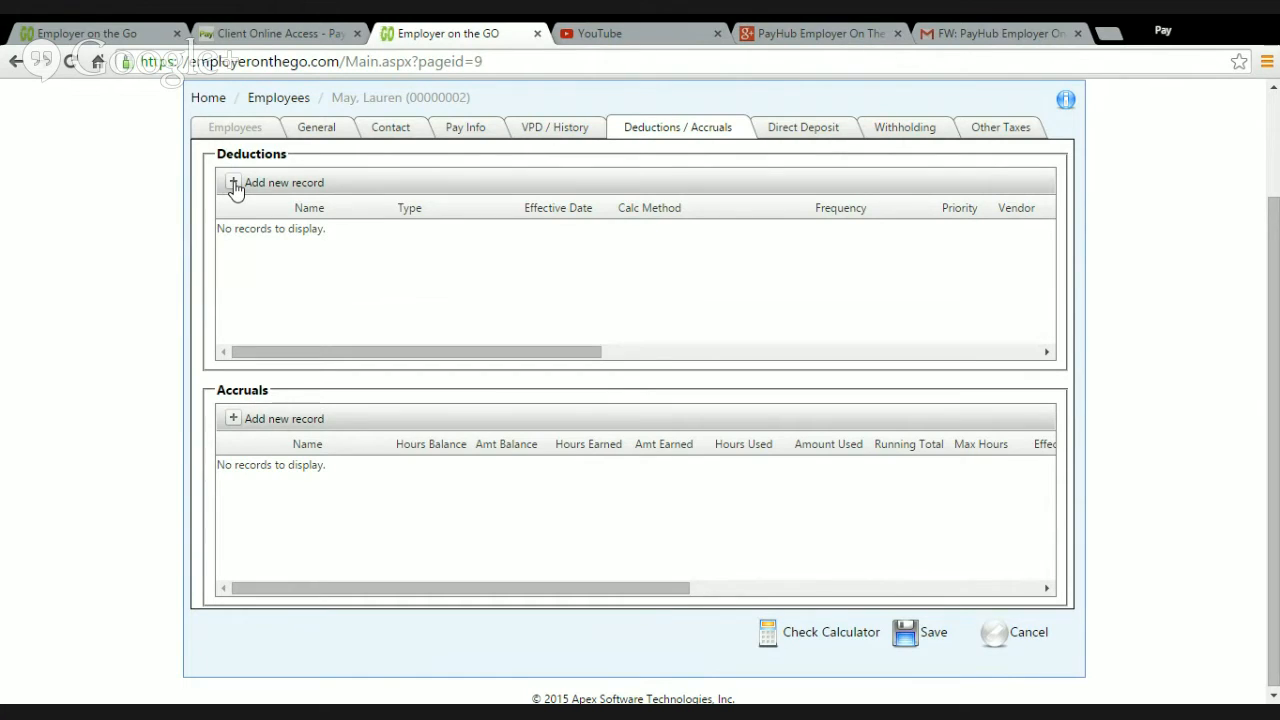
click(233, 183)
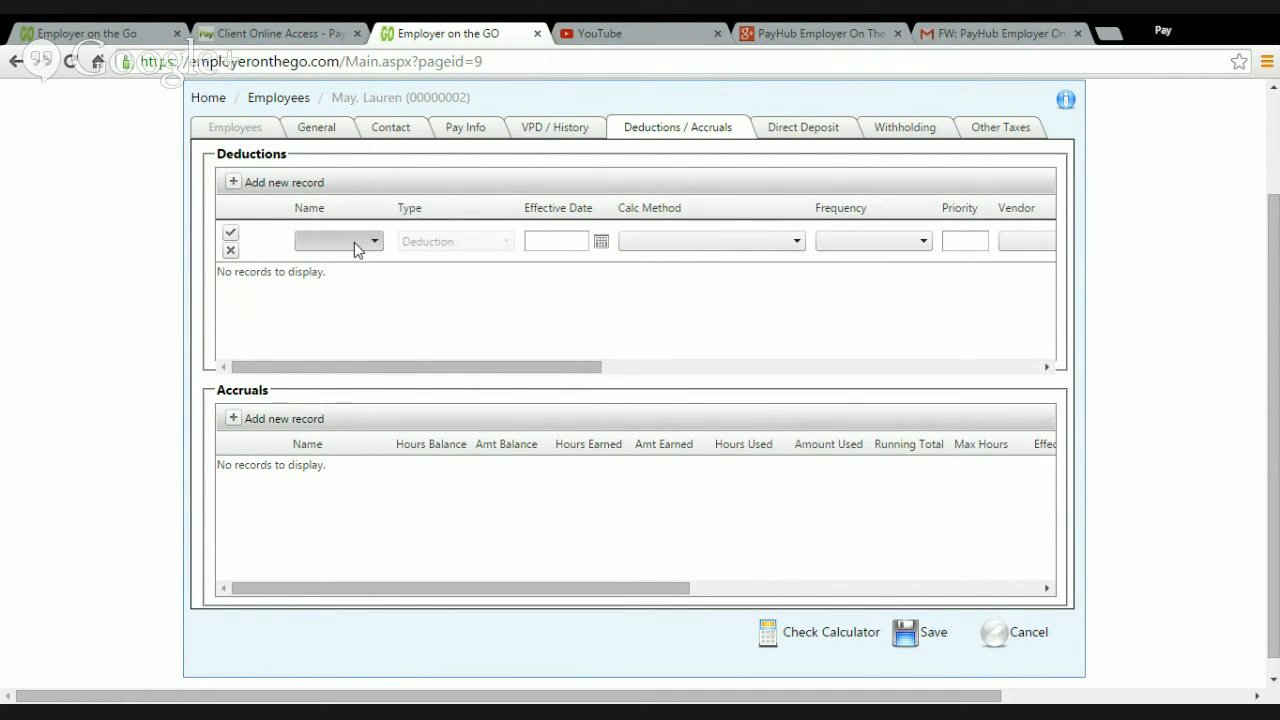
click(354, 242)
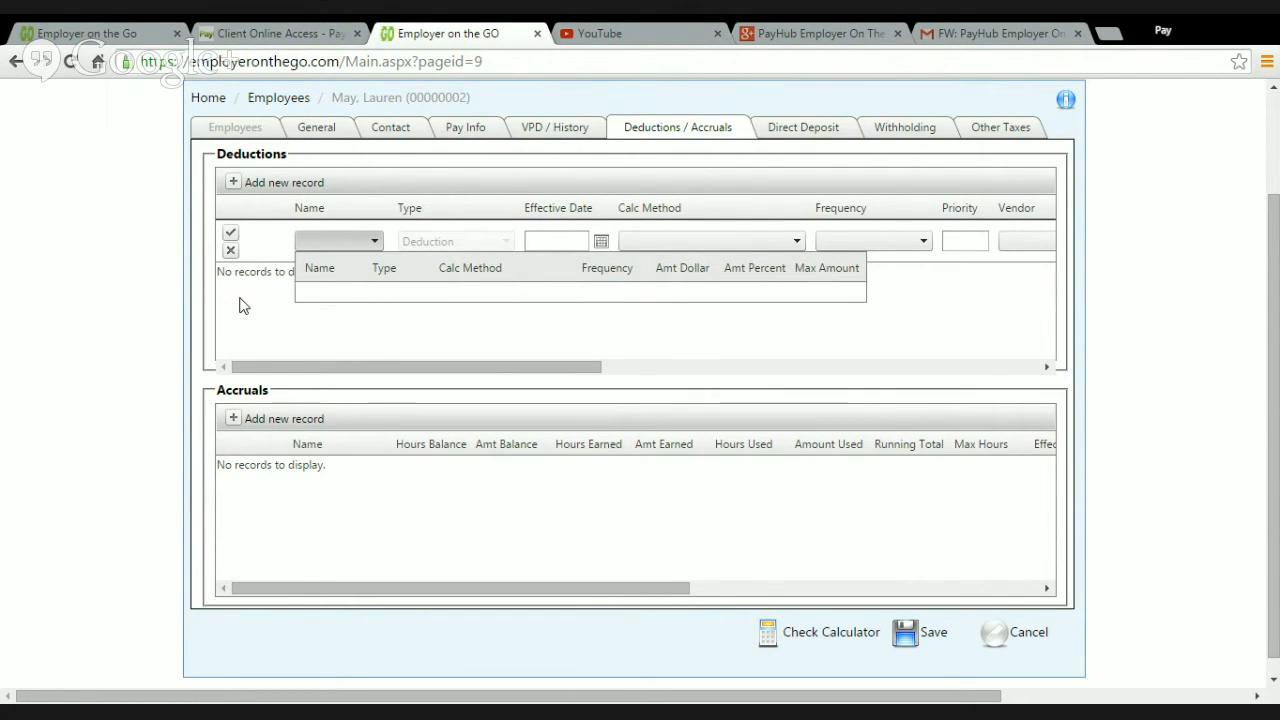
click(572, 242)
click(693, 241)
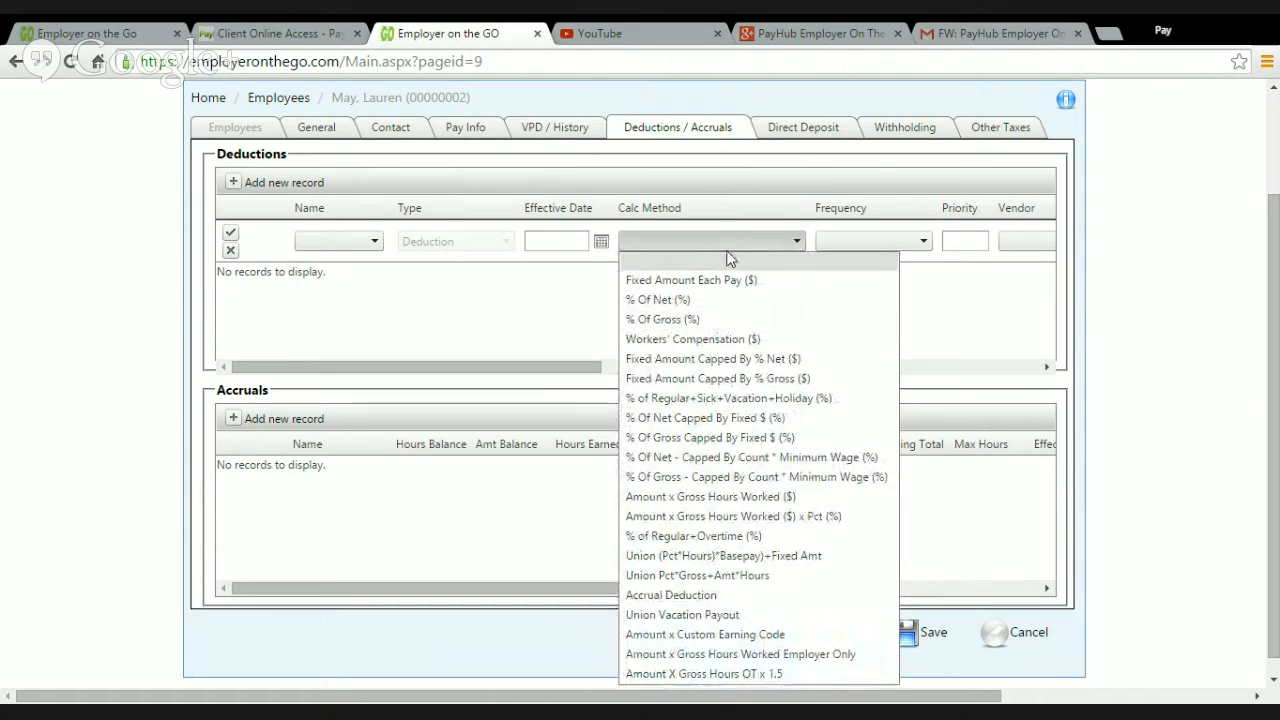
click(897, 243)
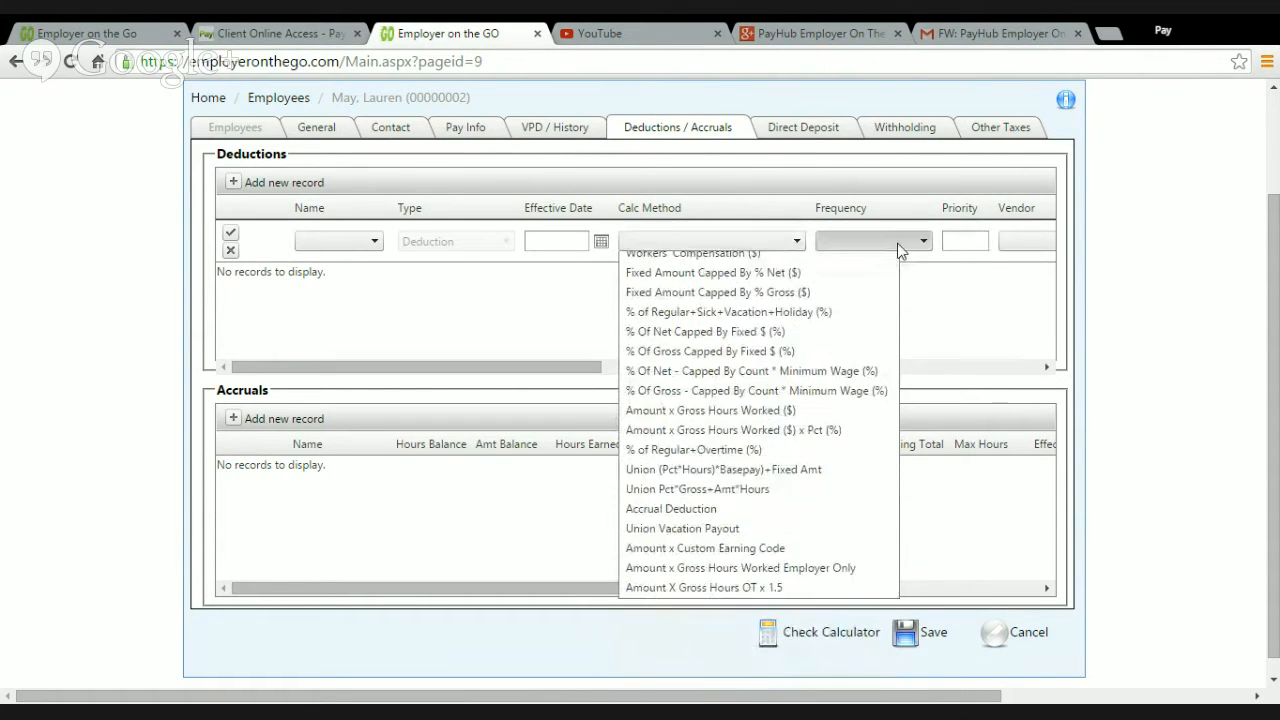
click(769, 296)
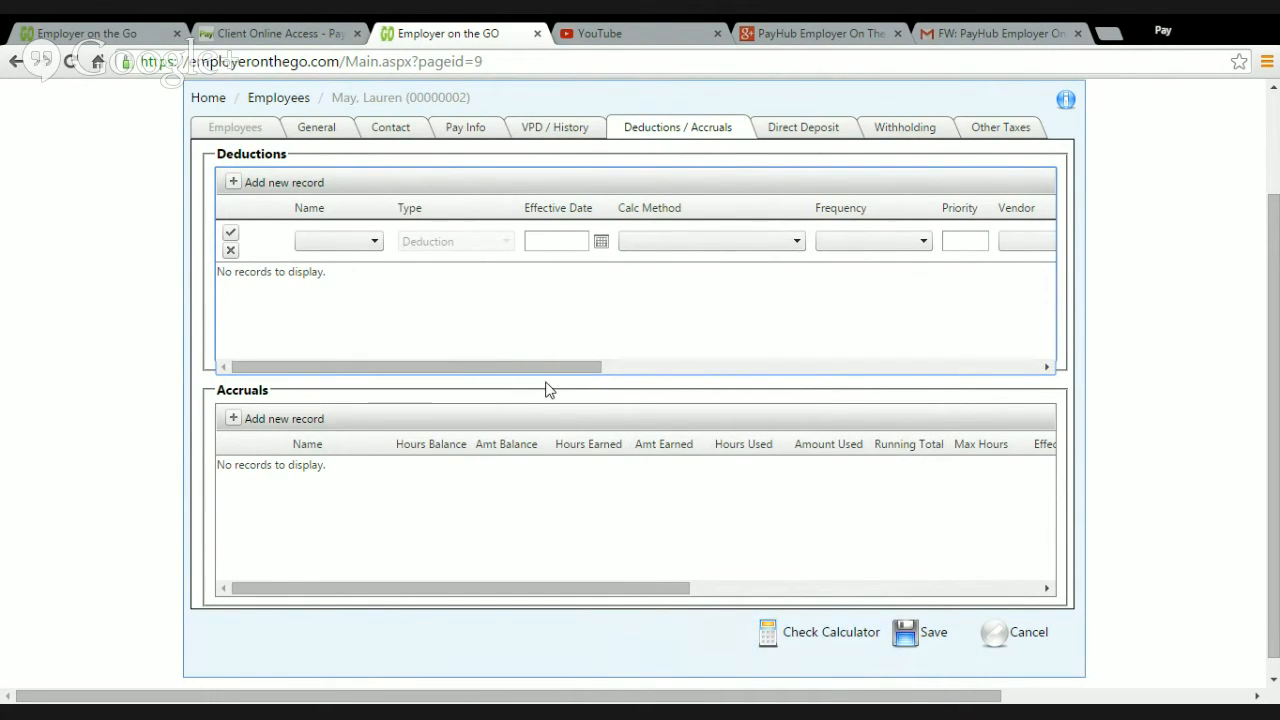
Step: Enter a dollar amount of 50.00 in the new deduction record and discard the edit
drag(546, 367, 830, 413)
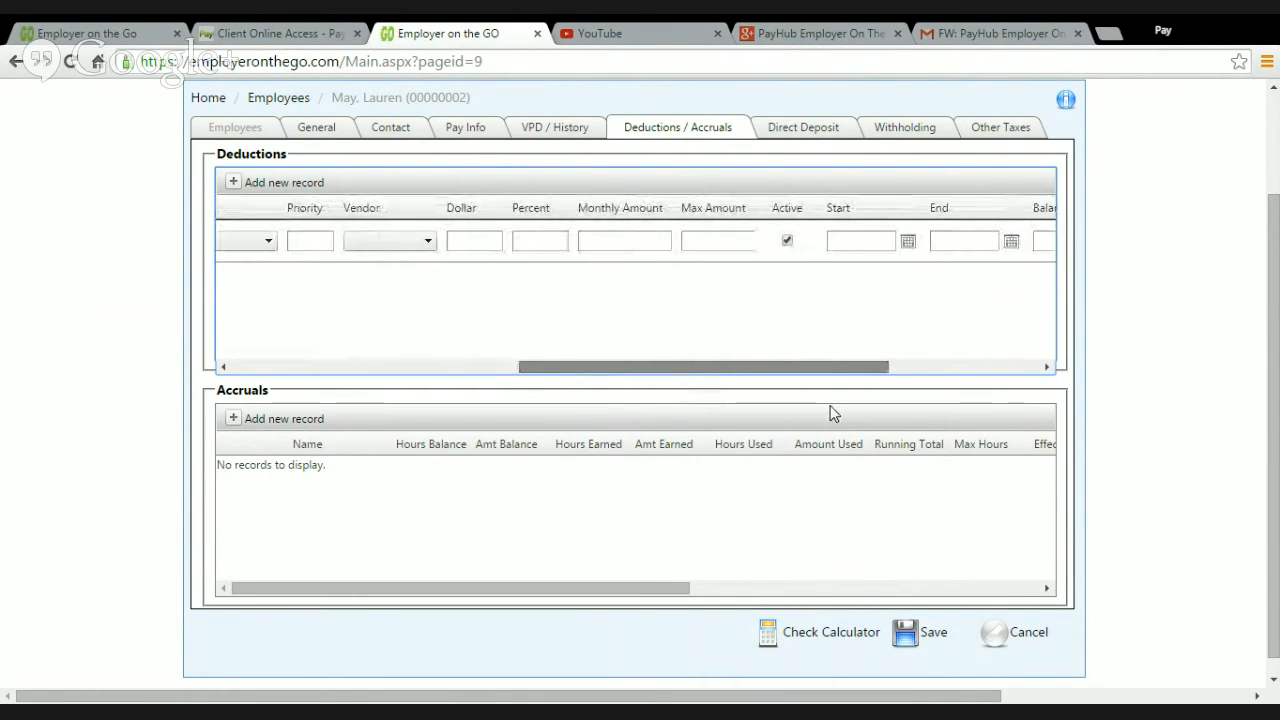
click(488, 242)
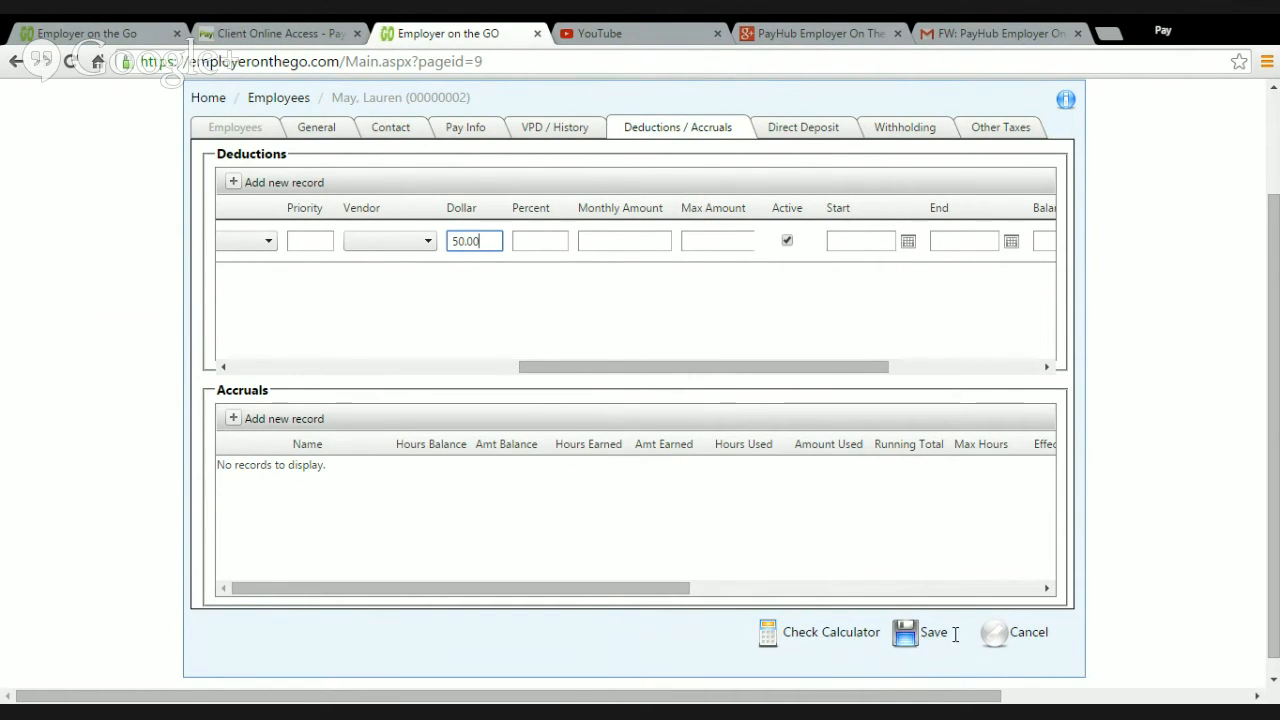
click(1030, 634)
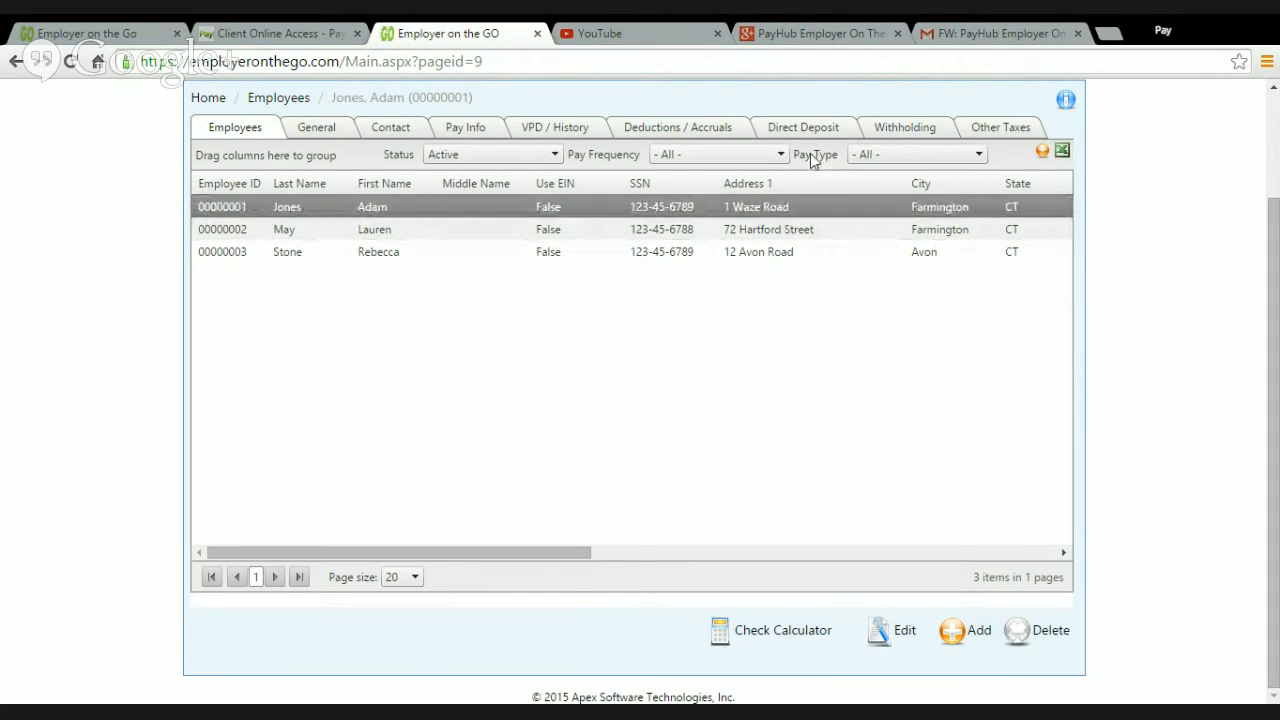
Step: Start a new direct deposit record for the first employee and cancel the edit
click(804, 129)
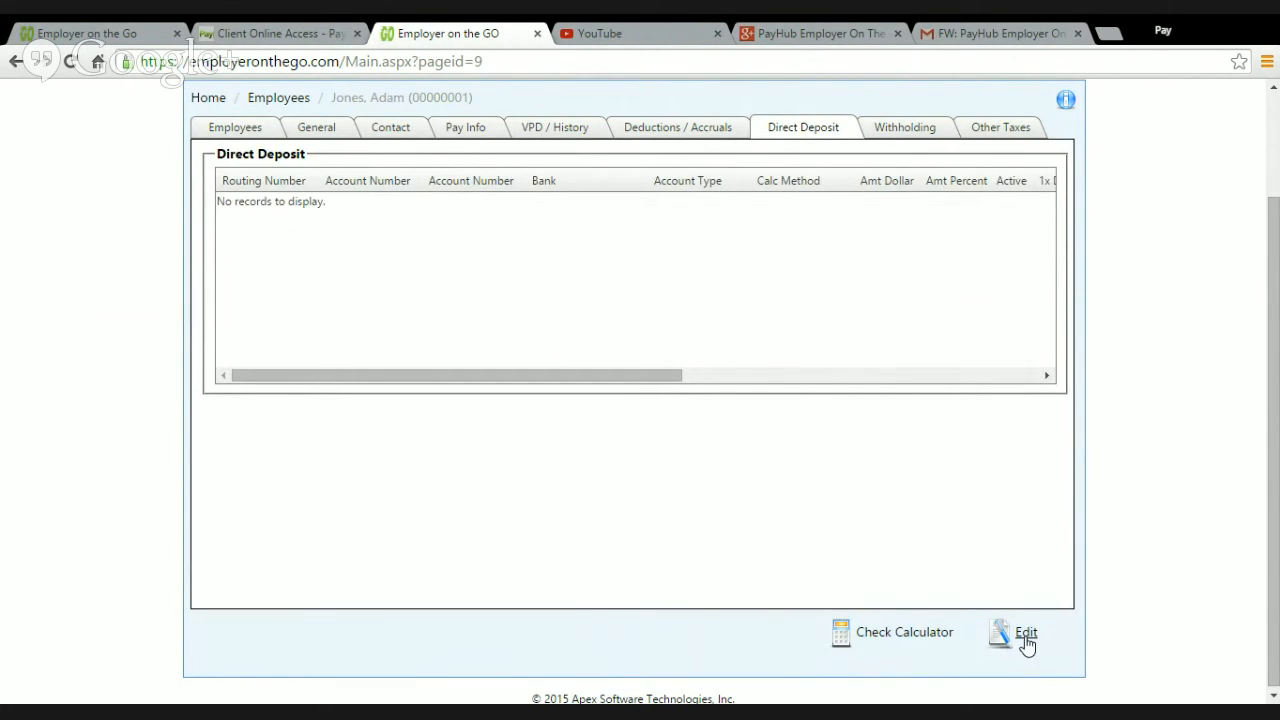
click(1025, 634)
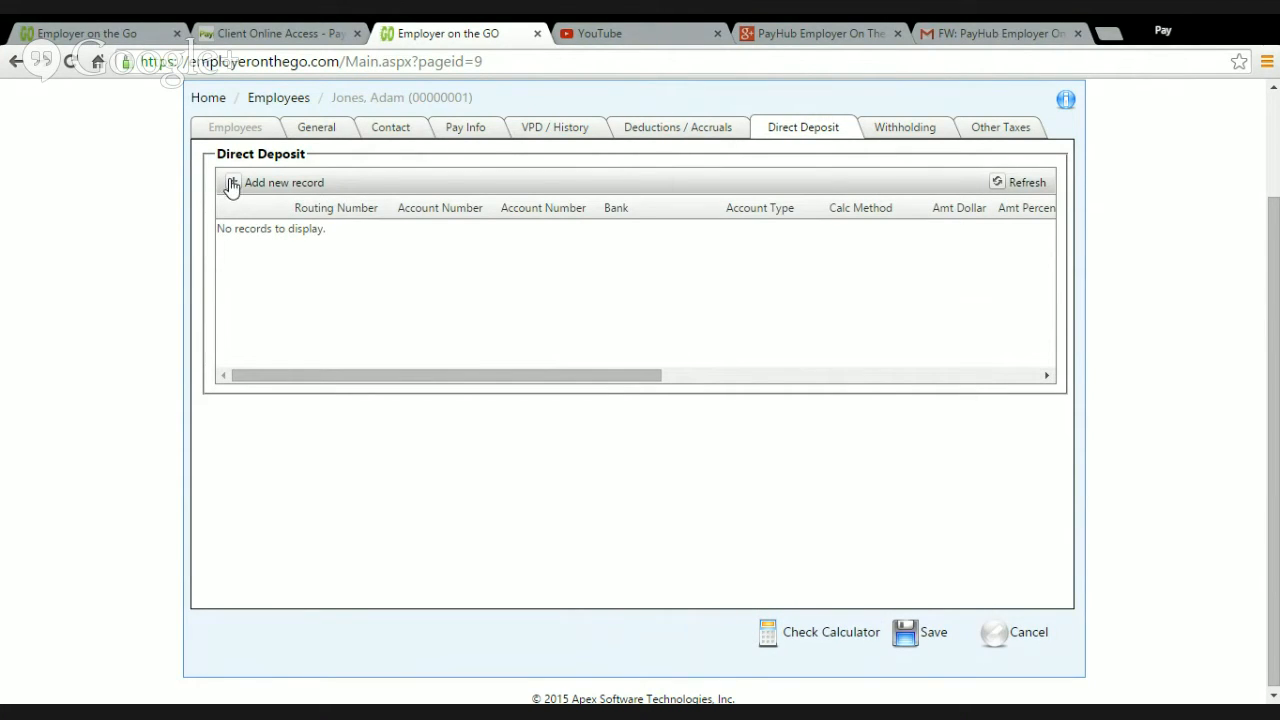
click(231, 184)
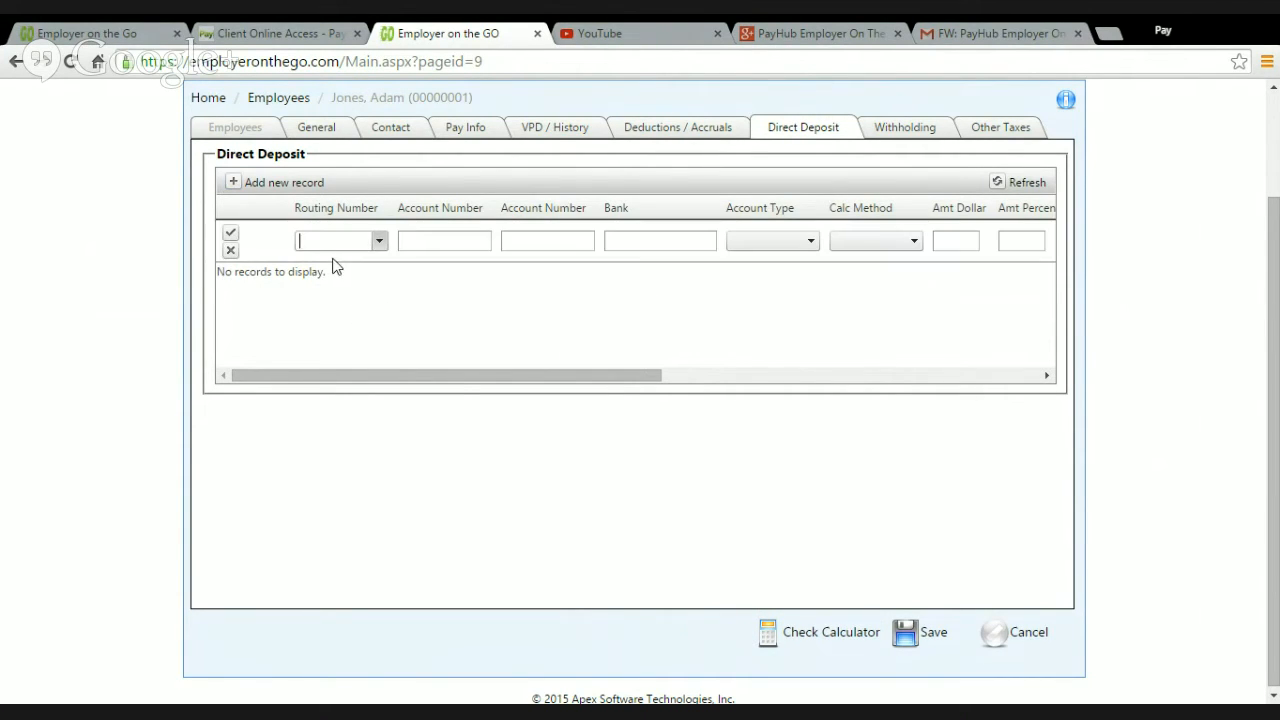
click(379, 241)
click(1026, 634)
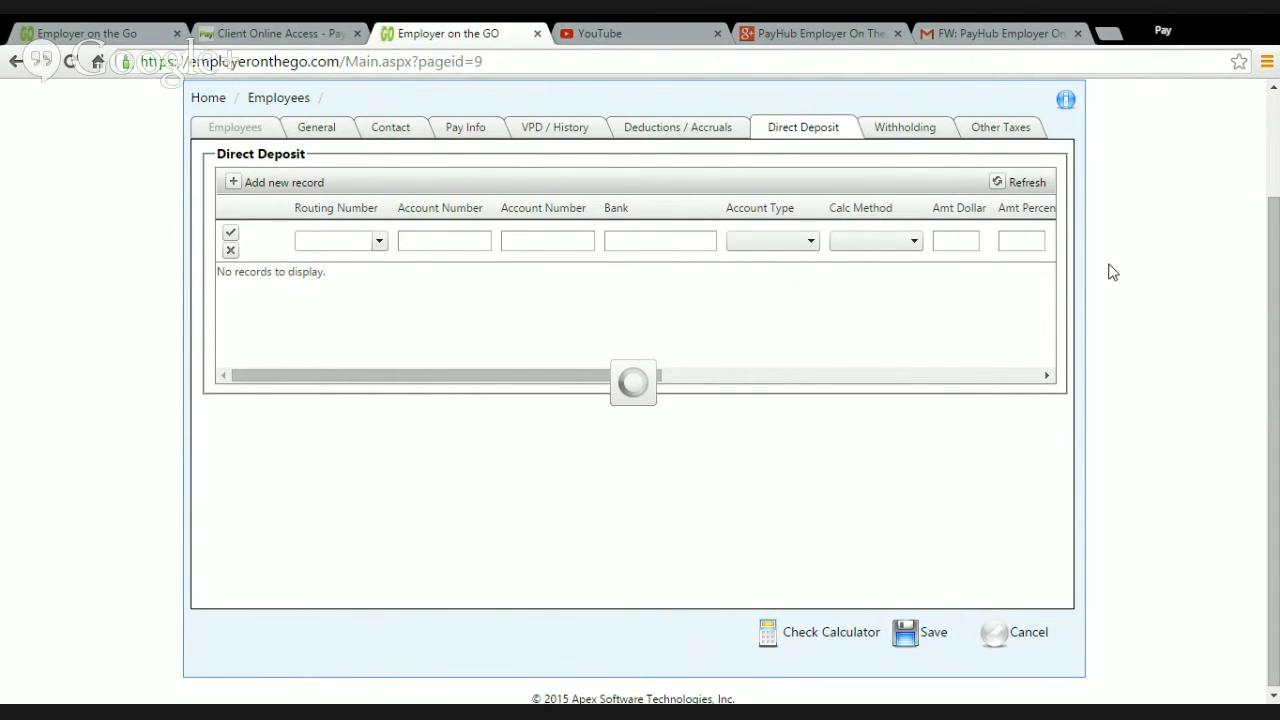
Step: Open the Enter Payroll page for the weekly payroll
scroll(928, 391, up, 2)
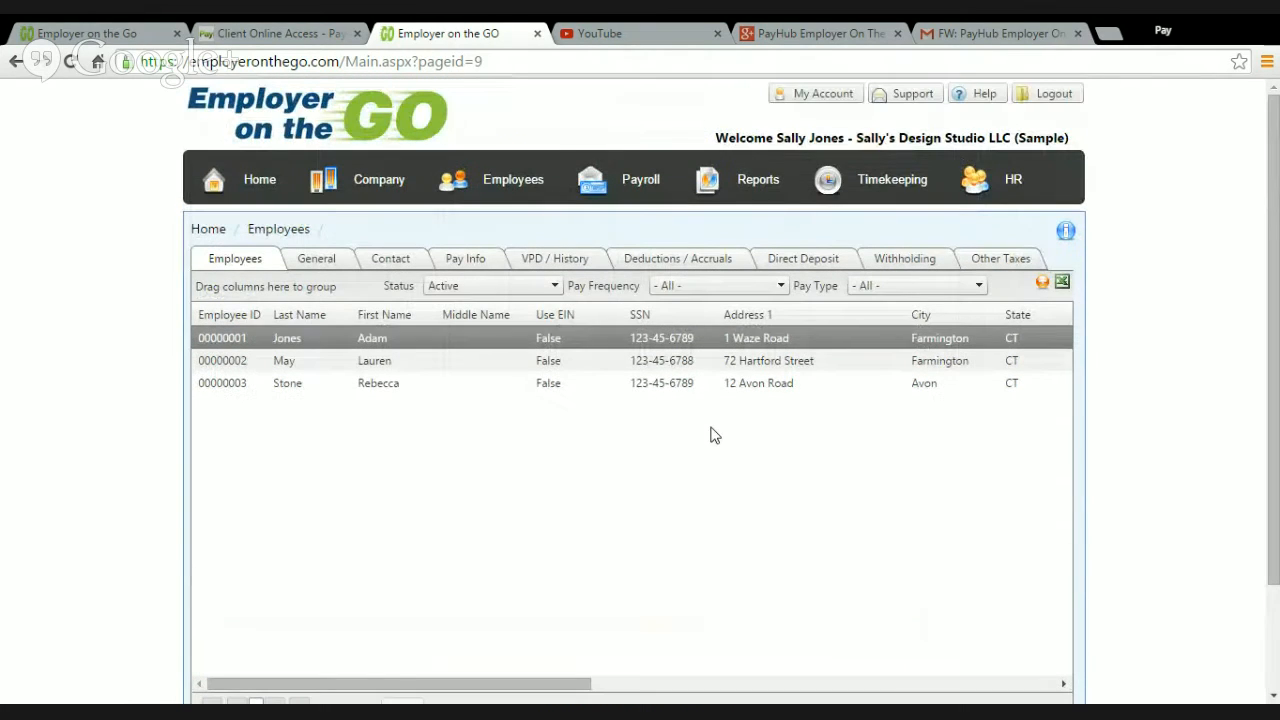
mouse_move(513, 185)
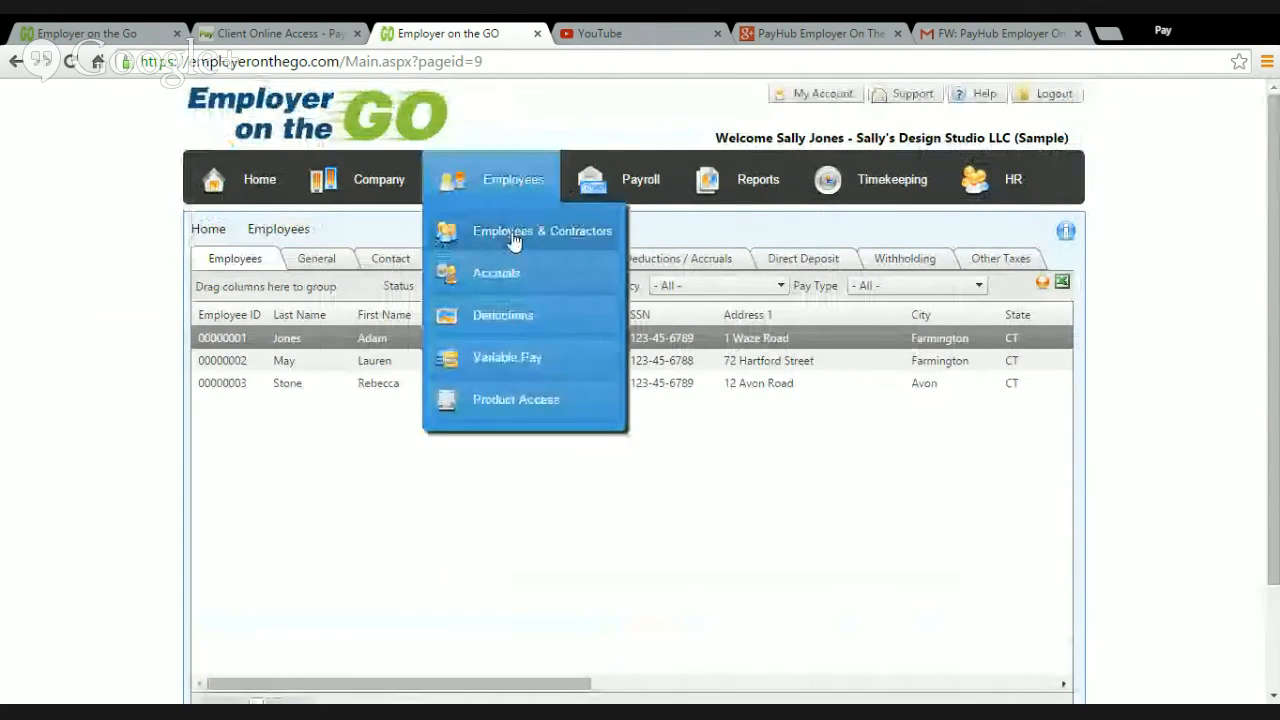
mouse_move(628, 193)
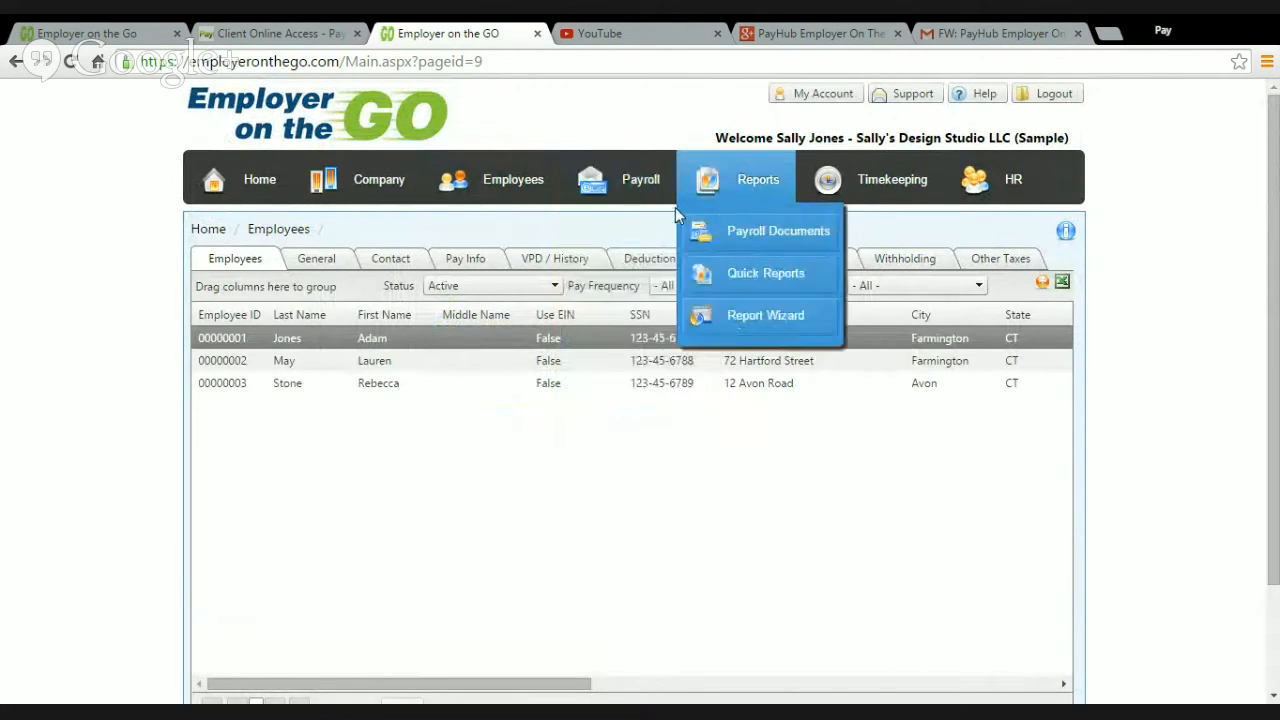
click(640, 232)
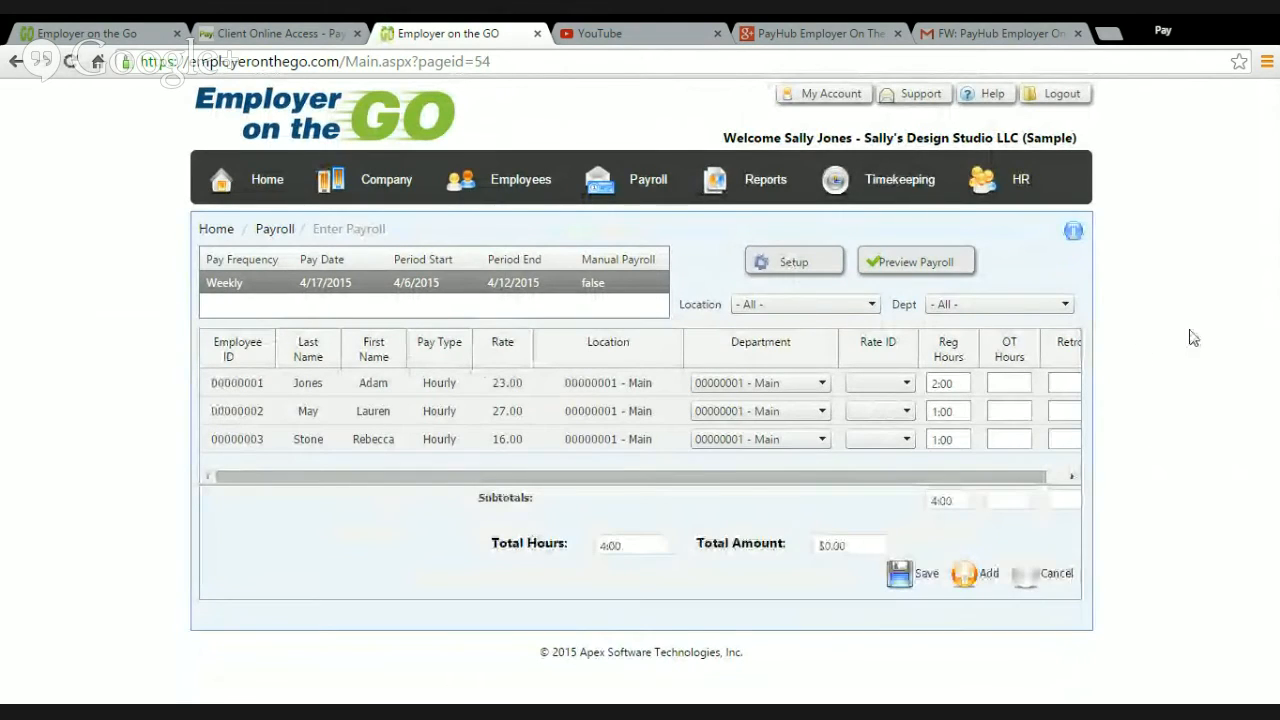
Step: In the Enter Payroll setup, enable the Vacation Hours and Bonus earning codes and save the setup
click(795, 265)
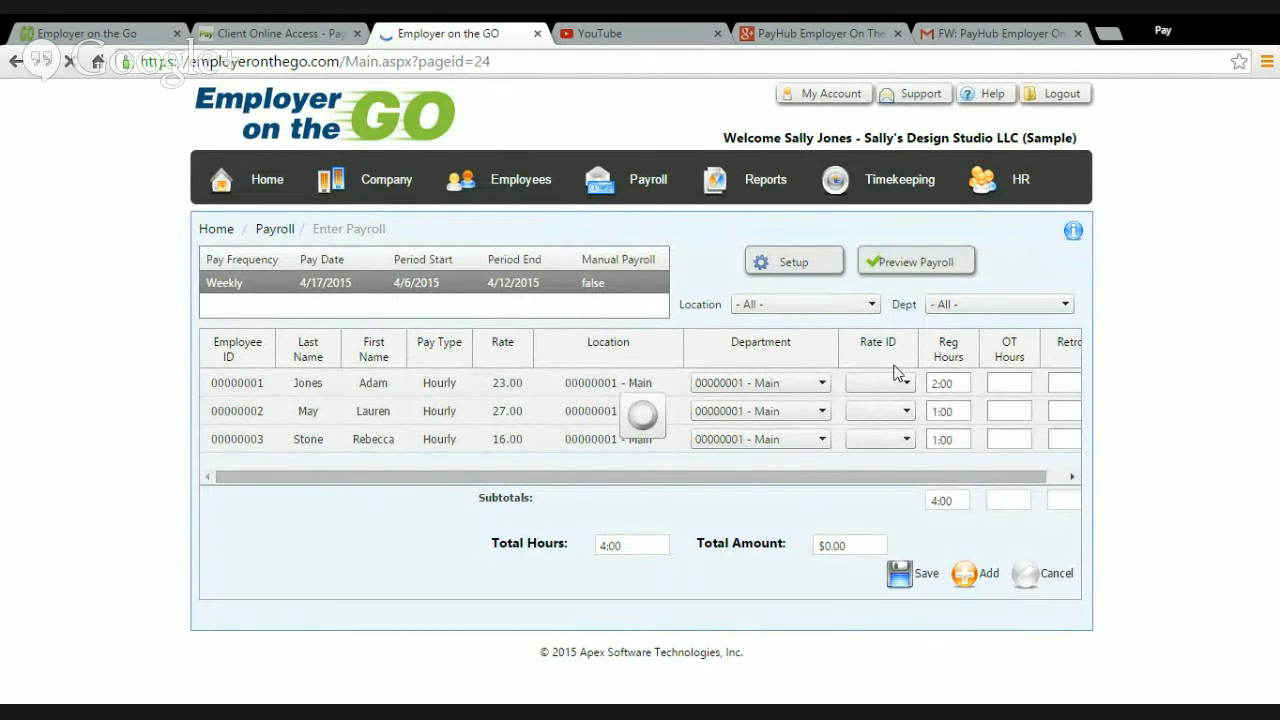
scroll(894, 455, down, 1)
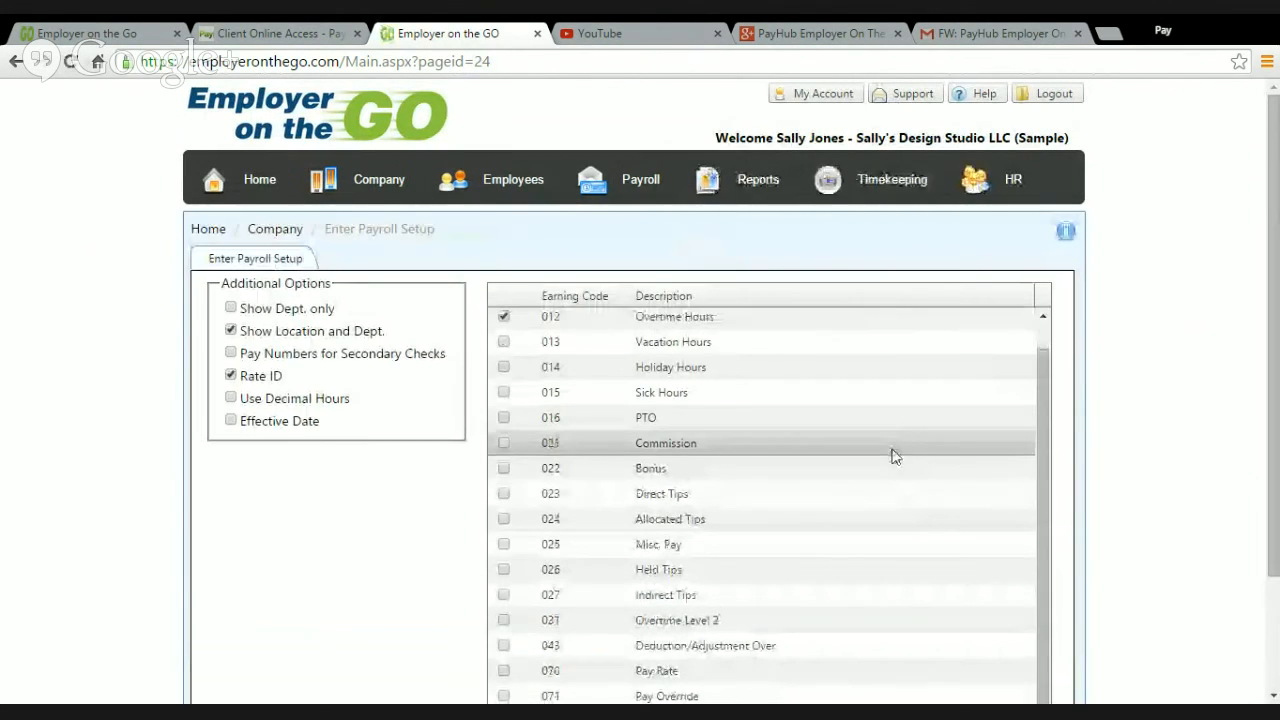
scroll(896, 453, up, 1)
scroll(1228, 410, down, 1)
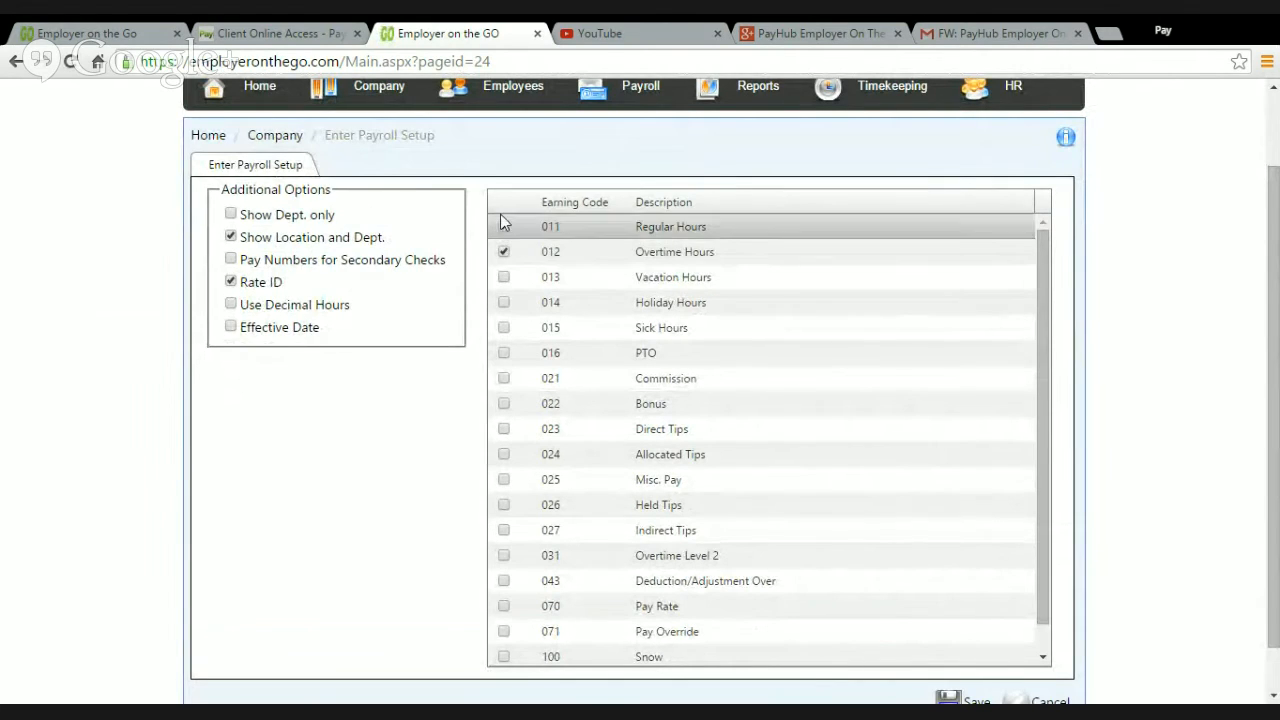
click(503, 278)
scroll(540, 515, down, 2)
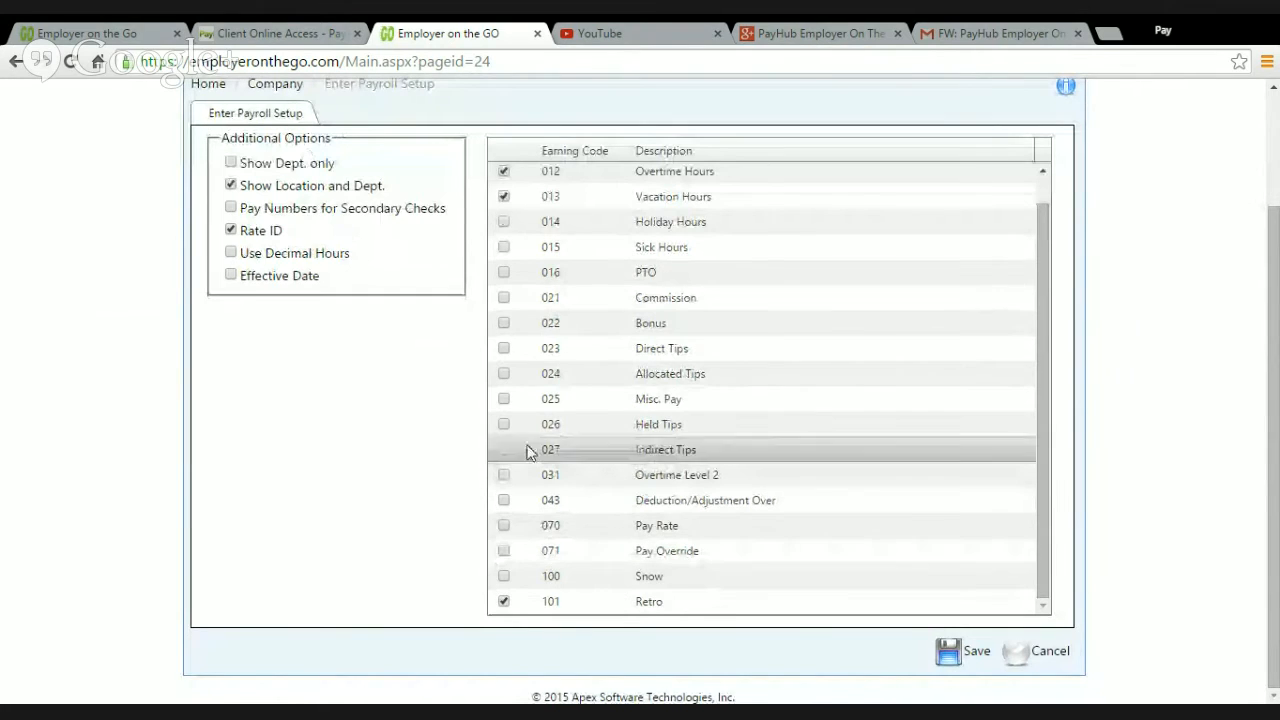
click(504, 322)
scroll(590, 430, up, 1)
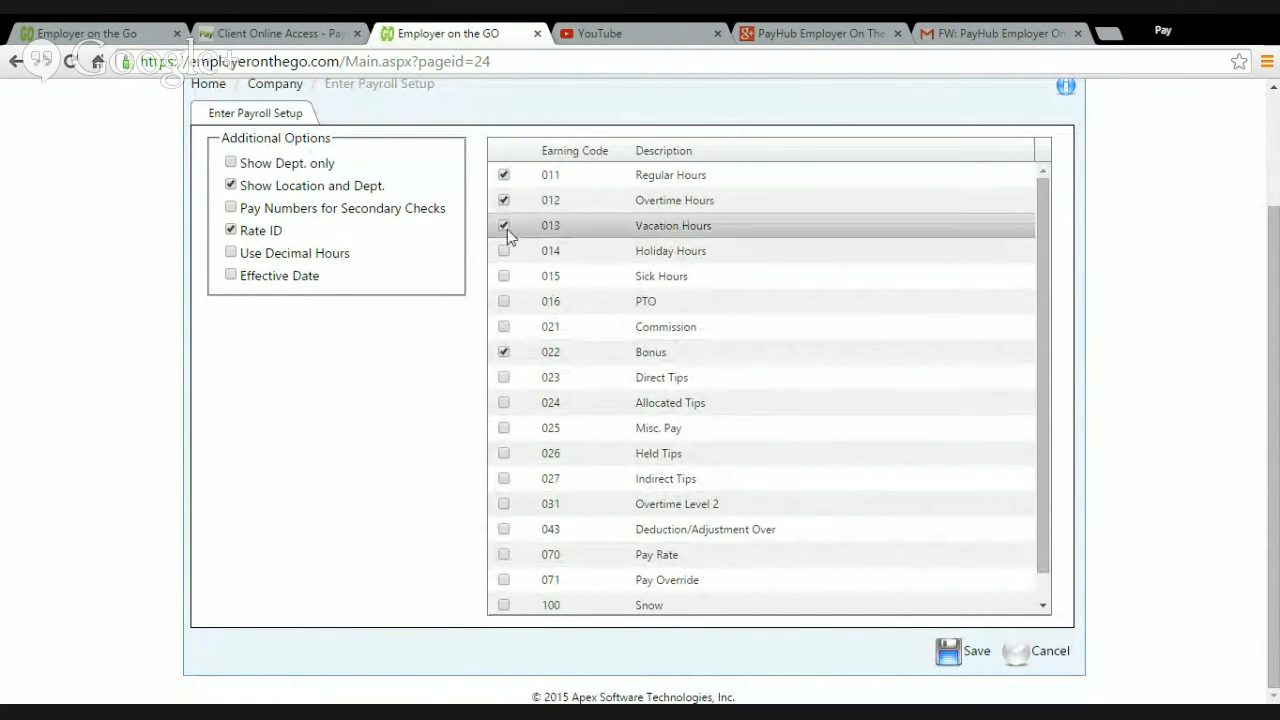
click(975, 654)
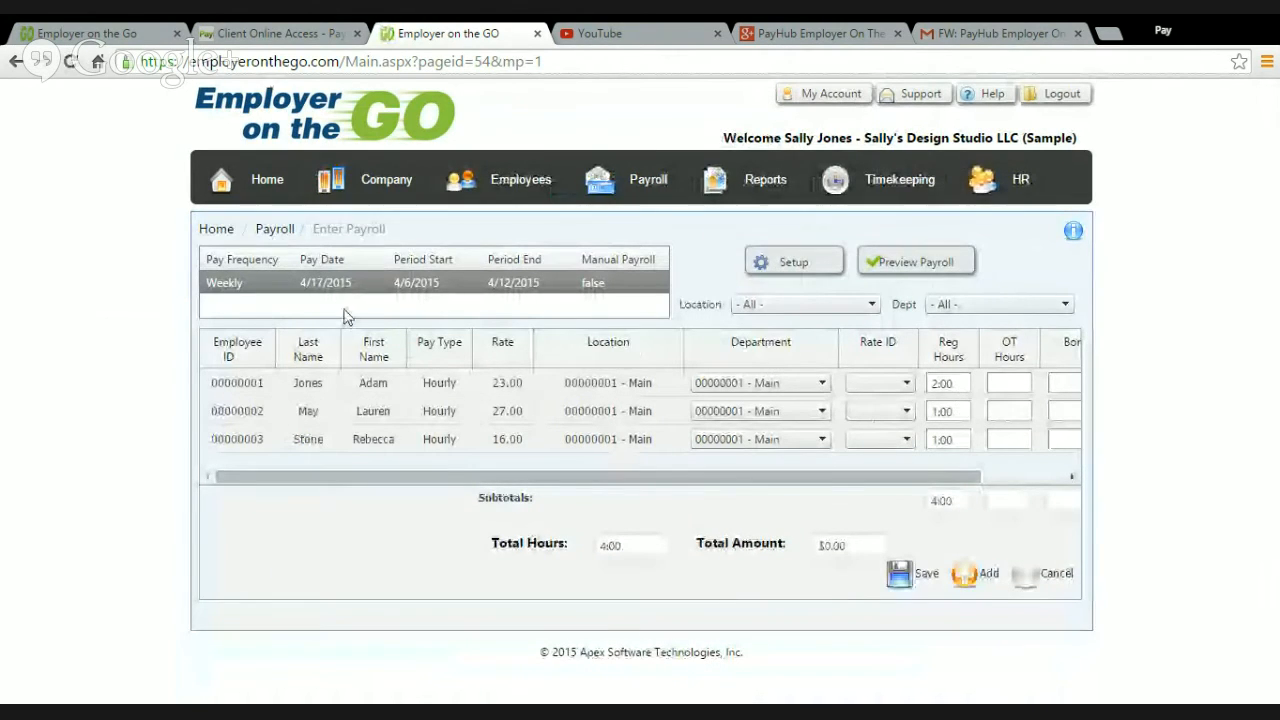
Step: Enter regular hours of 30, 40 and 40 for the three employees in order, plus 2 overtime hours for the third
click(1012, 384)
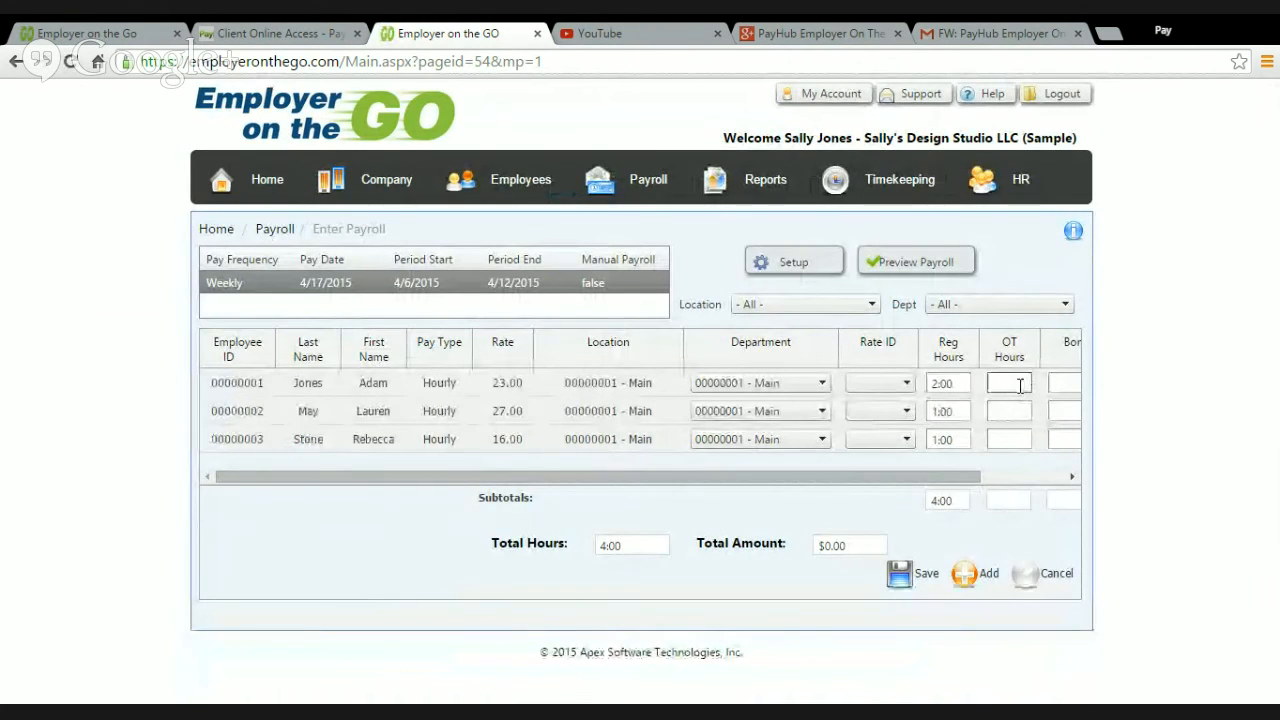
click(962, 384)
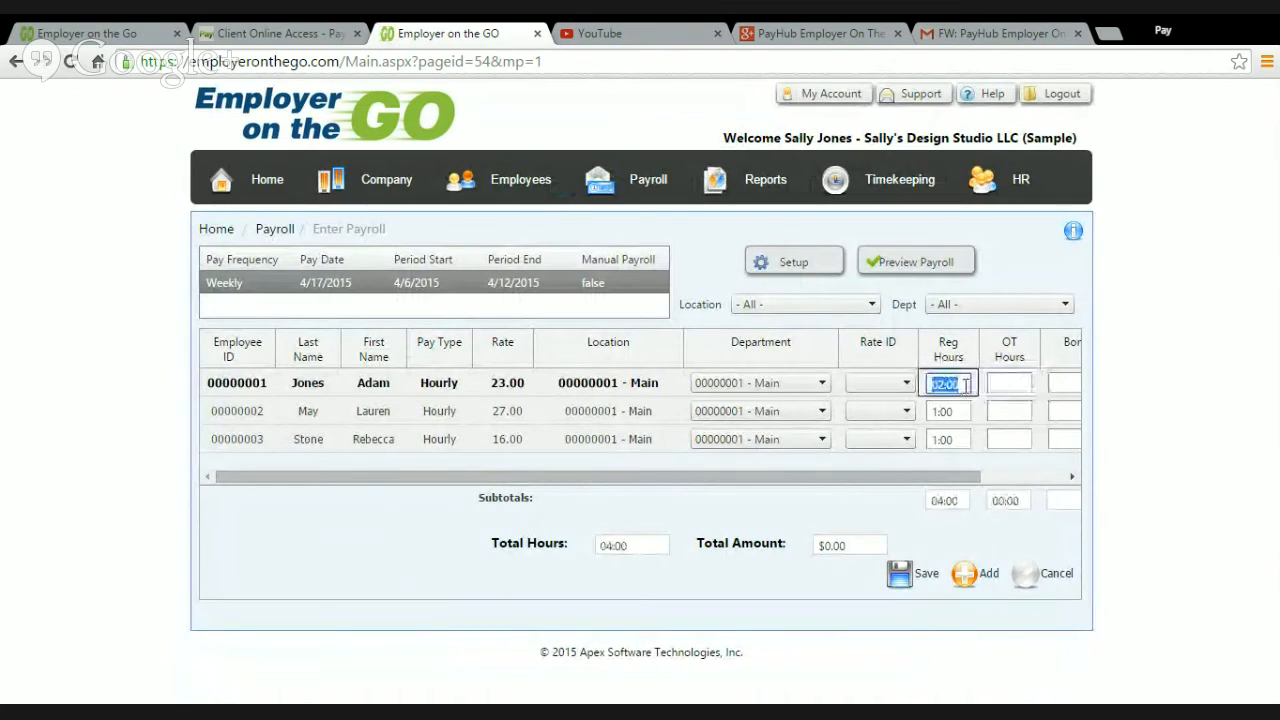
text(30)
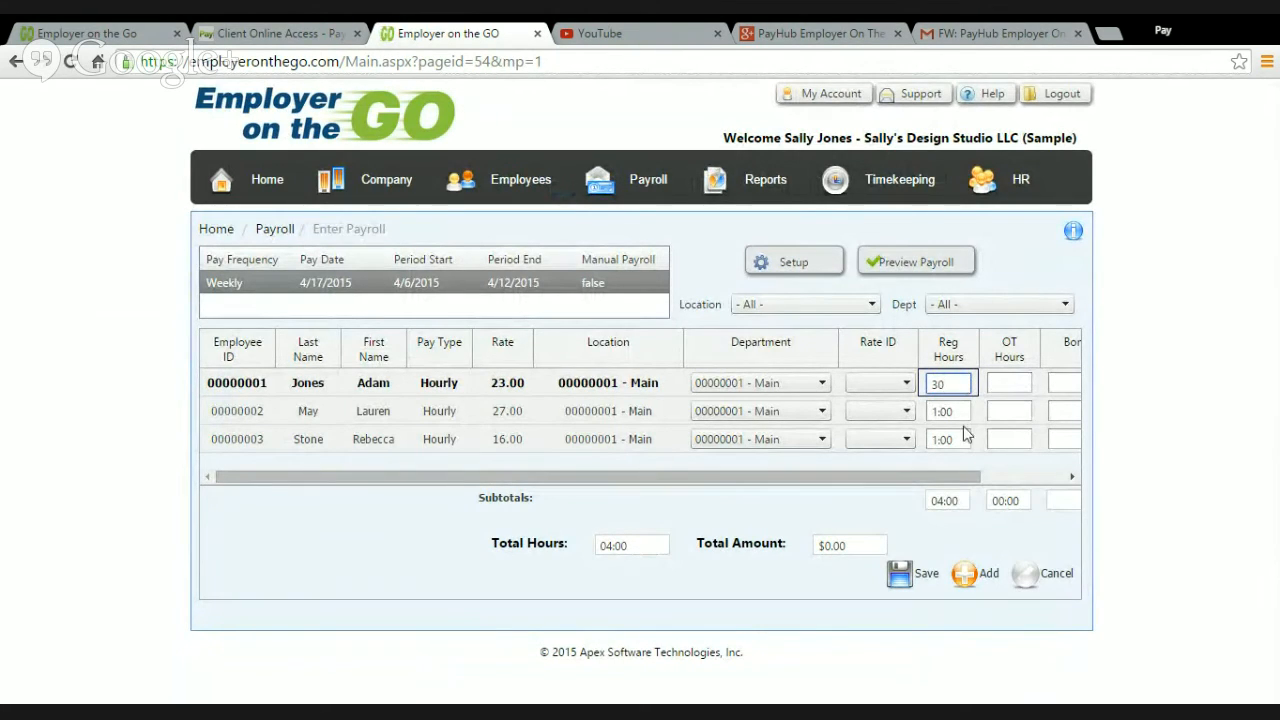
click(963, 413)
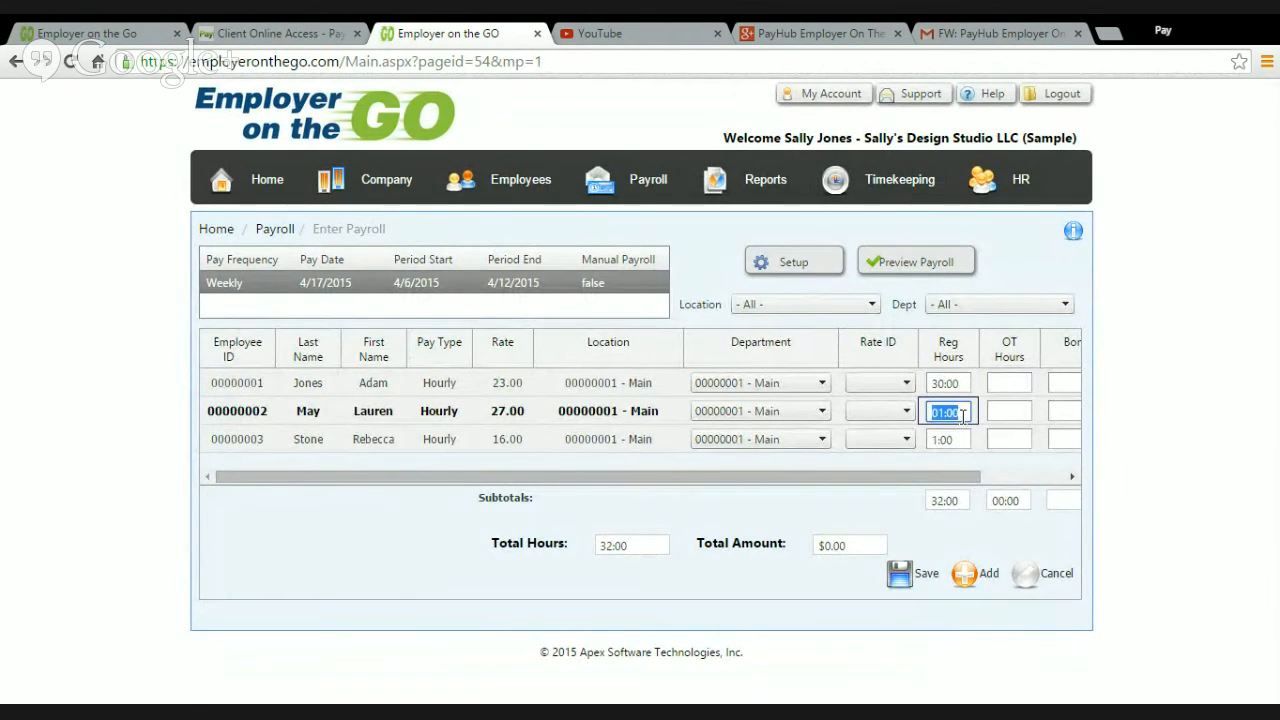
text(40)
click(956, 438)
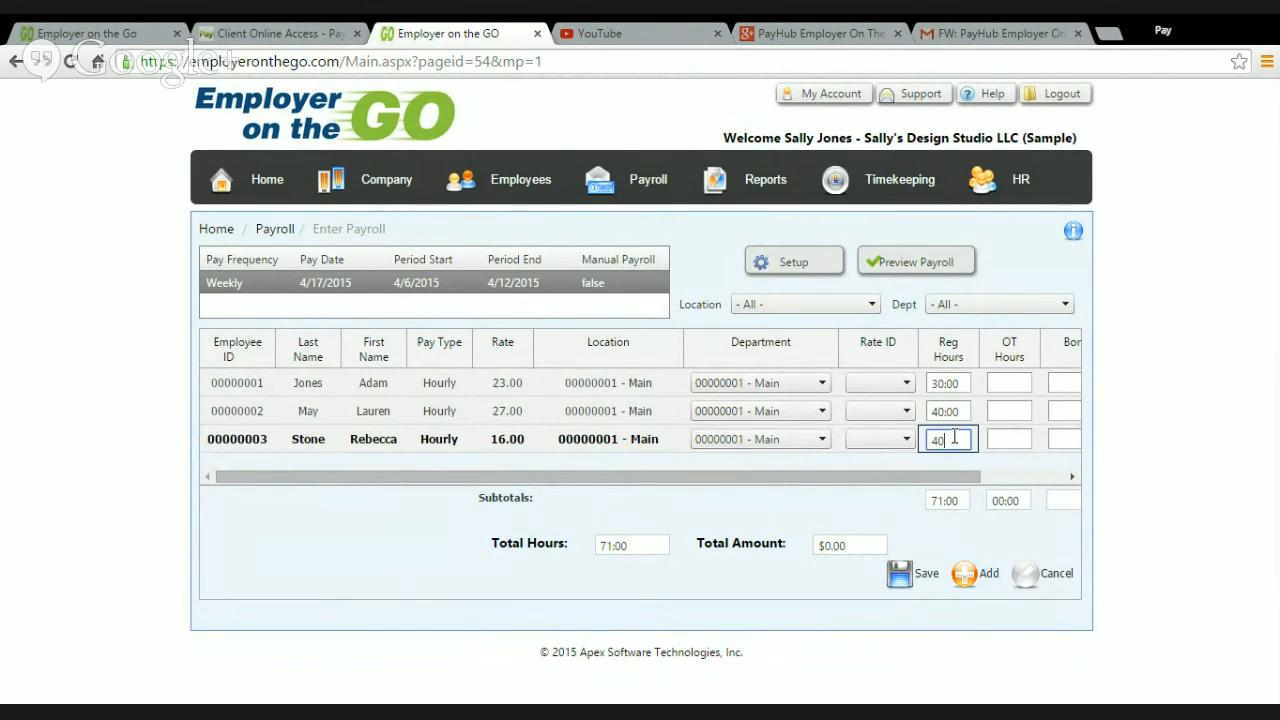
click(1016, 443)
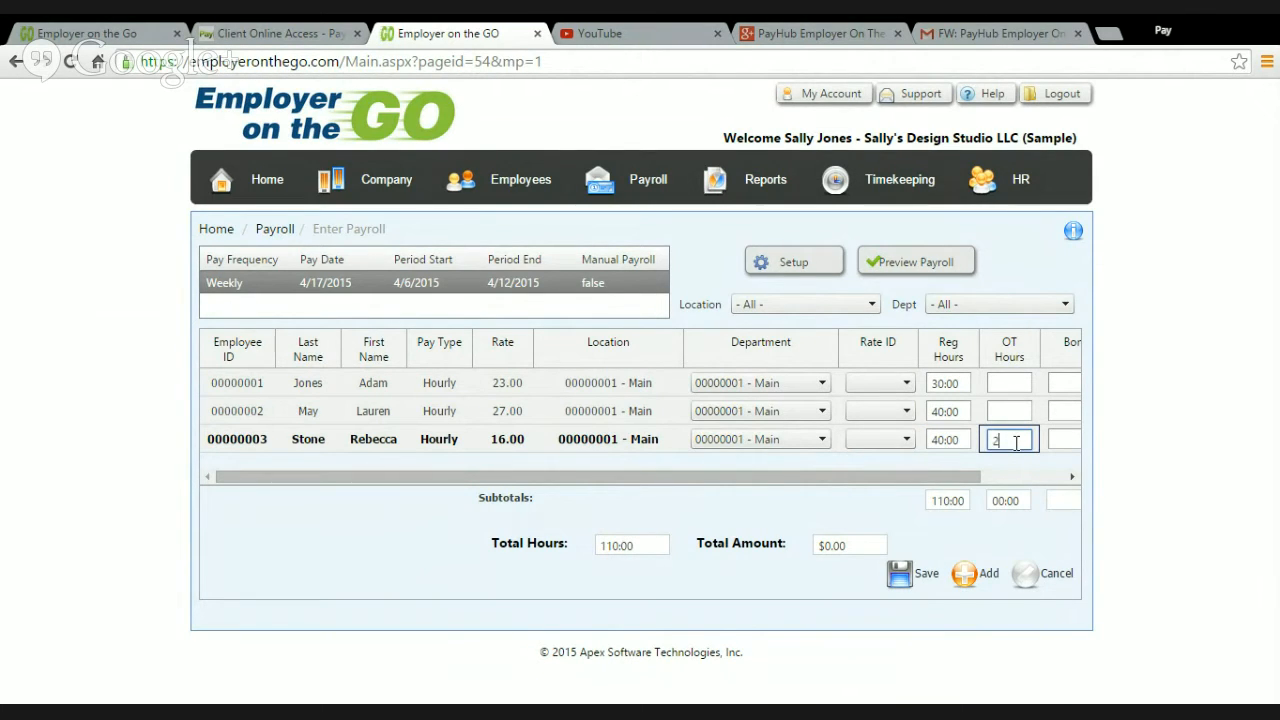
click(1063, 438)
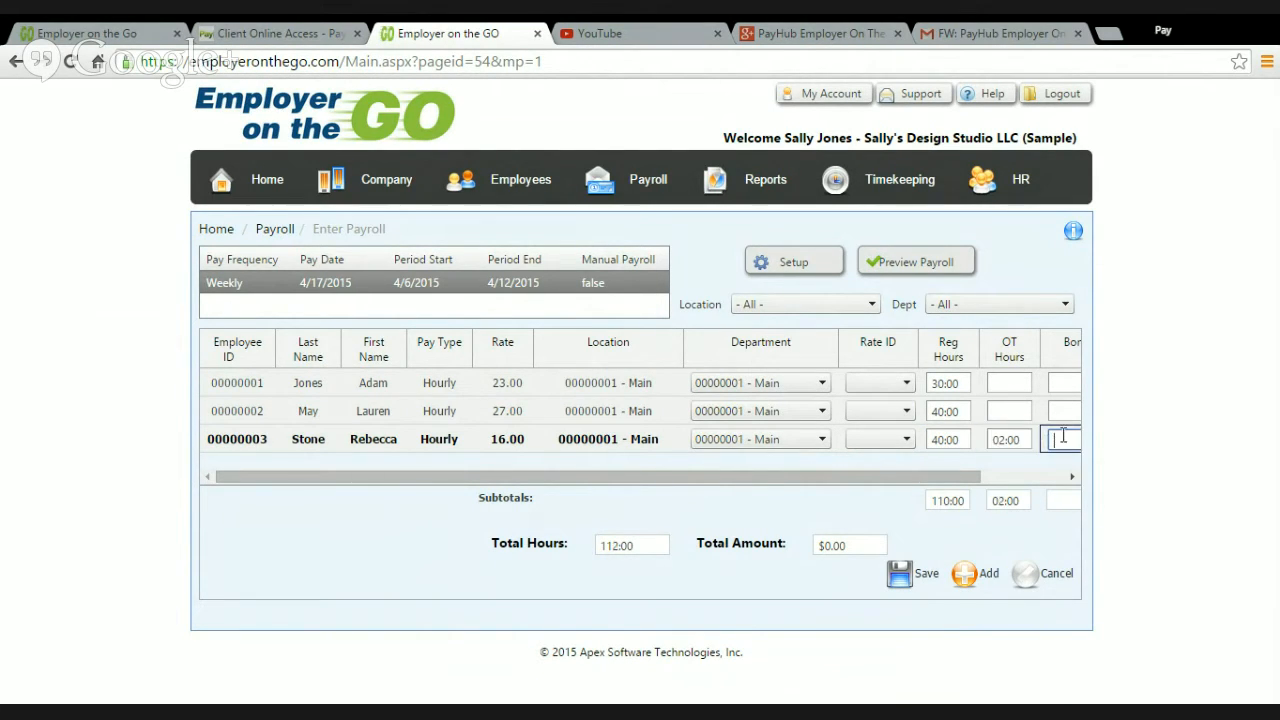
Step: Check the available Rate ID choices for the first and second employees
click(905, 386)
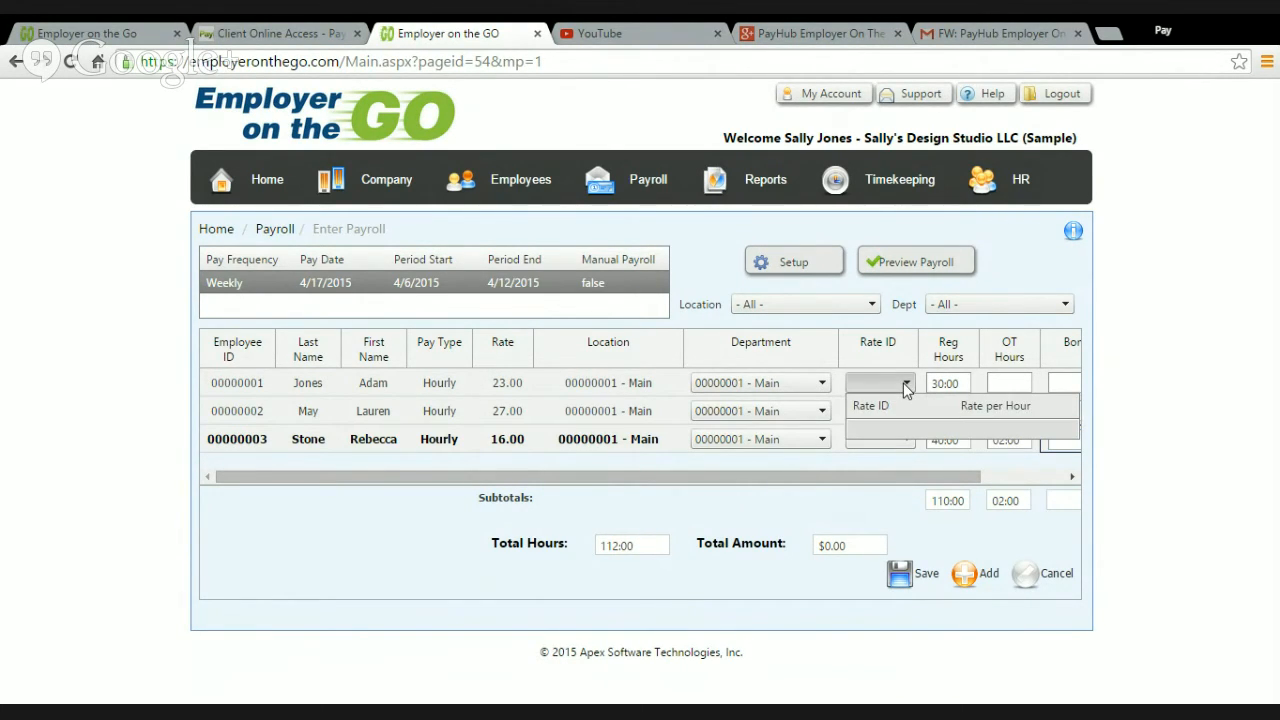
click(902, 384)
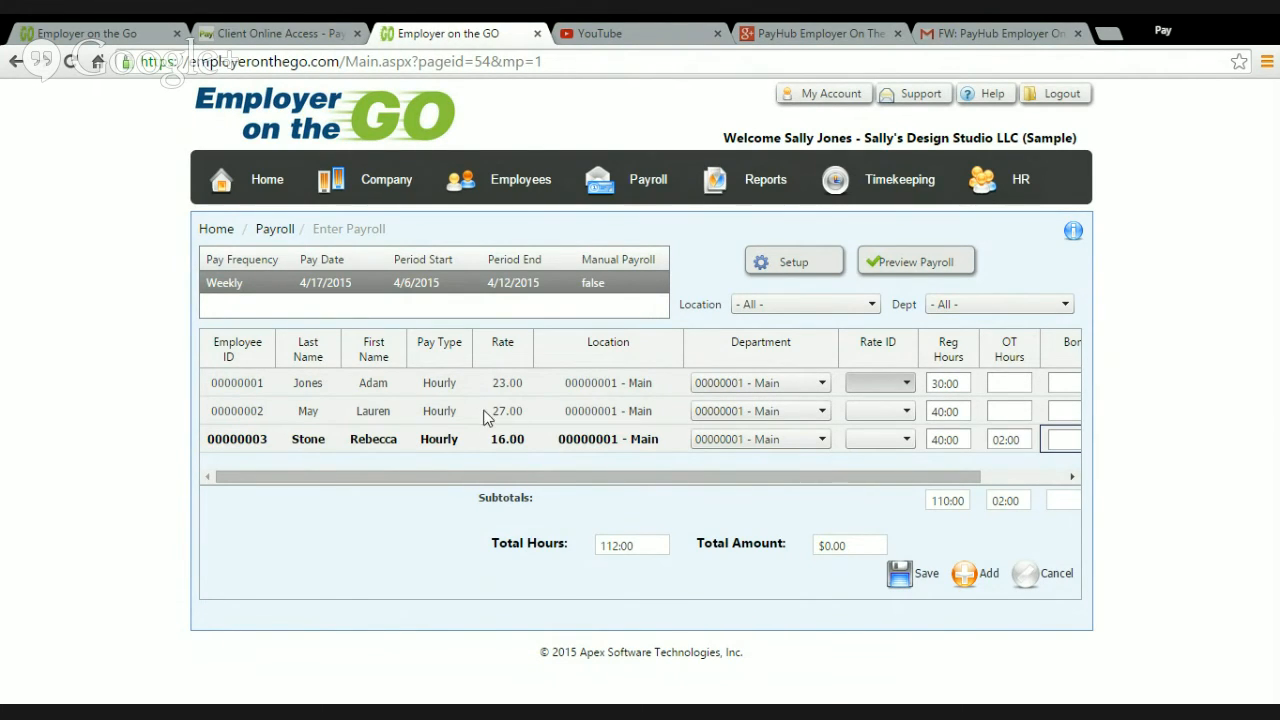
click(612, 411)
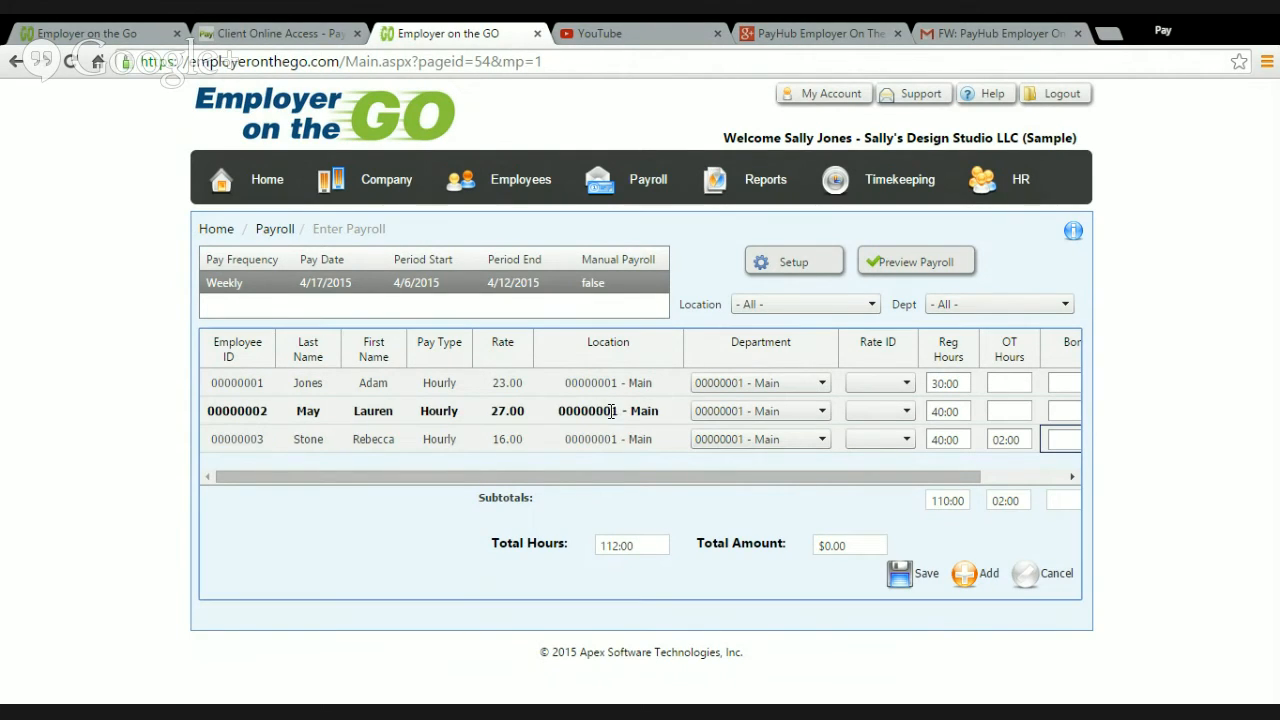
click(906, 411)
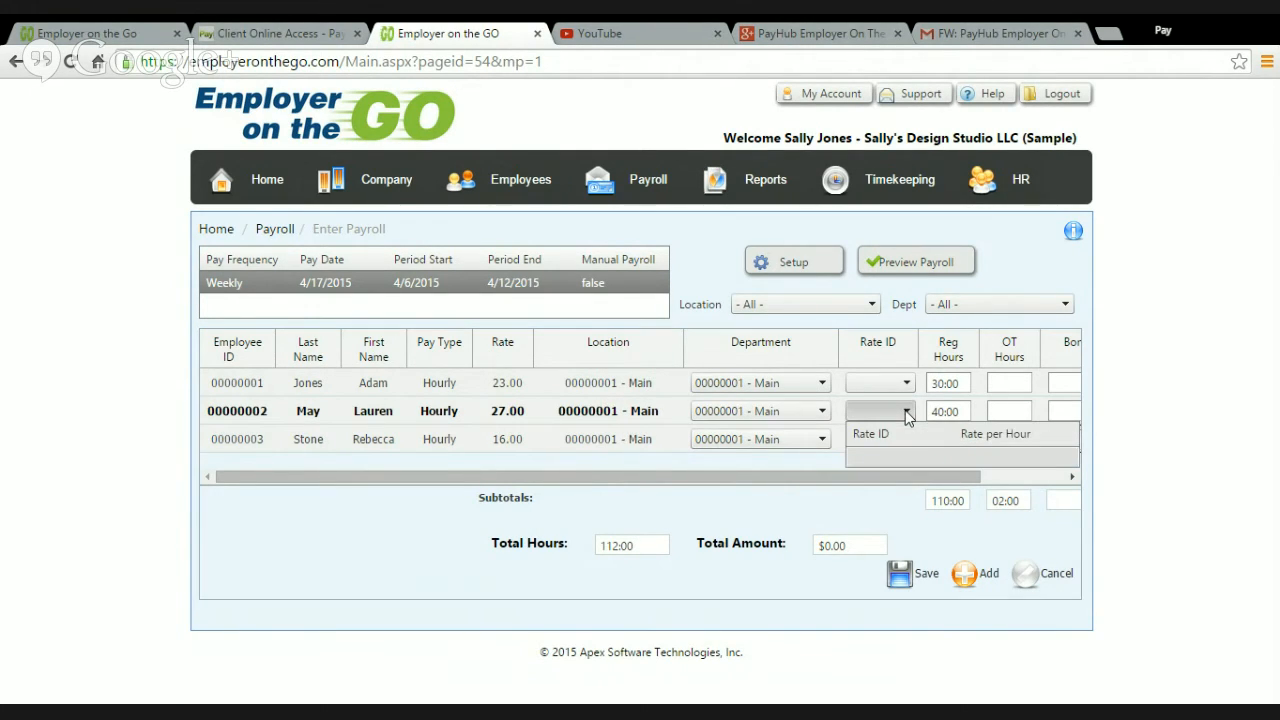
click(903, 411)
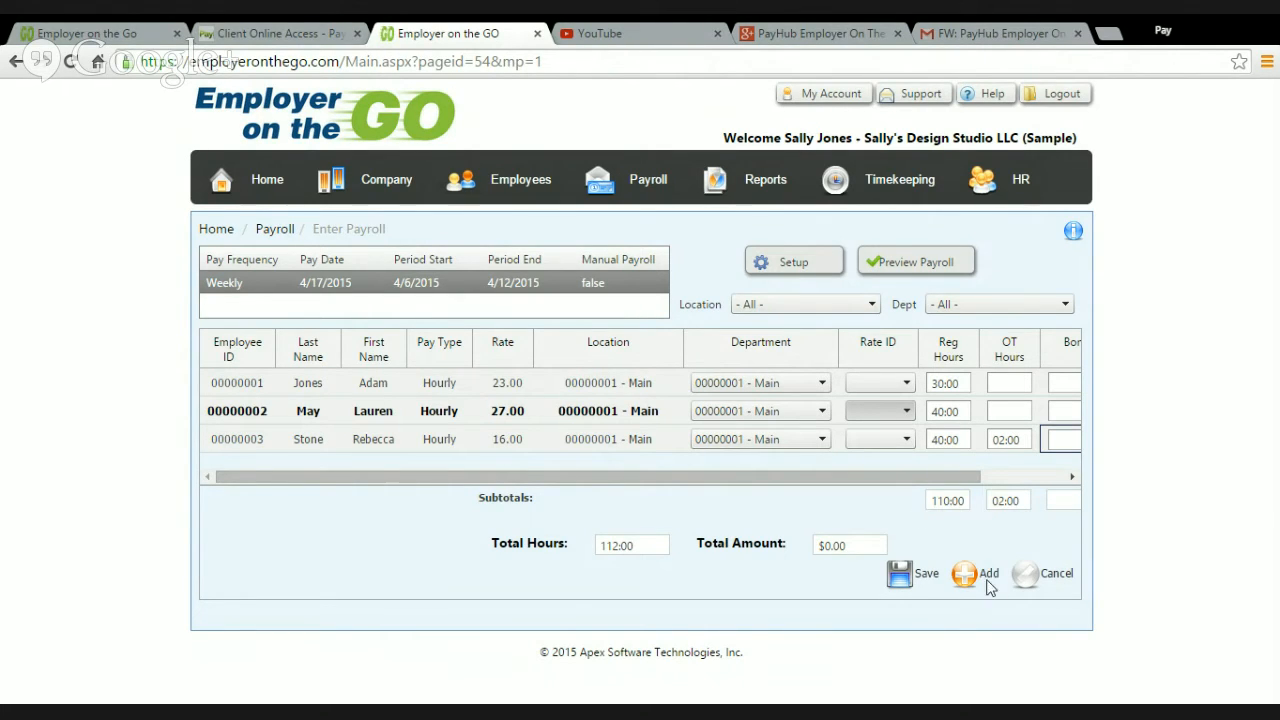
Step: Add another payroll line for the second employee and set its department to 00000002 - 2nd Location
click(387, 409)
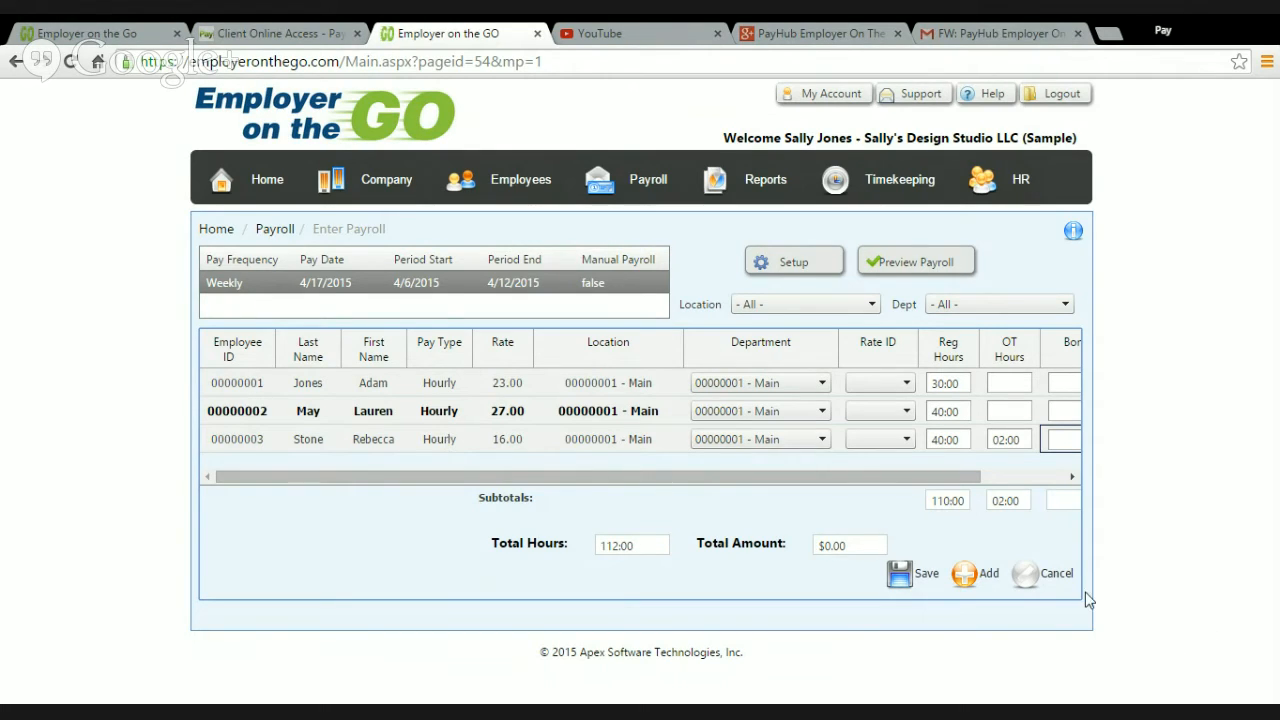
click(988, 577)
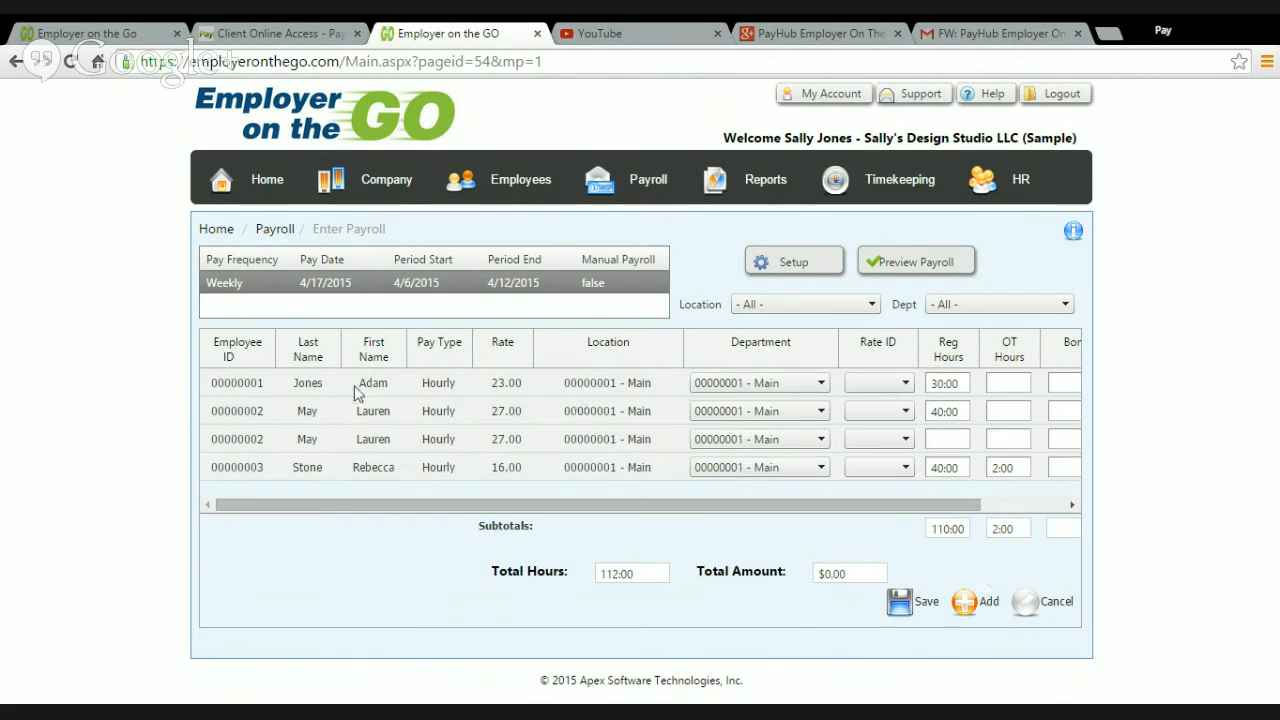
click(758, 439)
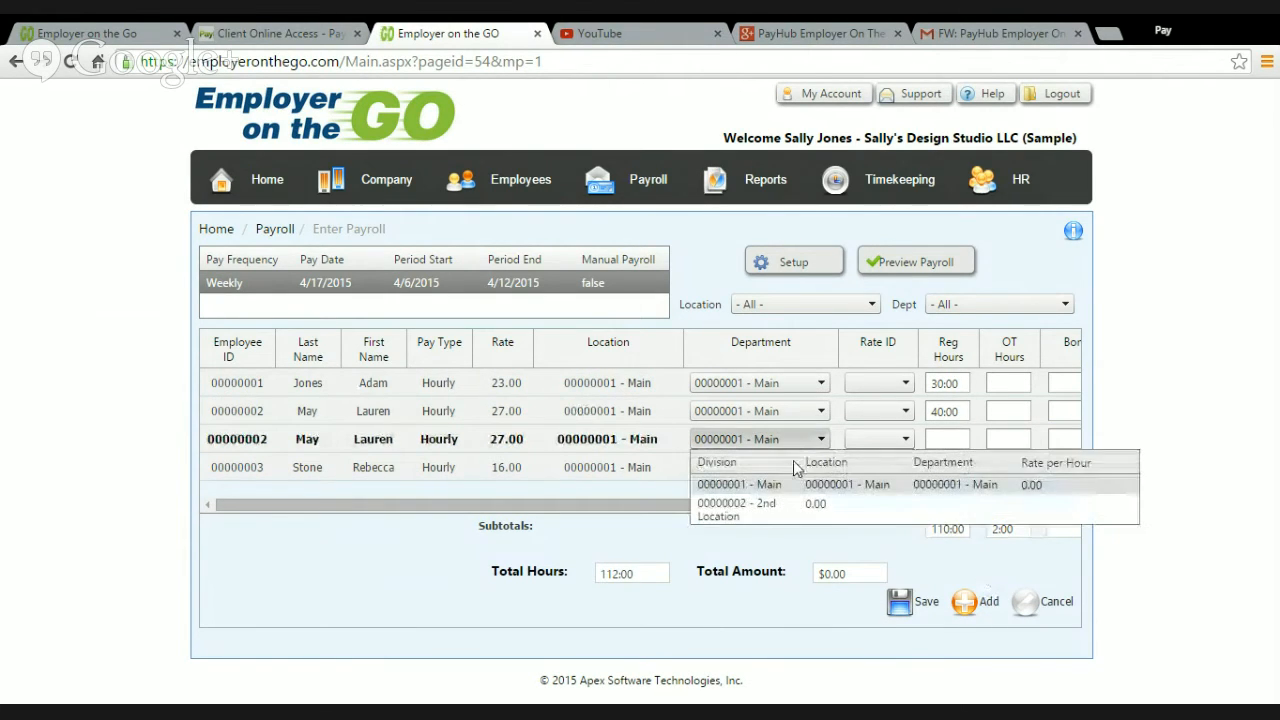
click(775, 510)
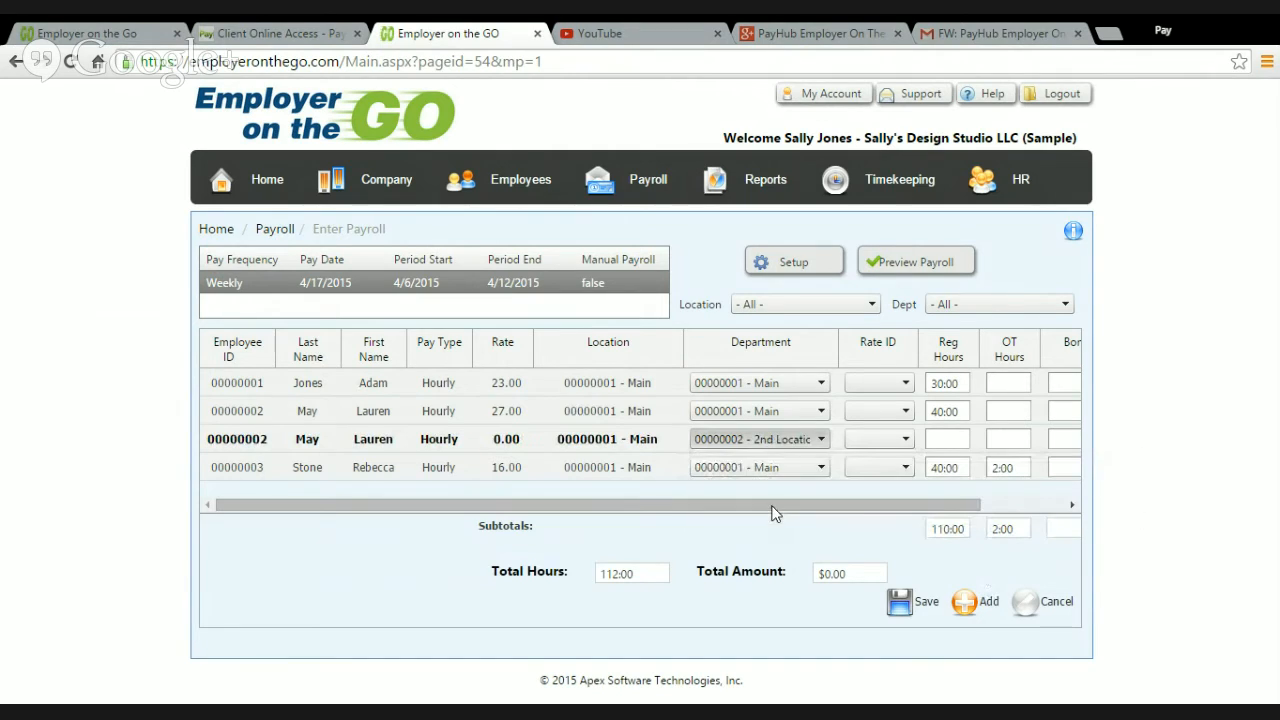
Step: Enter 3 regular hours on the second employee's 2nd Location line and save the payroll entries
click(896, 440)
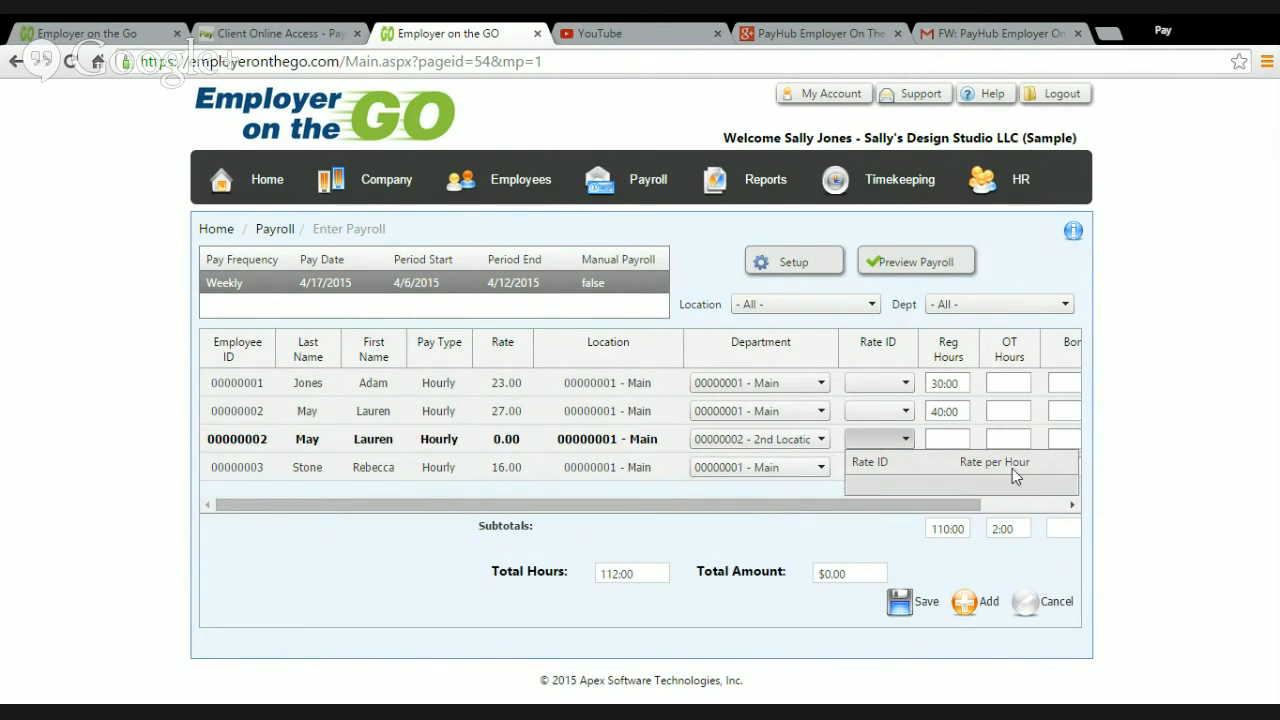
click(955, 441)
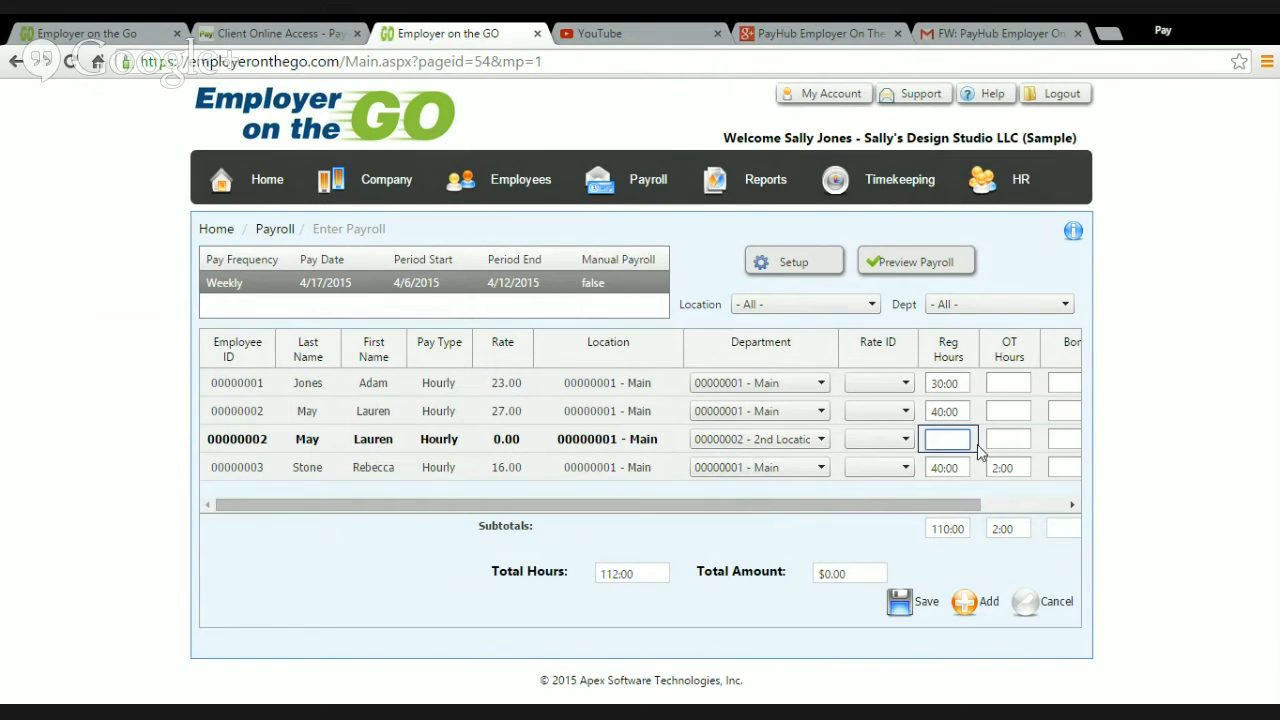
click(998, 440)
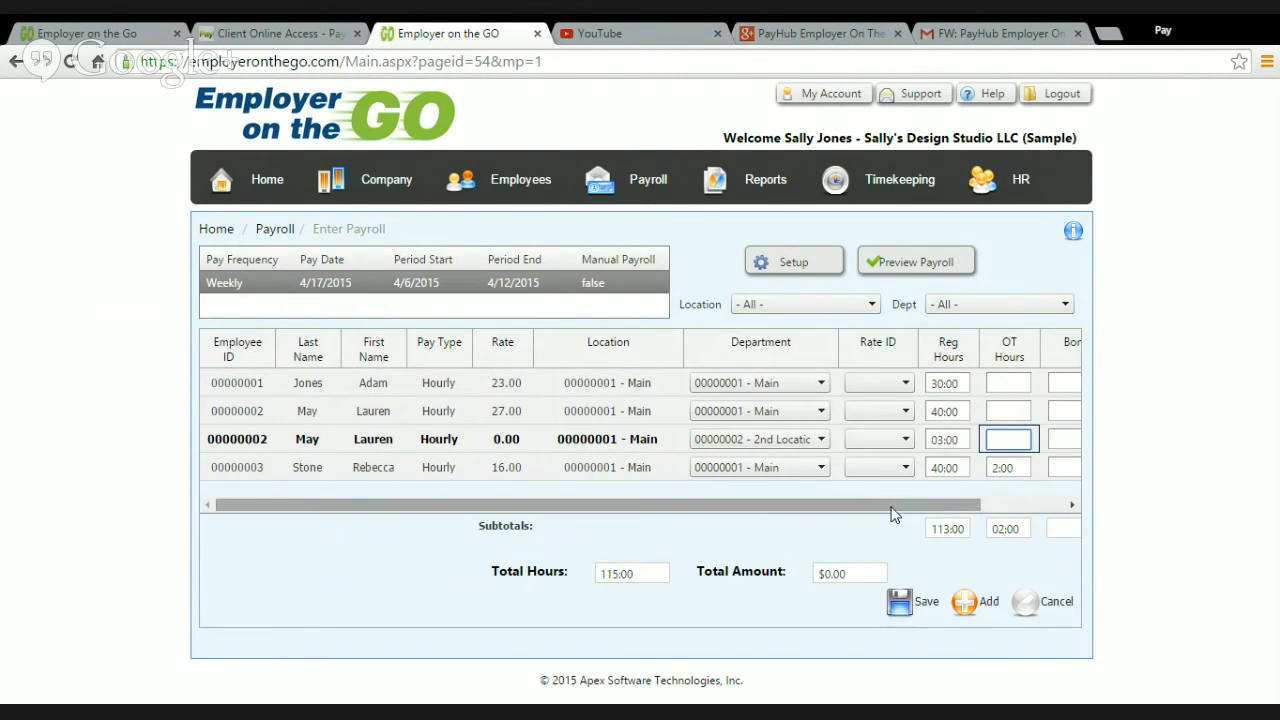
drag(928, 504, 845, 505)
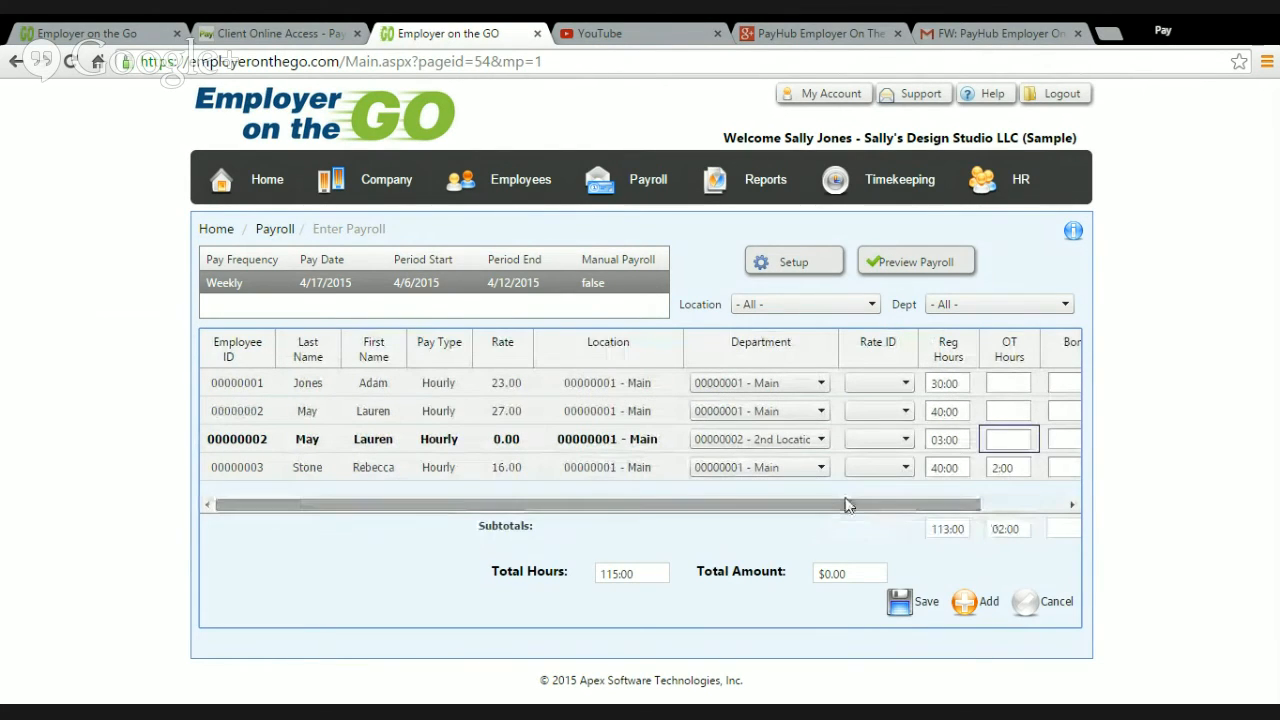
click(926, 601)
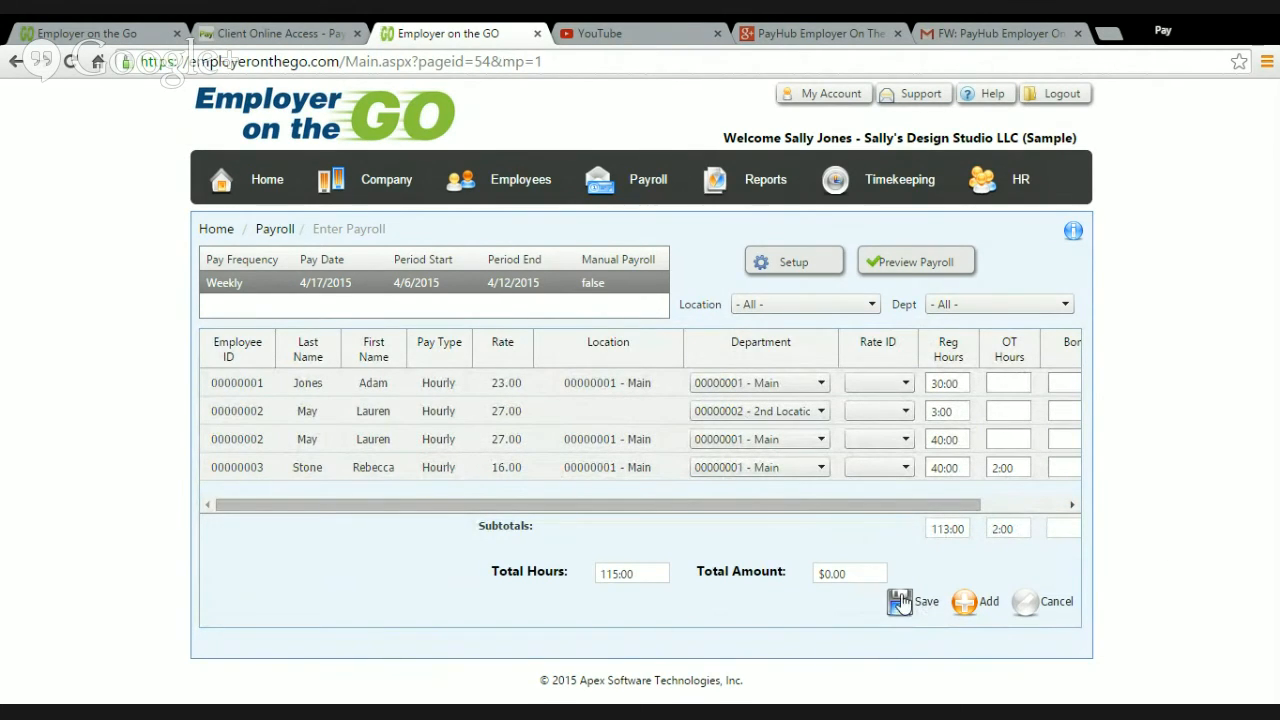
drag(630, 577, 593, 572)
click(609, 581)
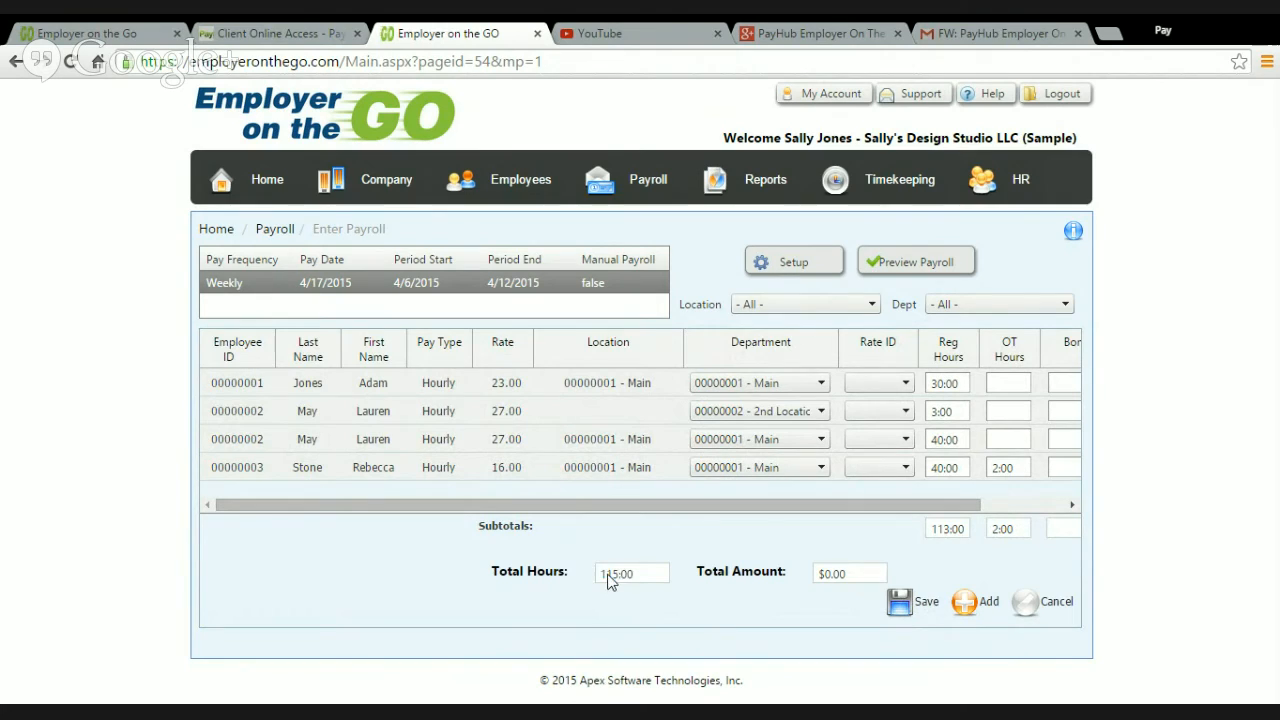
Step: Run the payroll preview for the weekly payroll dated 4/17/2015 and dismiss the processing dialog
click(901, 263)
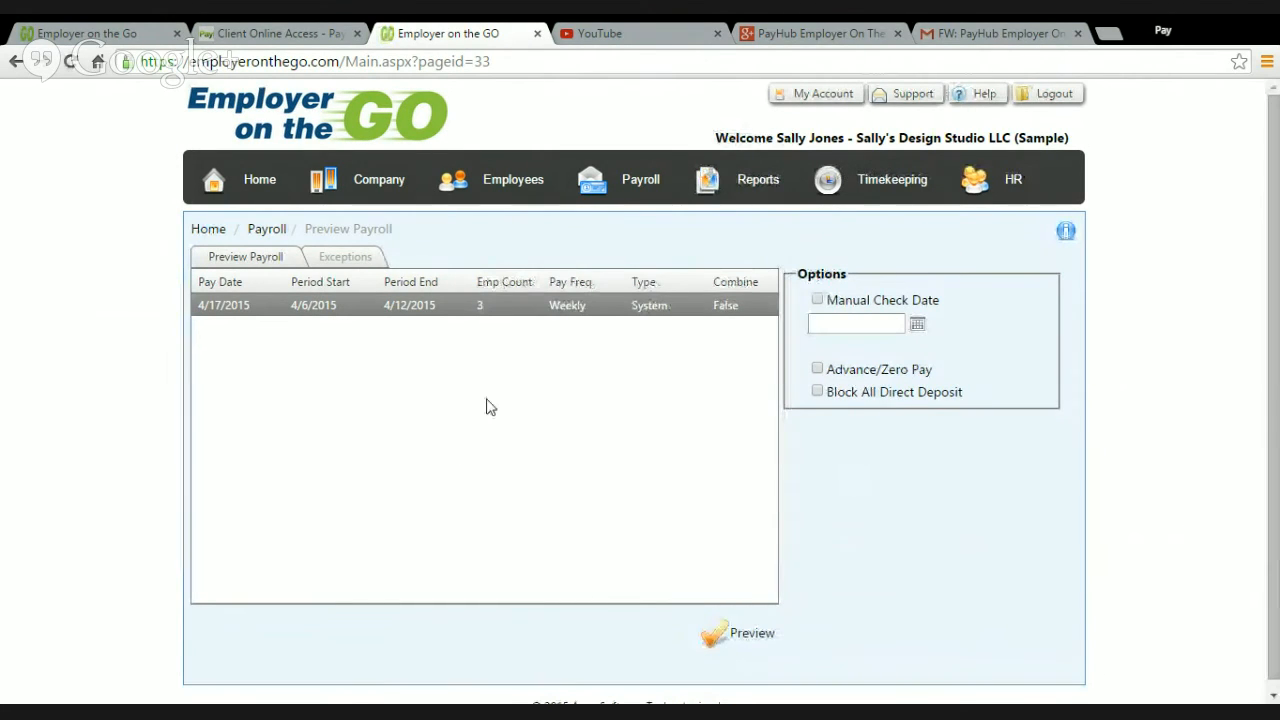
scroll(966, 668, down, 1)
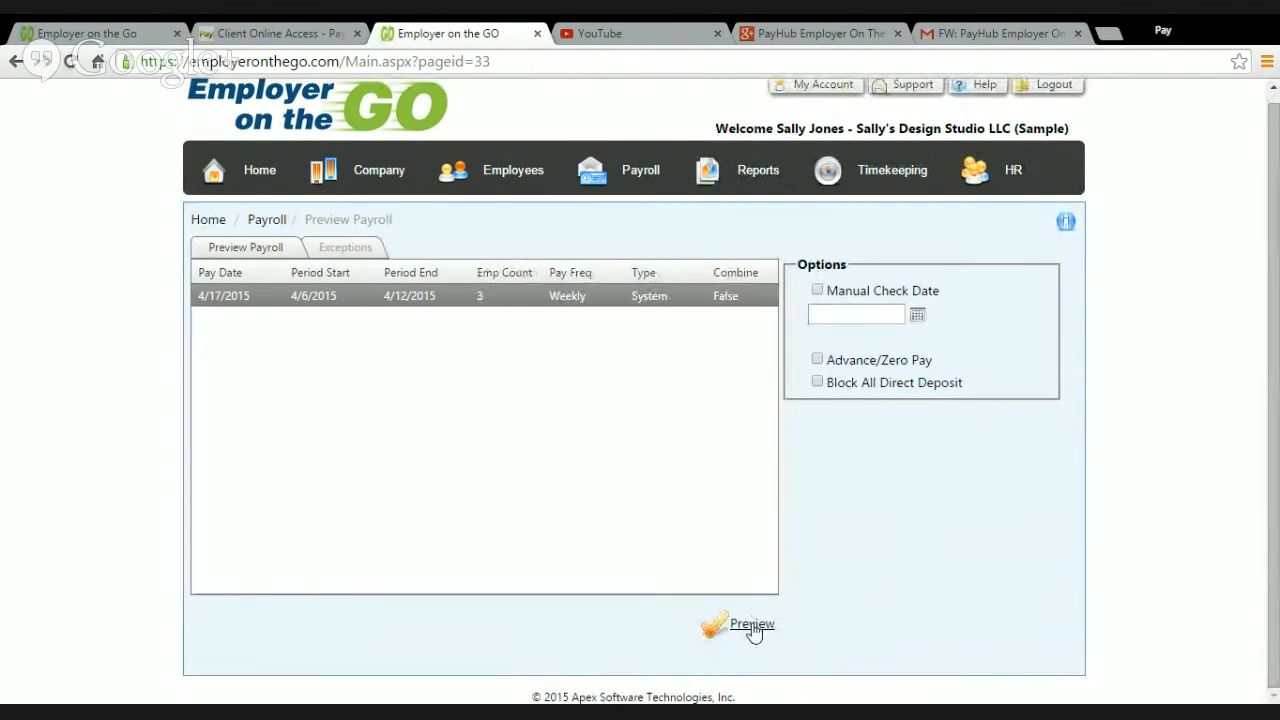
click(752, 625)
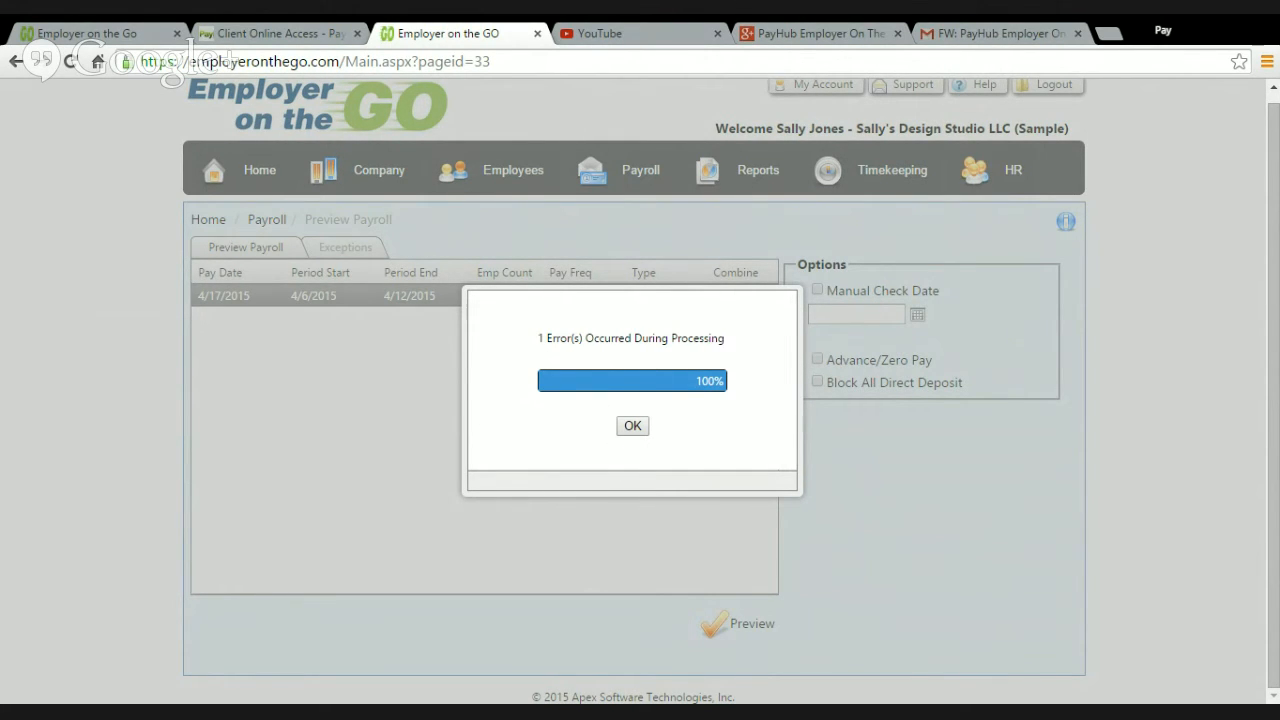
click(633, 427)
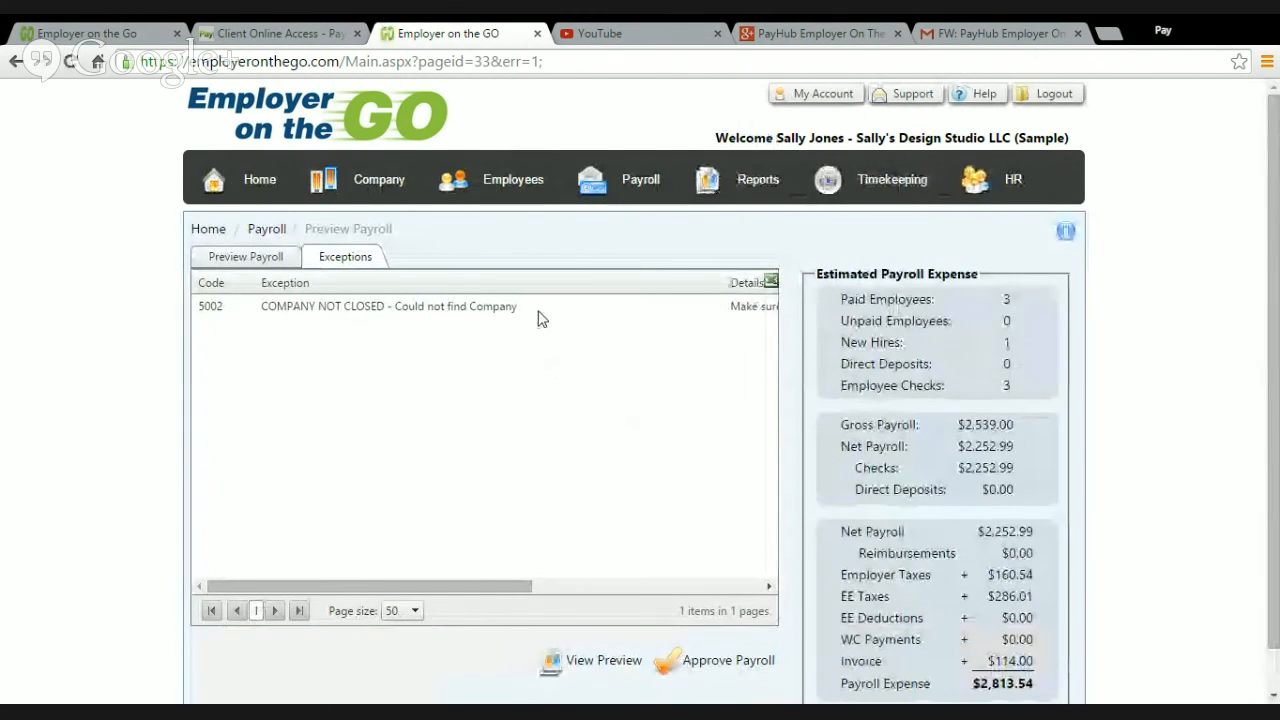
Step: Examine the payroll preview's exception entry, including its code, description and full details
drag(528, 316, 200, 309)
click(391, 306)
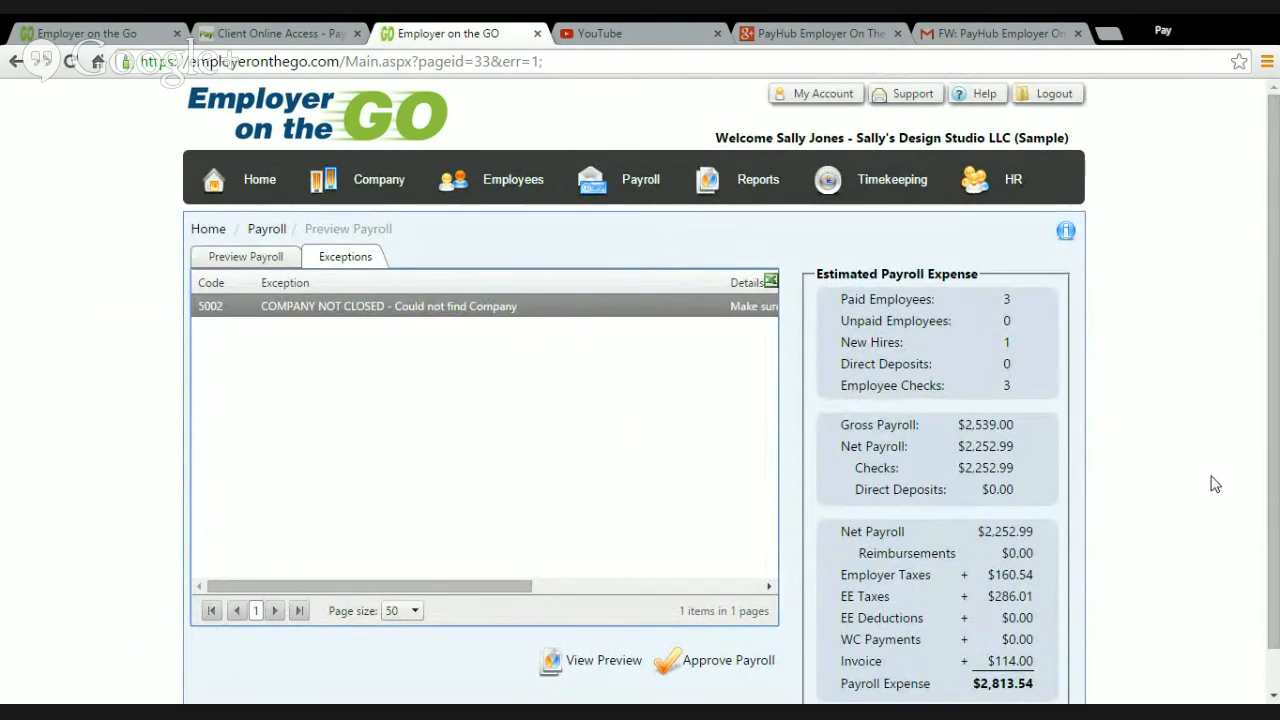
drag(469, 597, 658, 600)
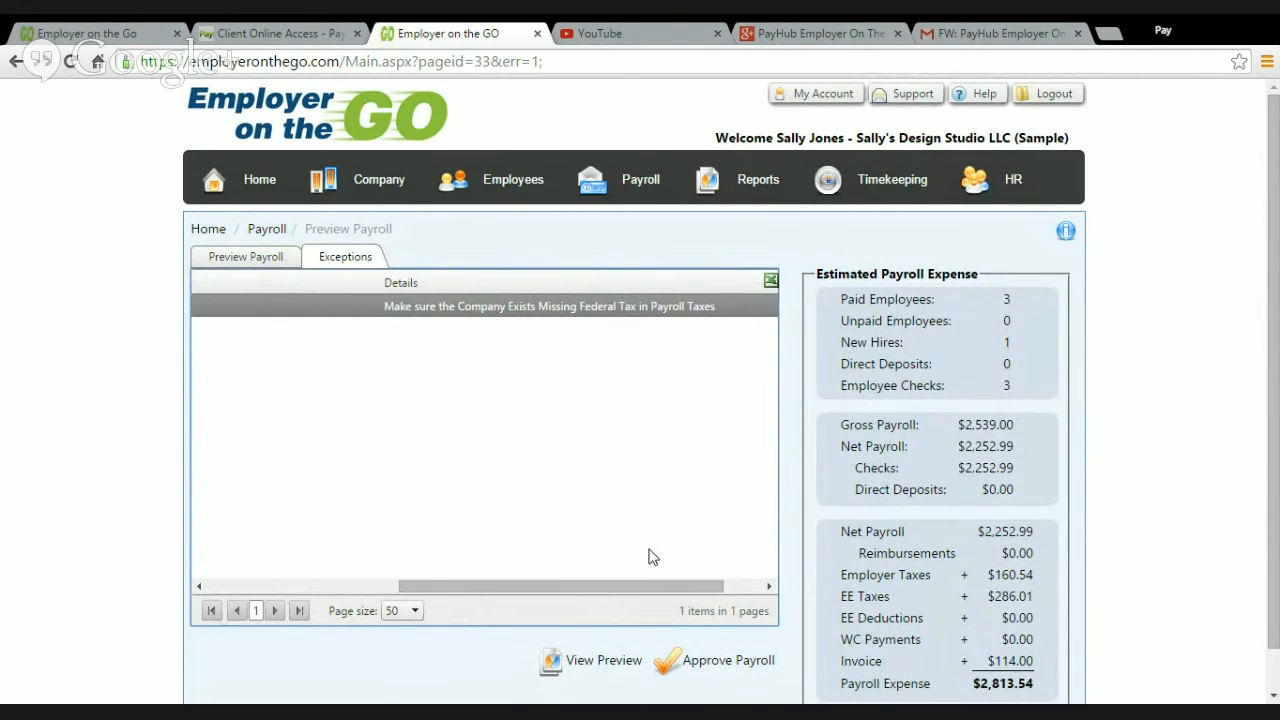
drag(640, 590, 340, 540)
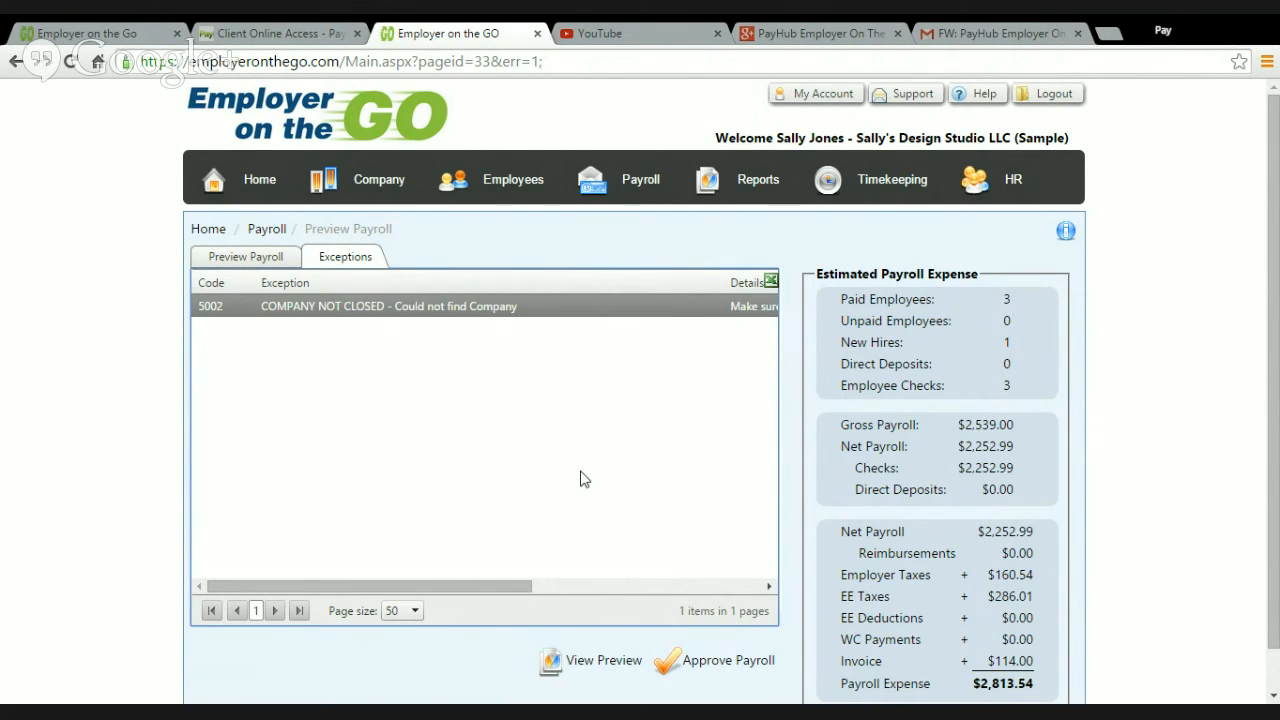
Step: Review the Estimated Payroll Expense summary down to its Payroll Expense total and briefly check the payroll approval page
scroll(580, 479, down, 1)
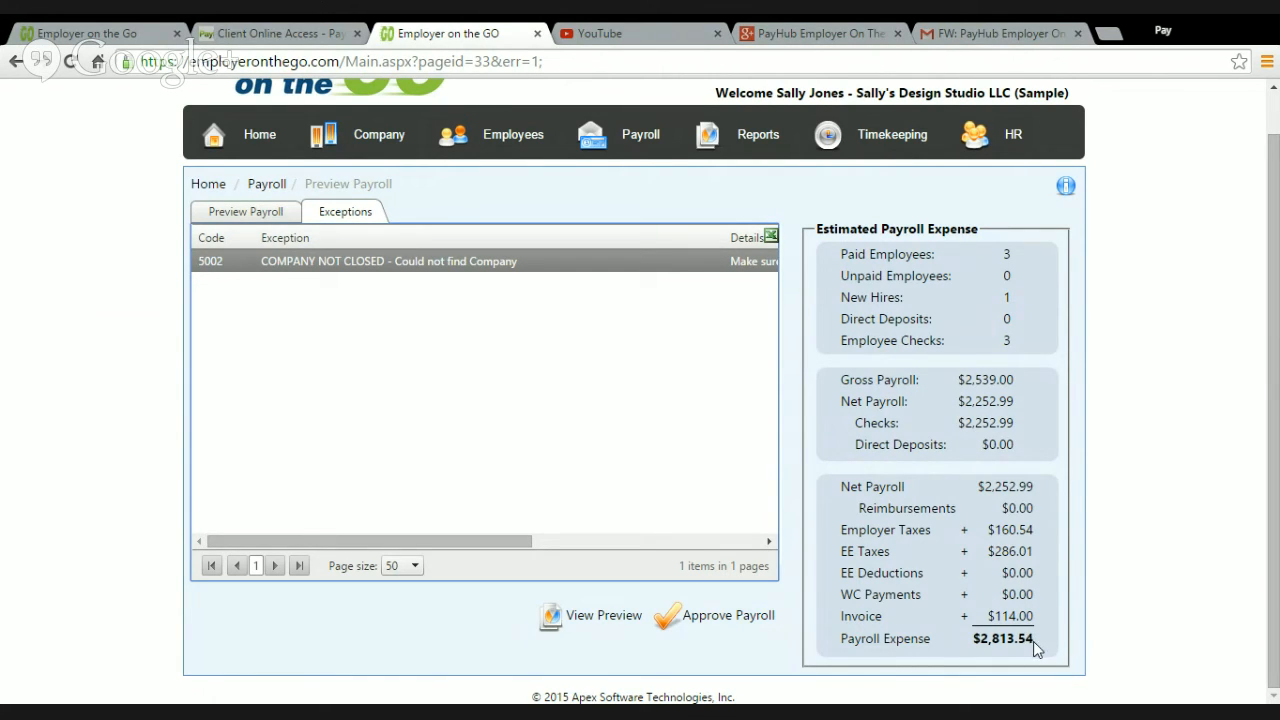
drag(1033, 641, 845, 645)
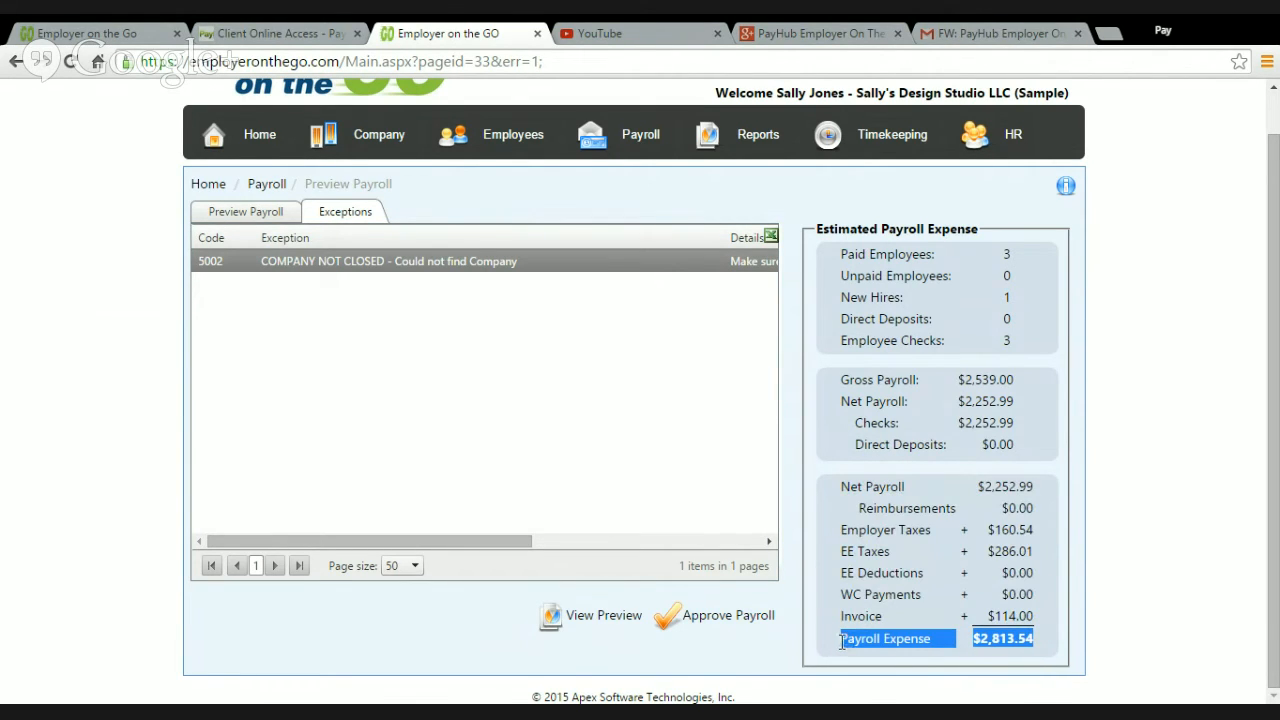
click(996, 642)
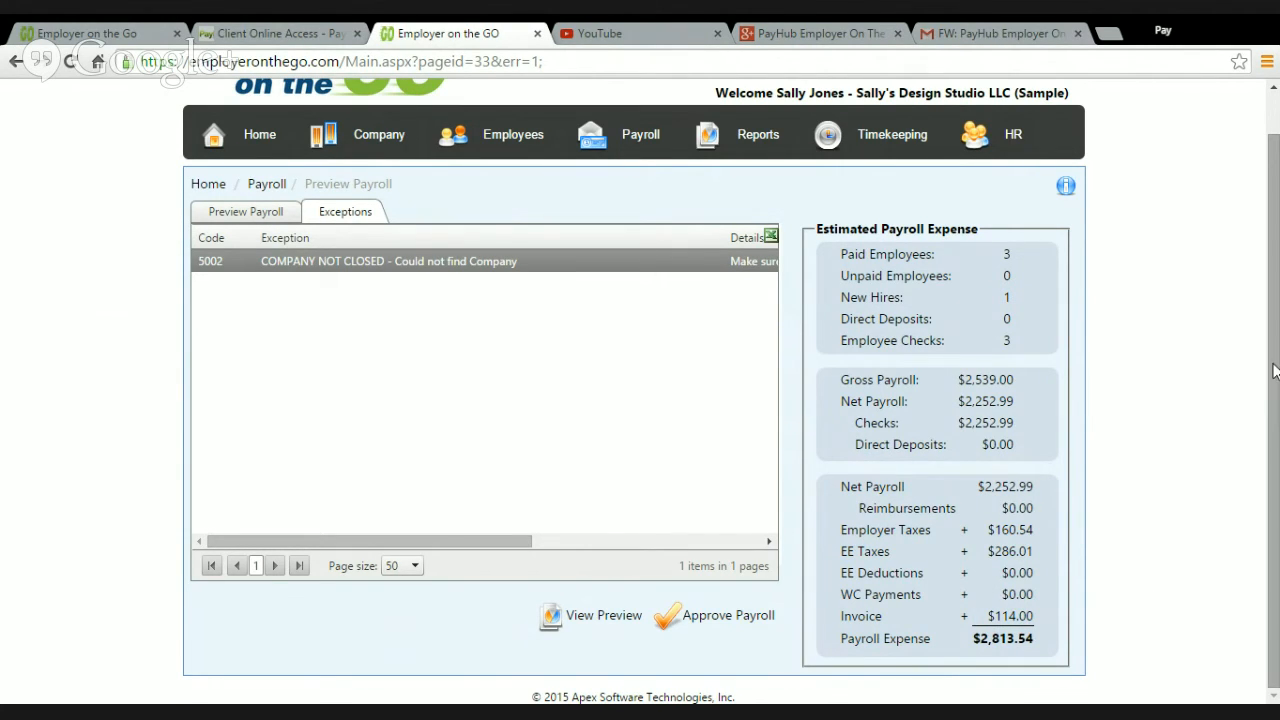
mouse_move(1274, 370)
mouse_down()
mouse_move(1274, 349)
mouse_move(1274, 385)
mouse_up()
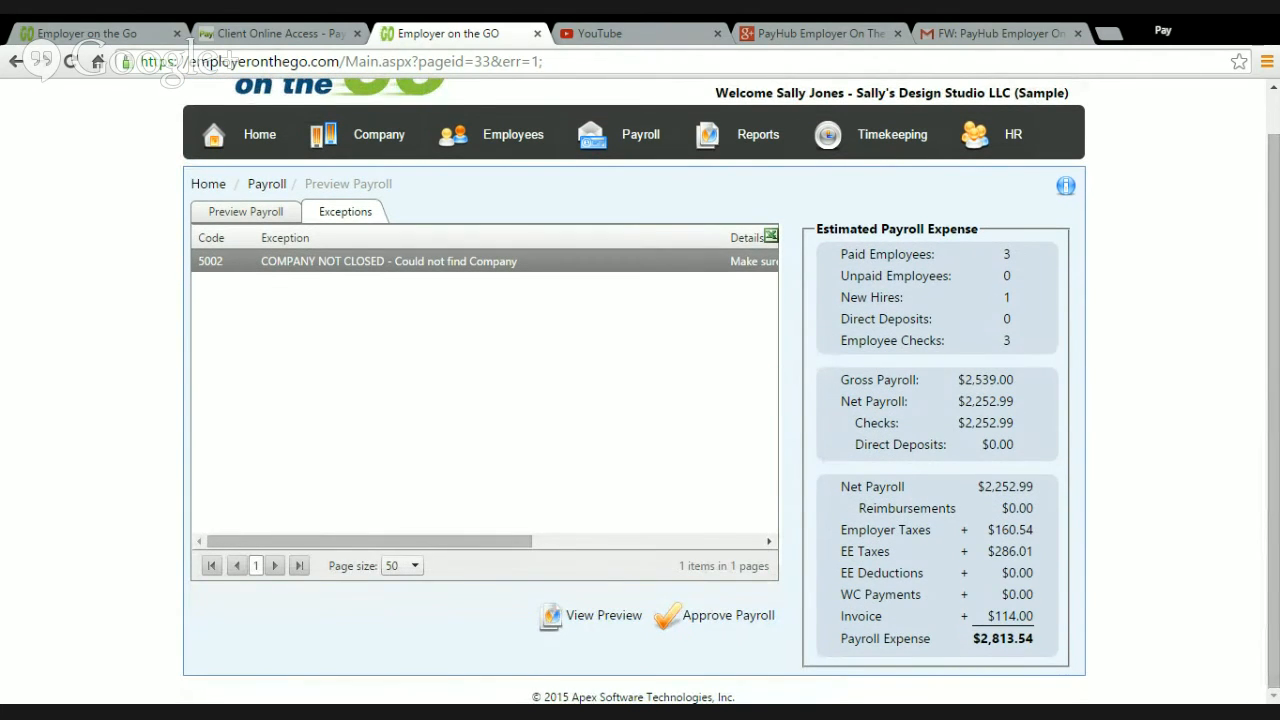
click(715, 623)
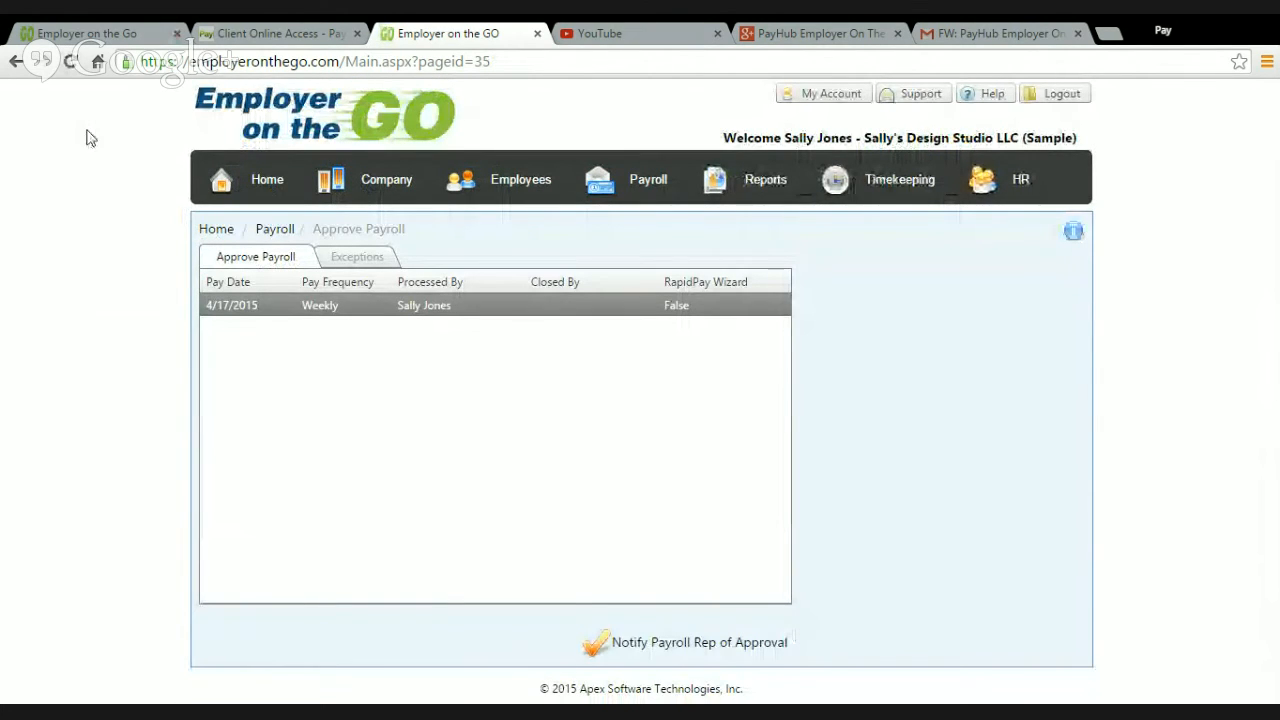
click(18, 63)
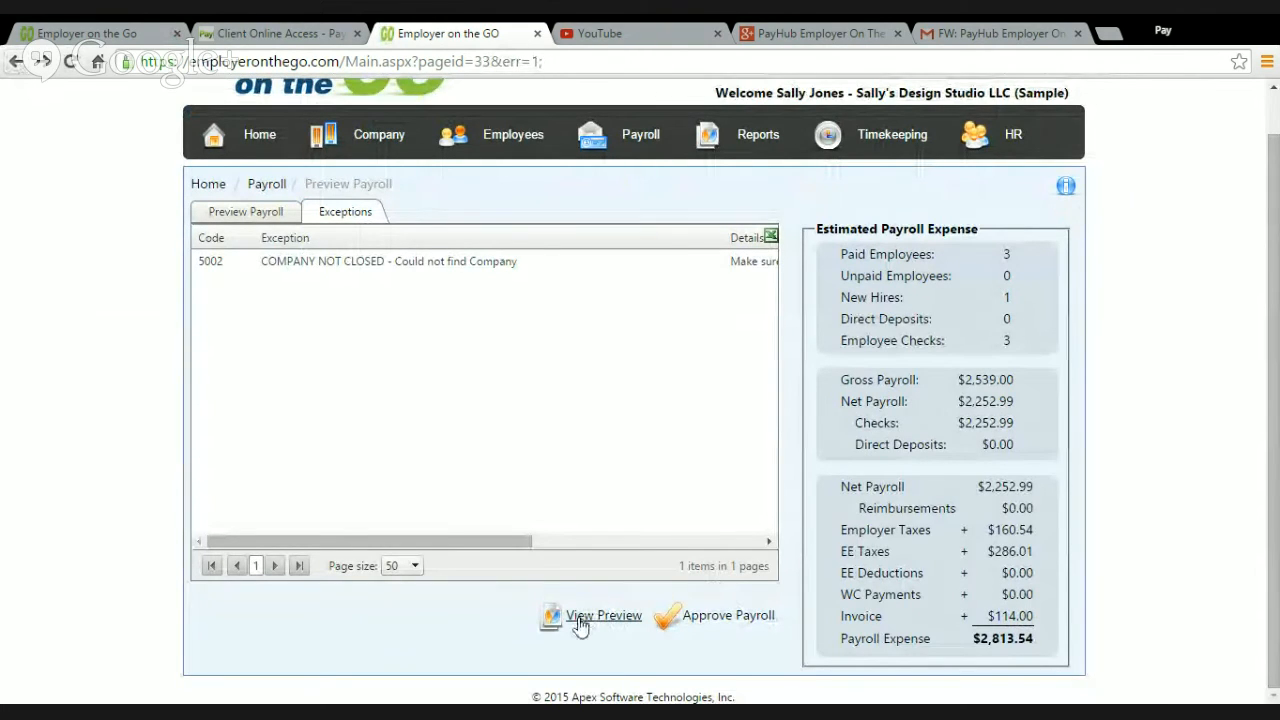
Step: Review the Payroll Detail preview report and its email format options, and proceed to the payroll approval page
click(594, 618)
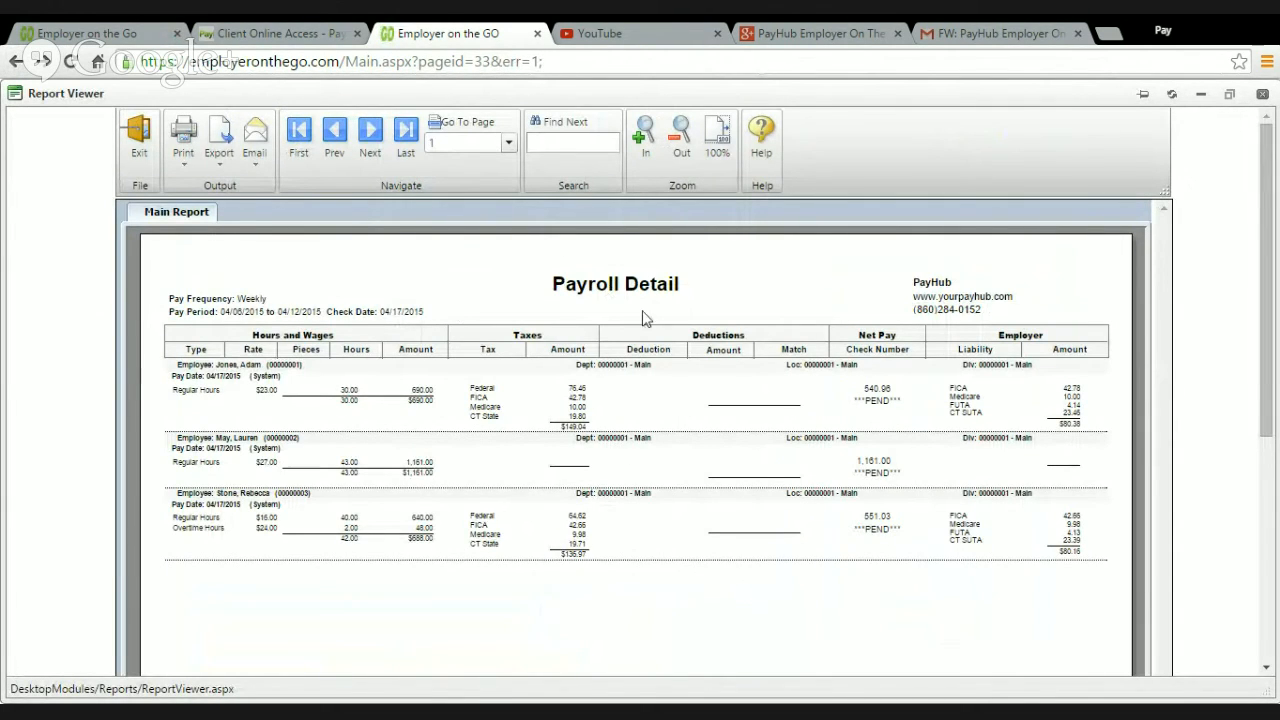
click(252, 135)
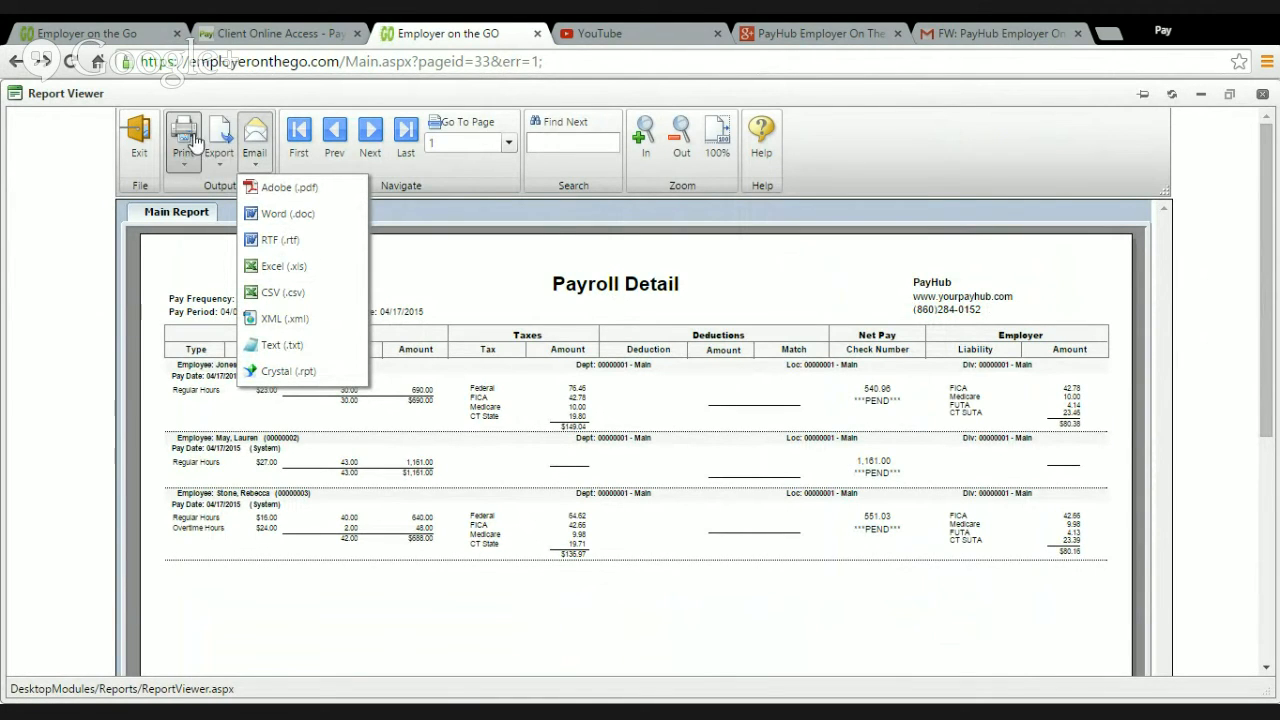
click(822, 287)
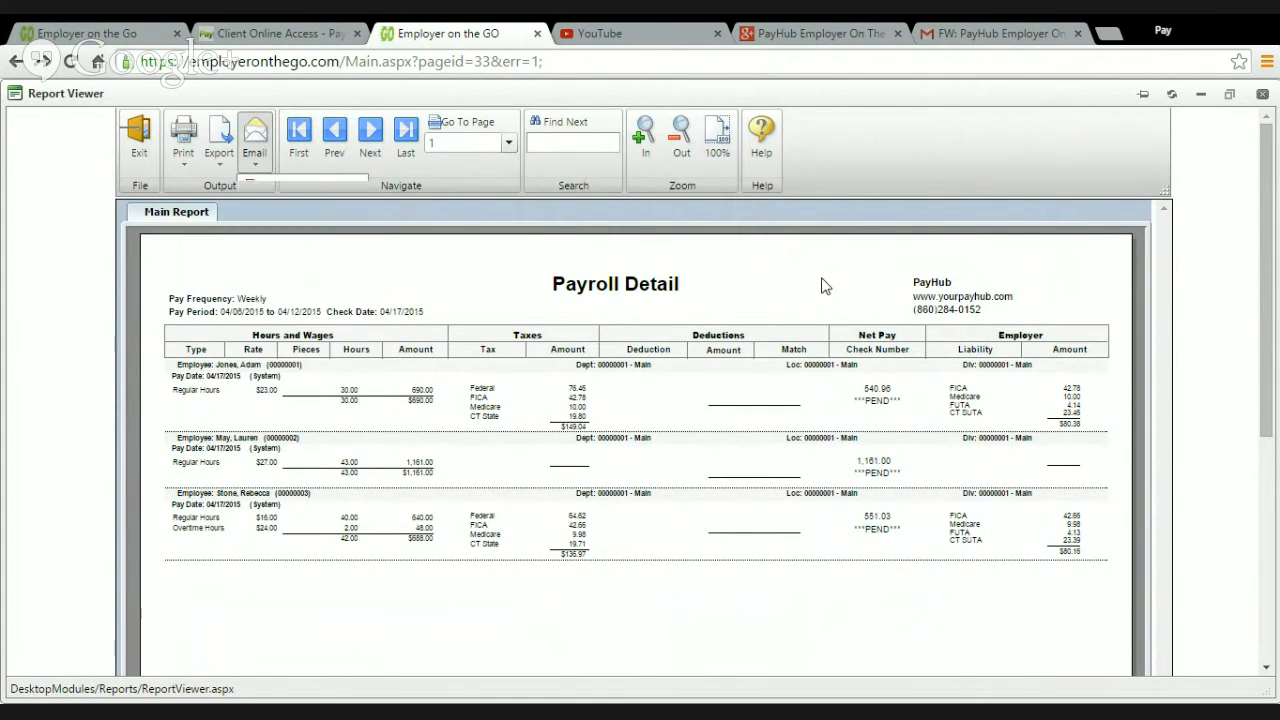
scroll(790, 504, down, 1)
scroll(790, 504, down, 3)
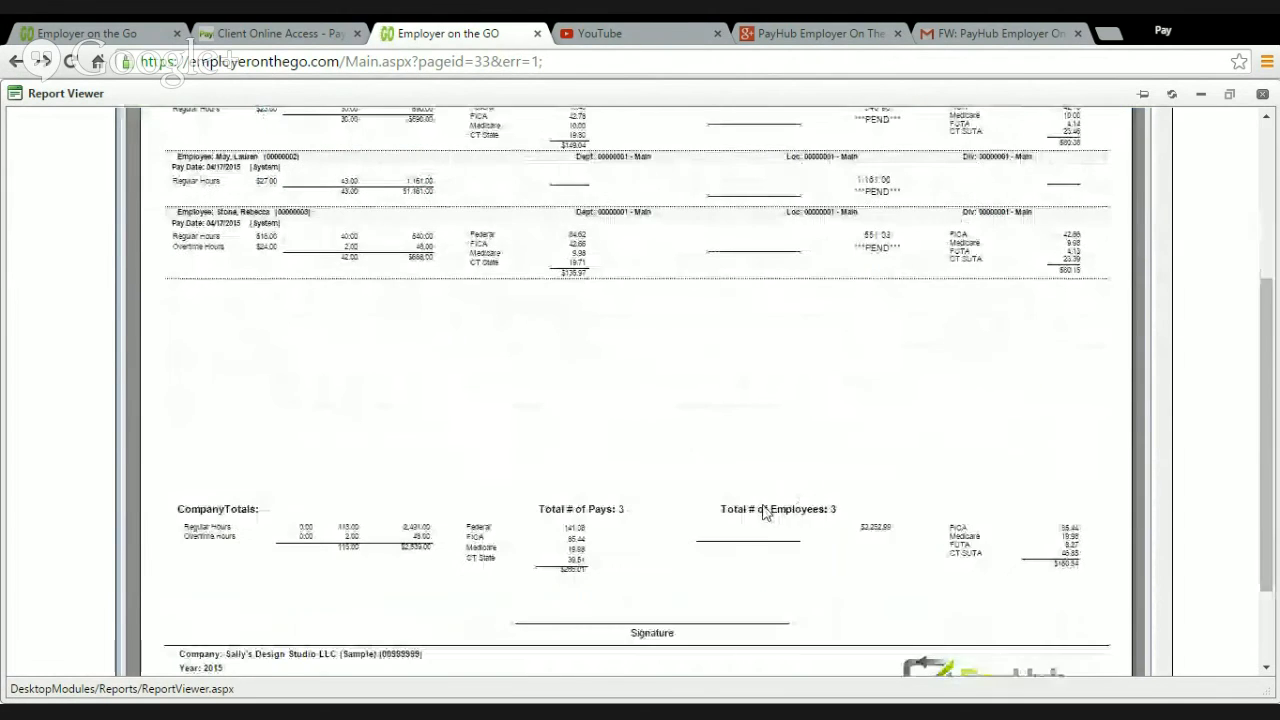
scroll(614, 489, up, 4)
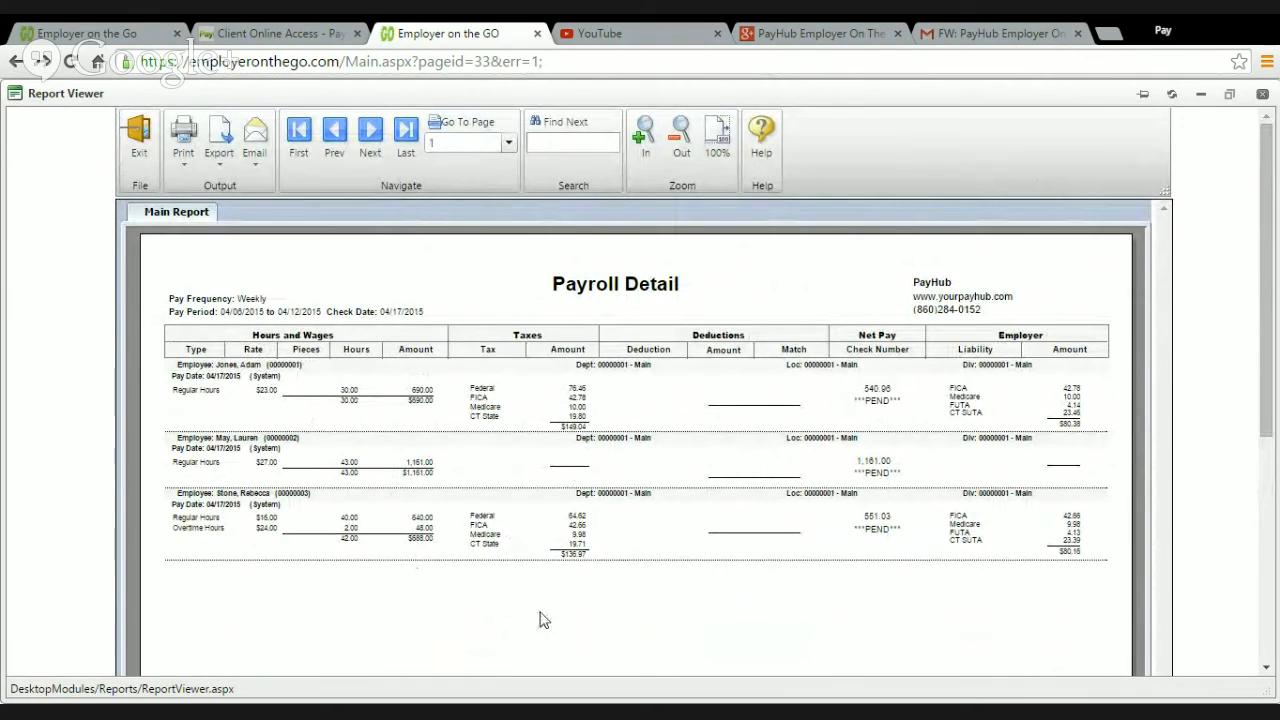
click(140, 145)
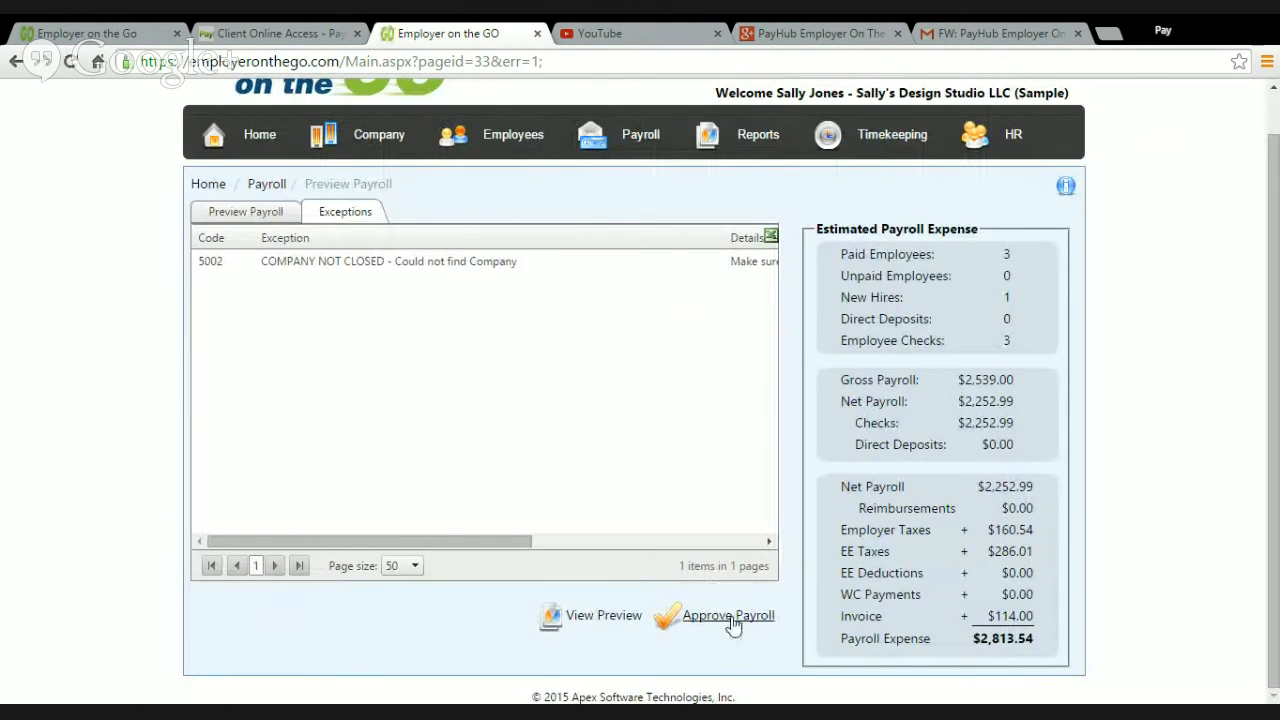
click(728, 616)
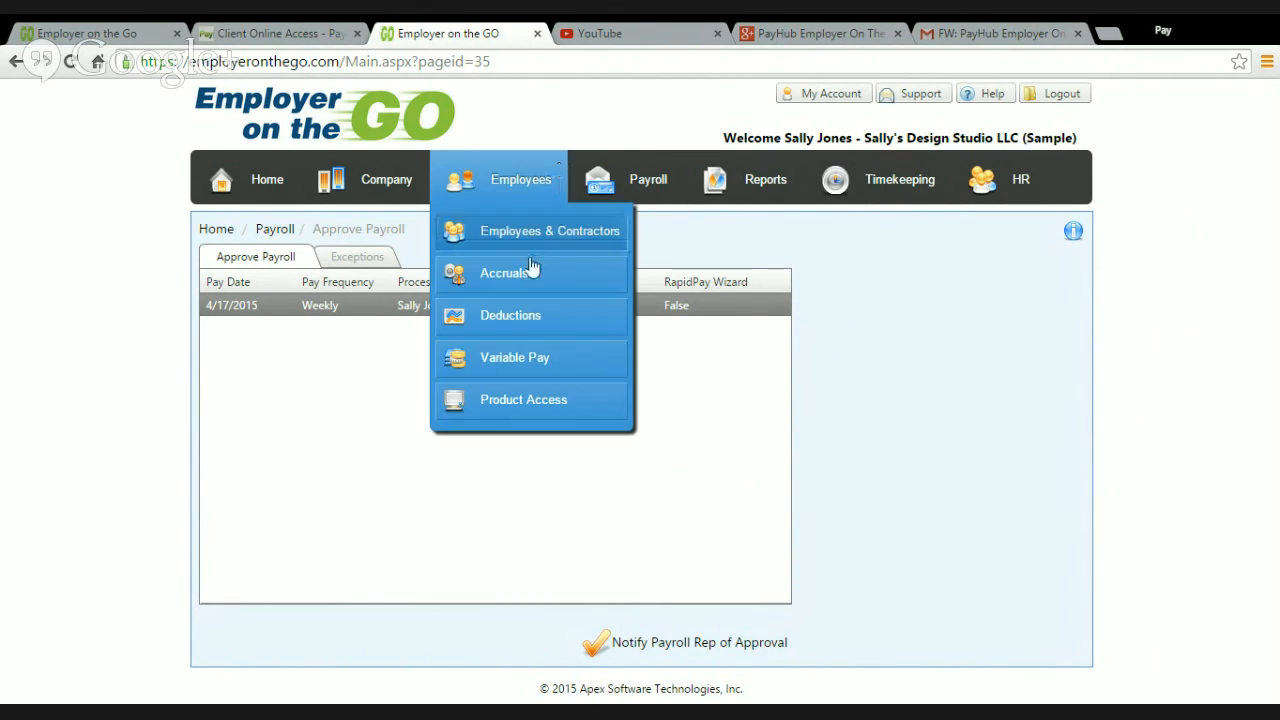
Step: Open the Payroll Documents list in the reports area and set its date range to 60 Days
mouse_move(563, 436)
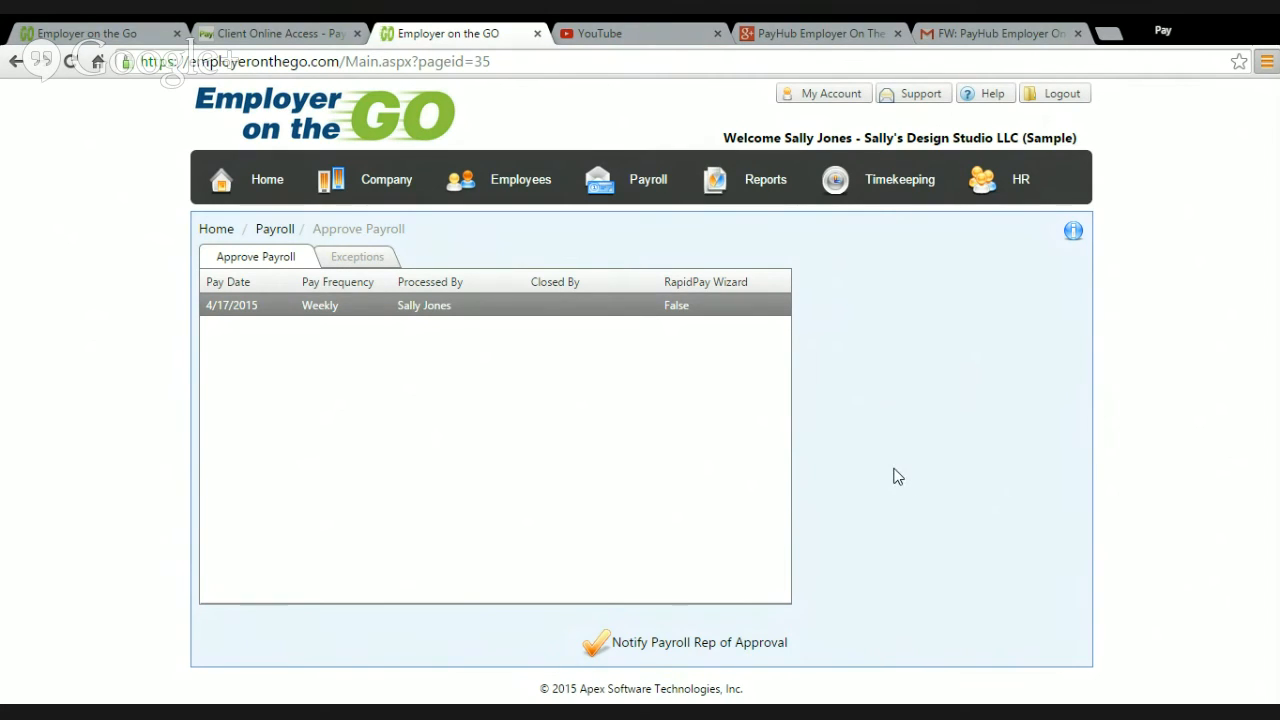
mouse_move(744, 173)
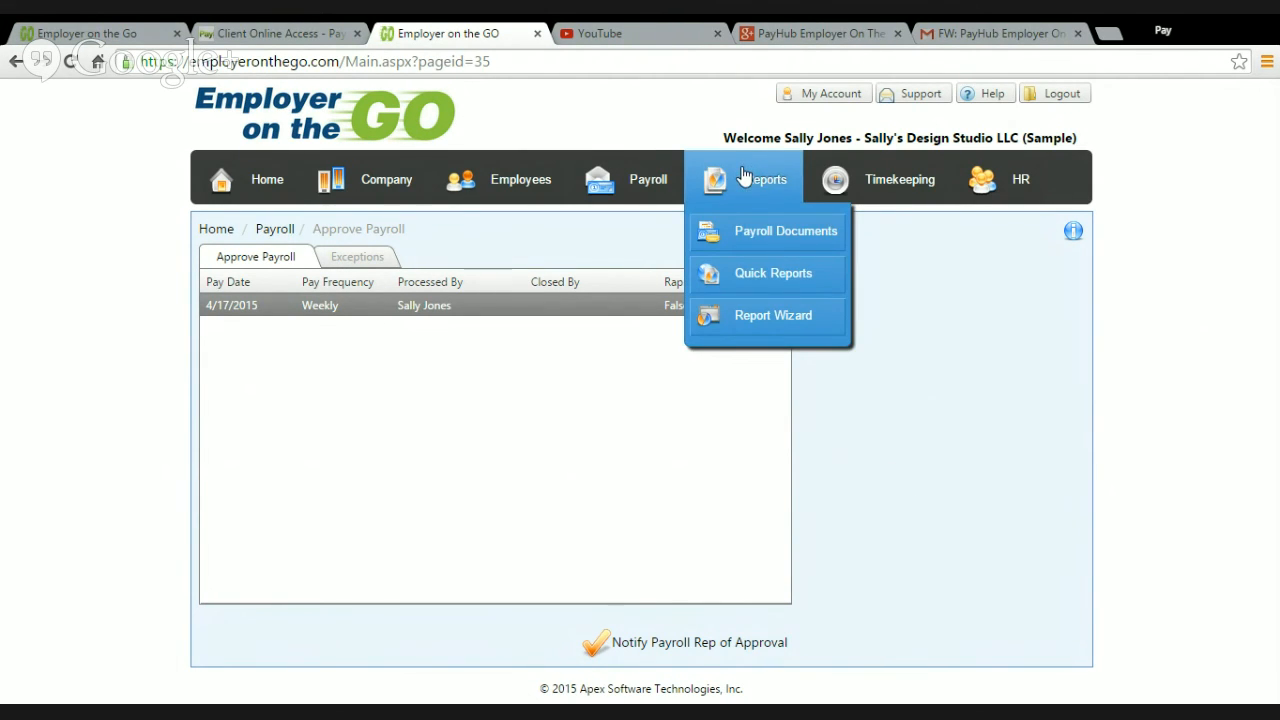
click(780, 238)
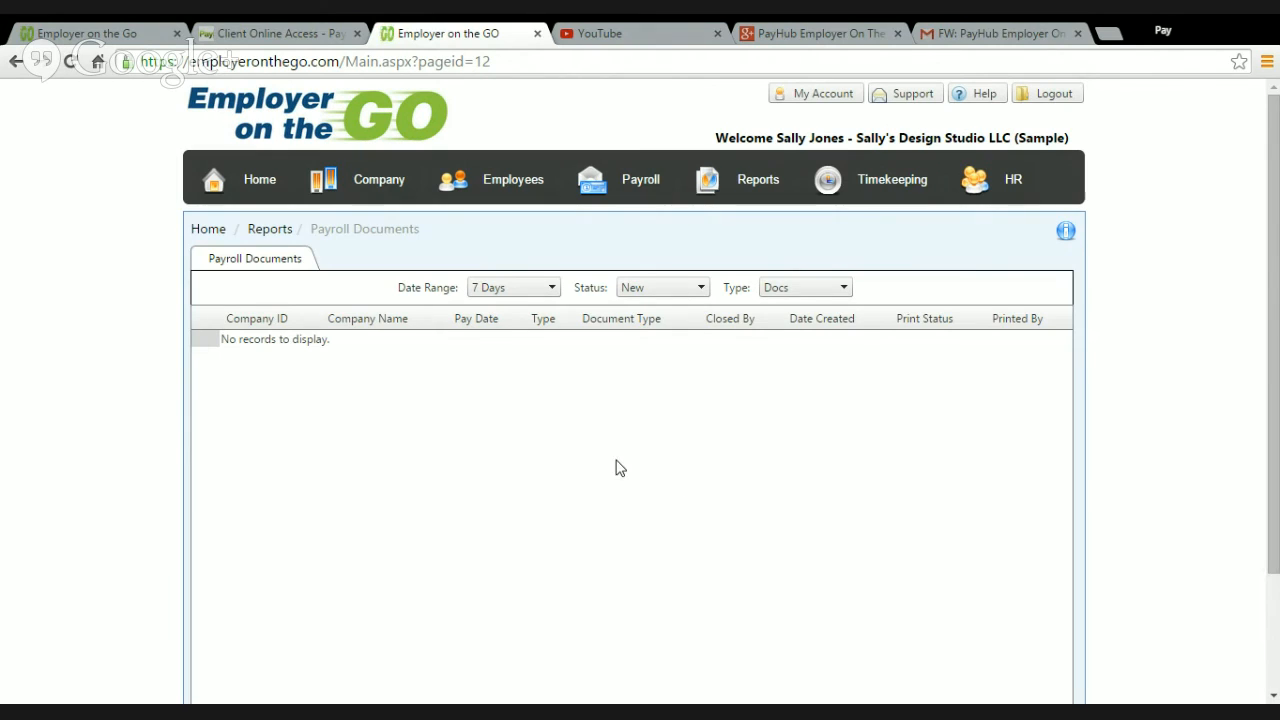
scroll(646, 423, down, 2)
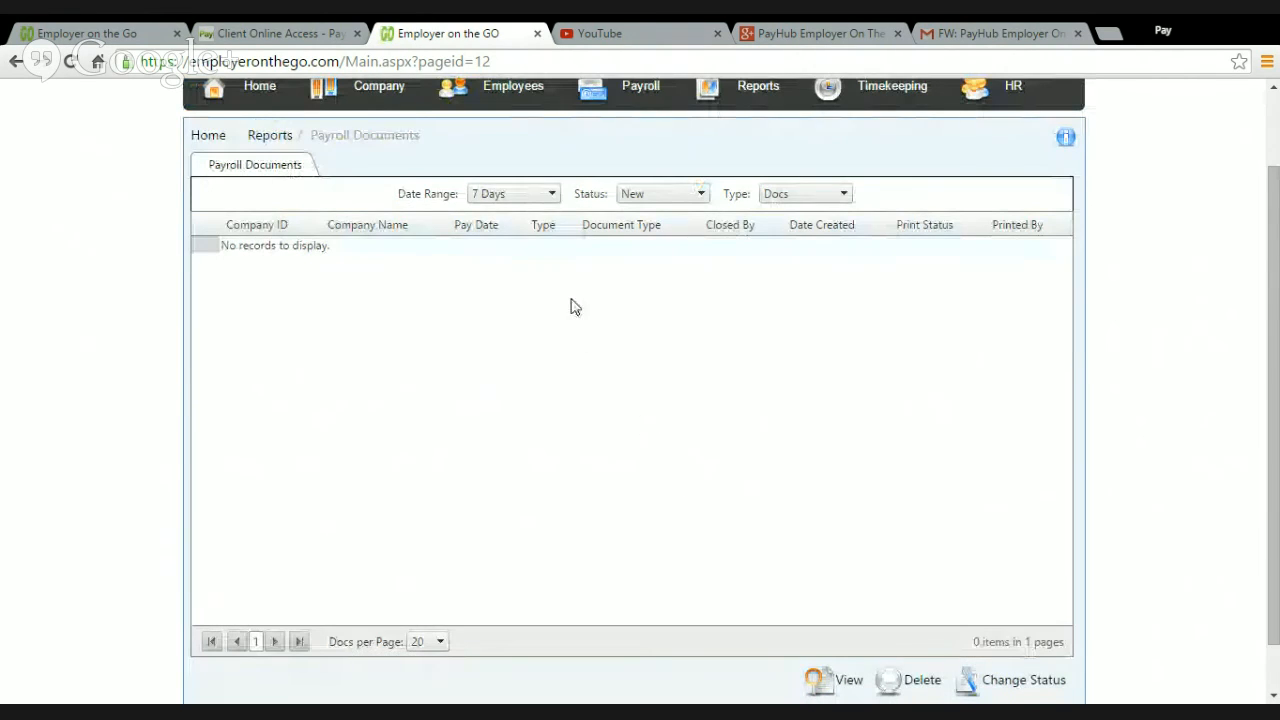
click(519, 194)
click(505, 293)
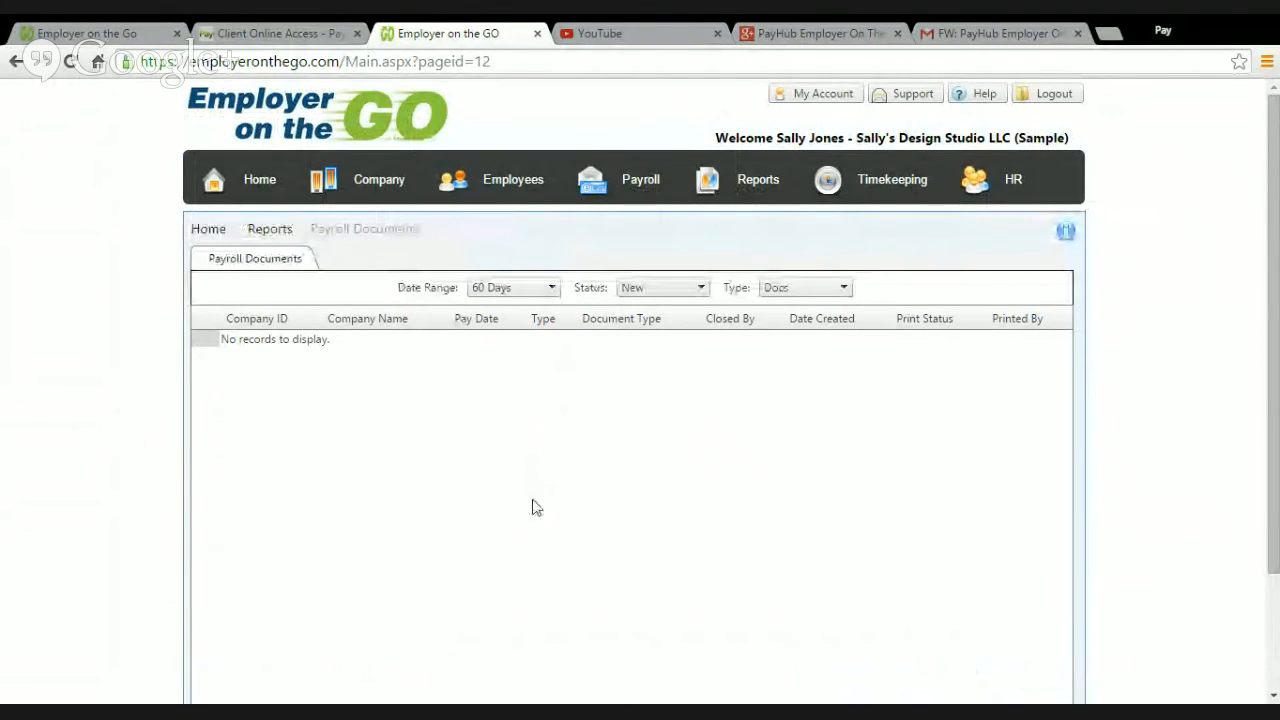
Step: Start a Payroll report of the Payroll Register category in the Report Wizard, covering all divisions, locations and departments
mouse_move(751, 180)
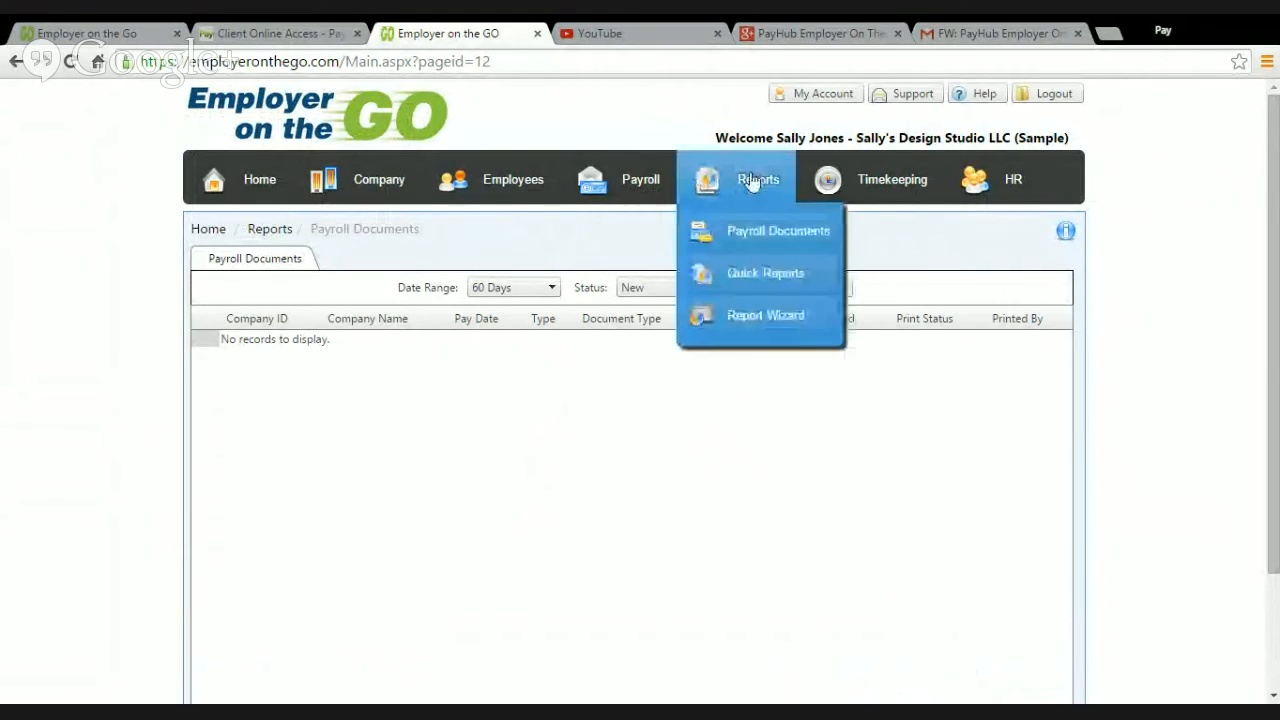
click(745, 316)
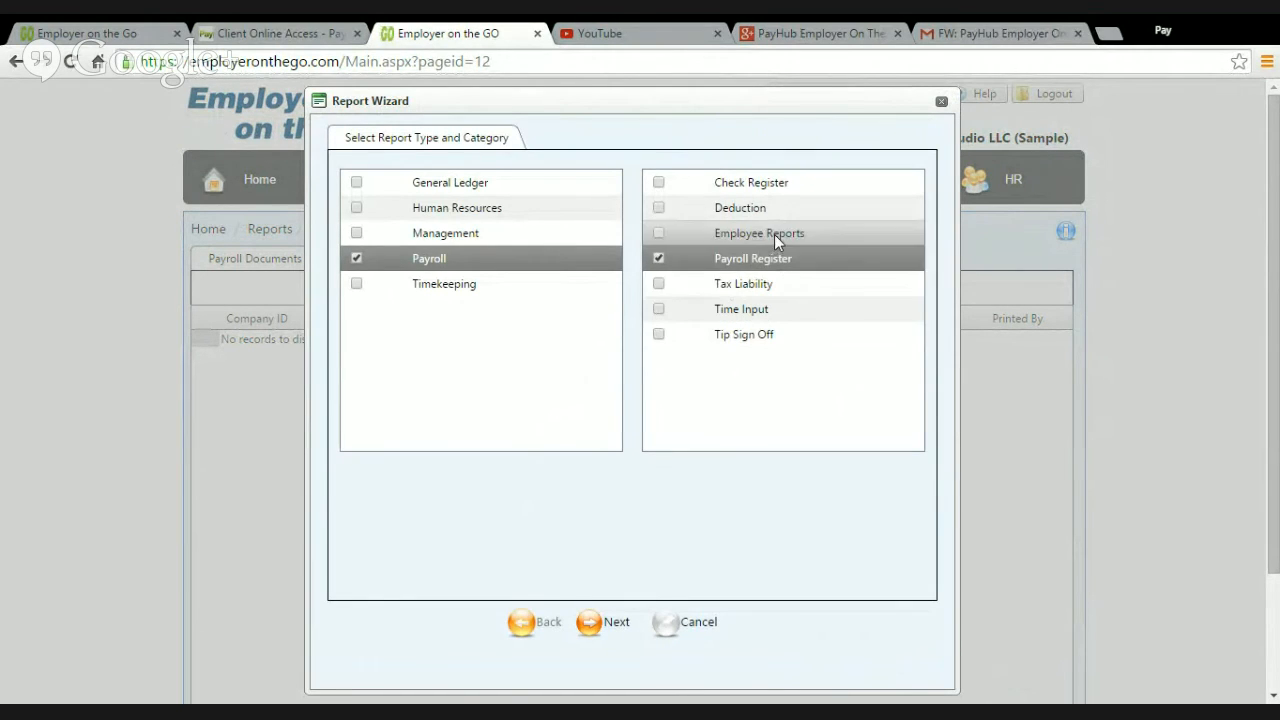
click(590, 624)
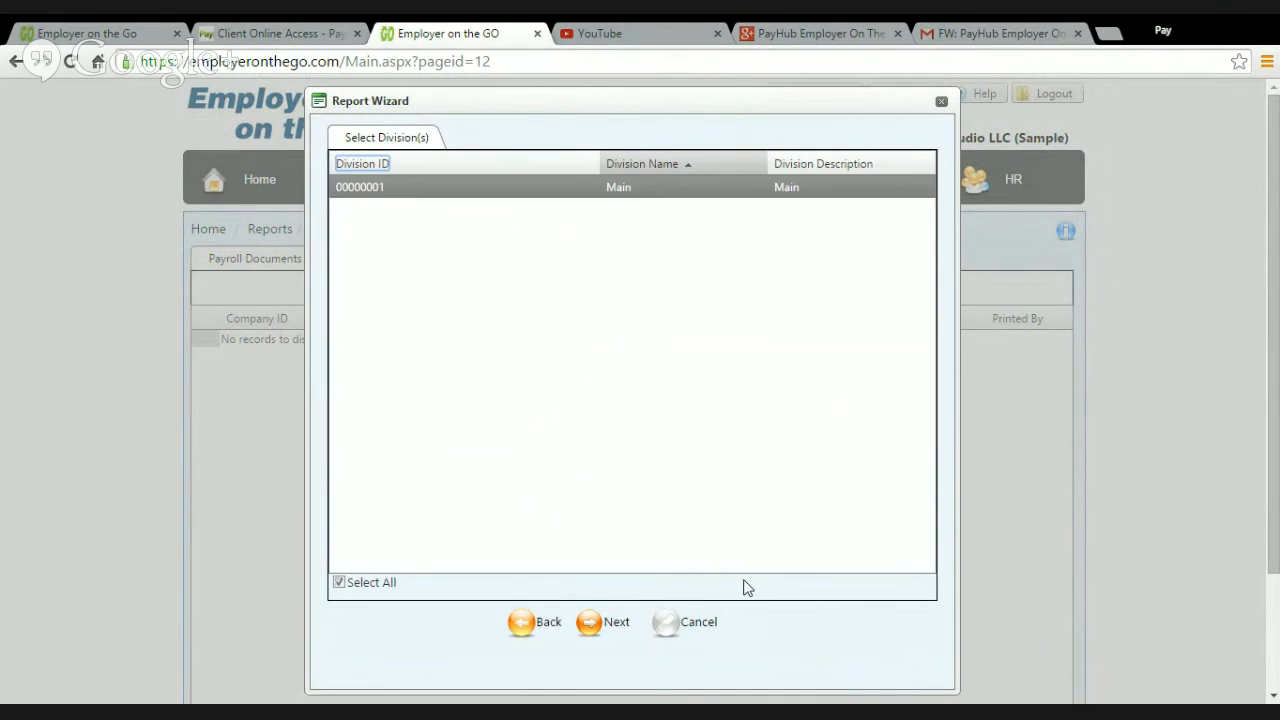
click(625, 633)
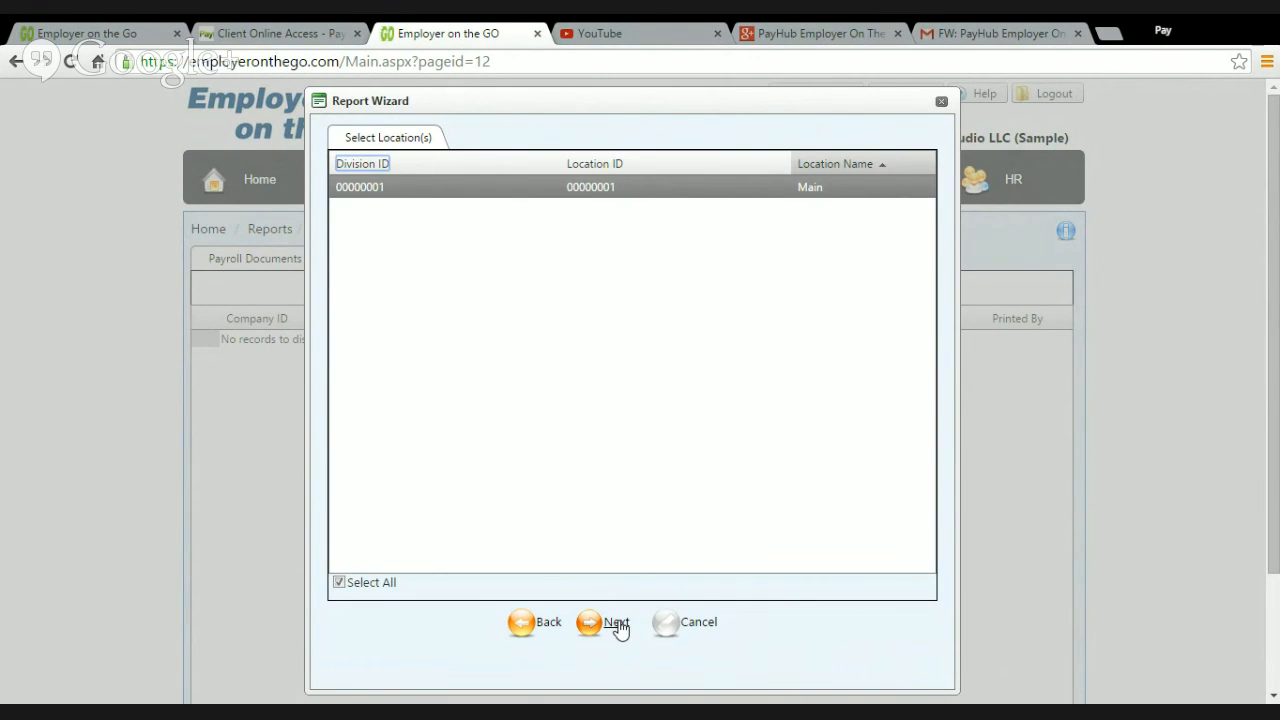
click(618, 625)
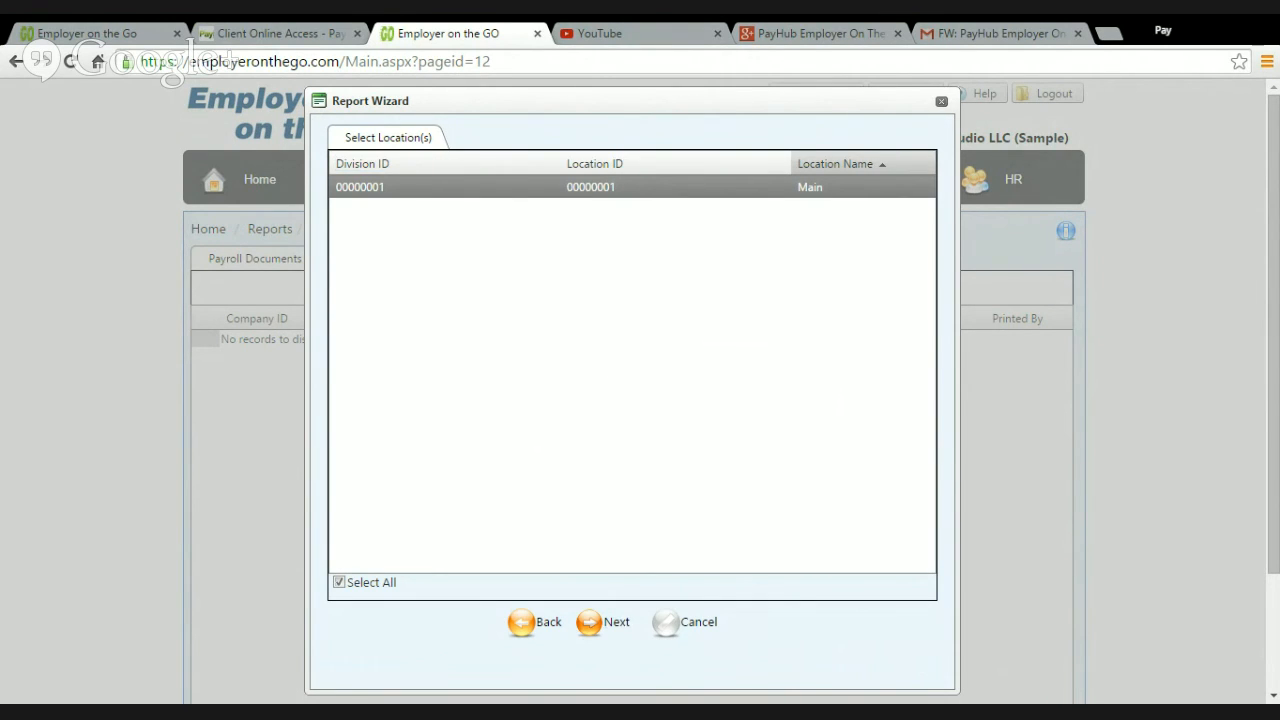
click(618, 625)
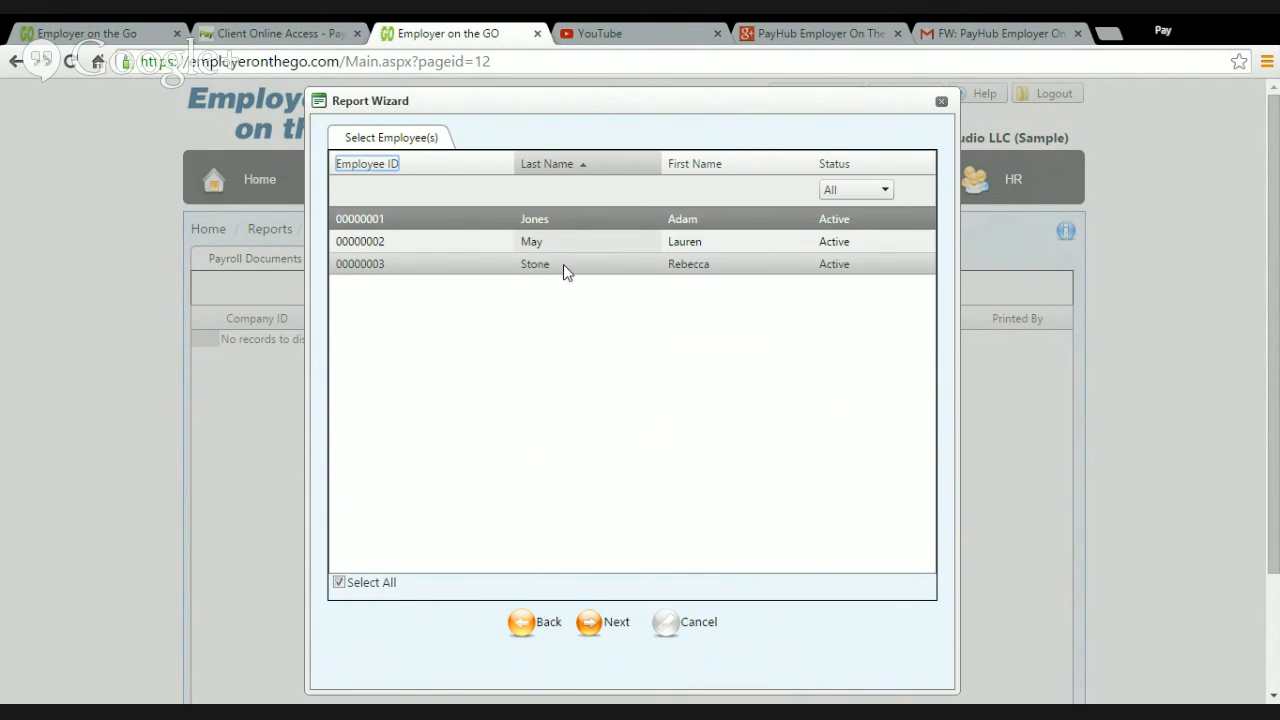
Step: Limit the report to the third employee in the list and set its date range to the 2nd Quarter of 2015
click(683, 267)
click(683, 267)
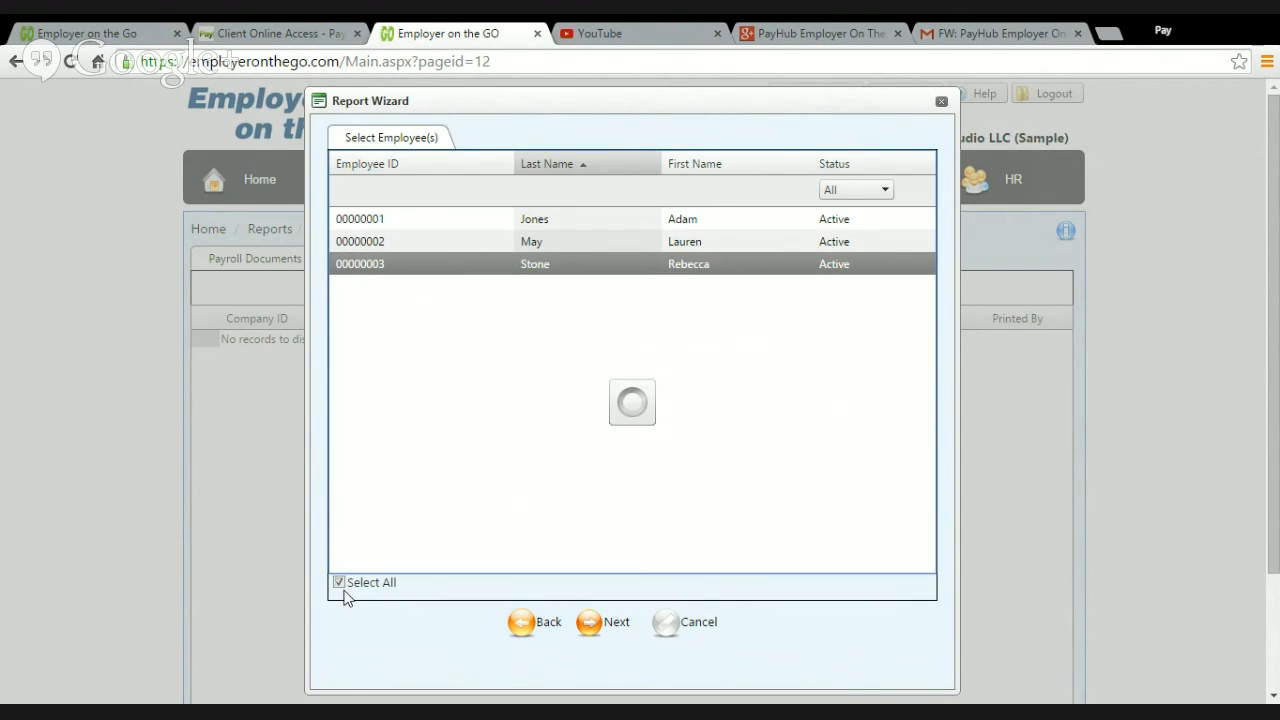
click(624, 625)
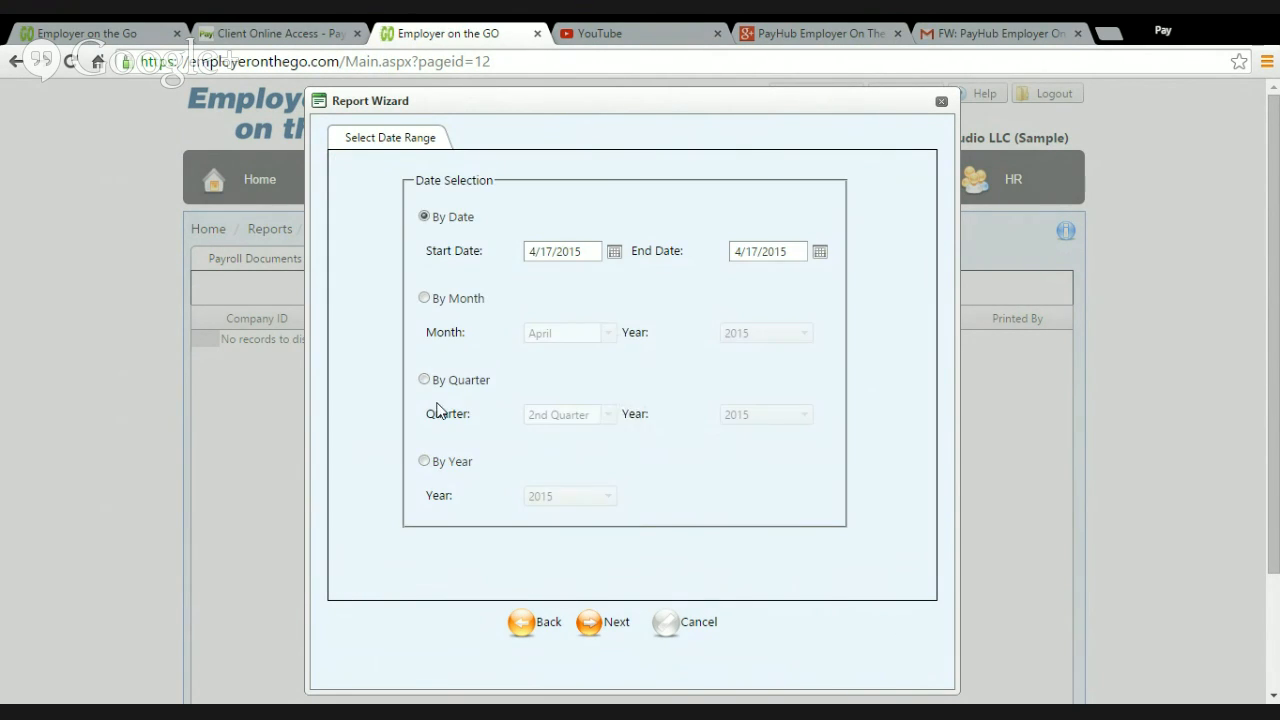
click(433, 389)
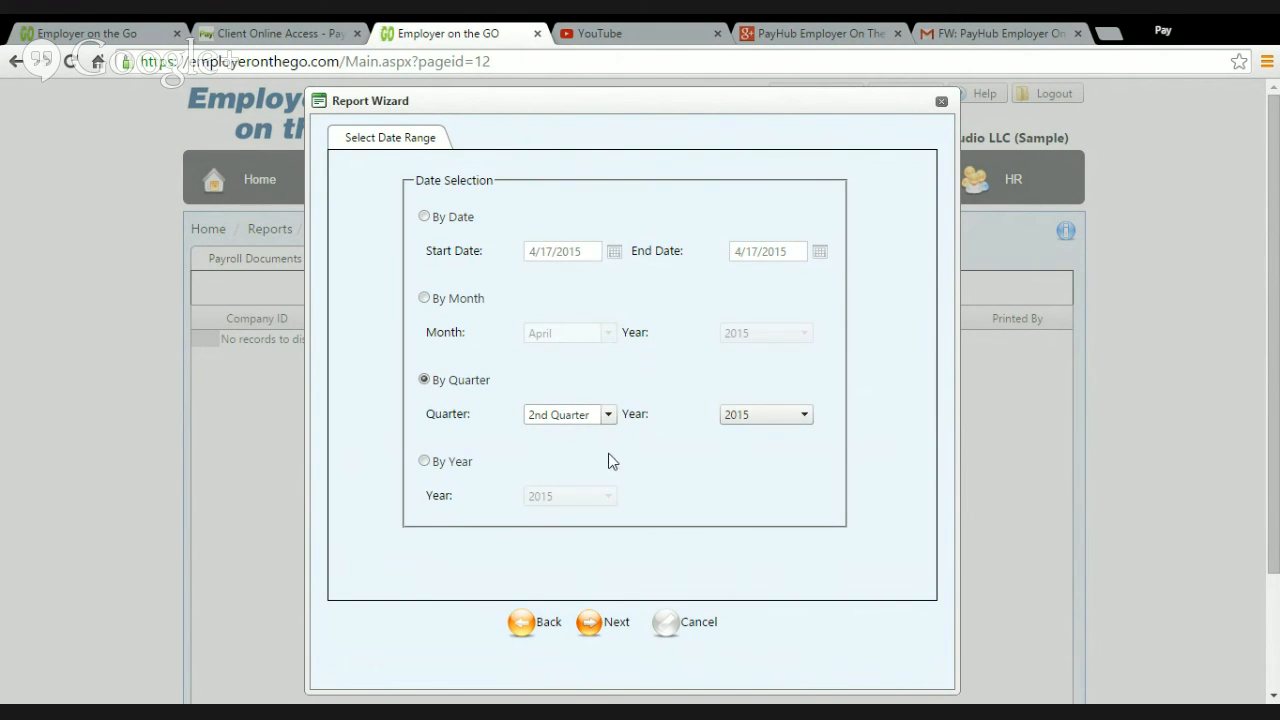
click(610, 624)
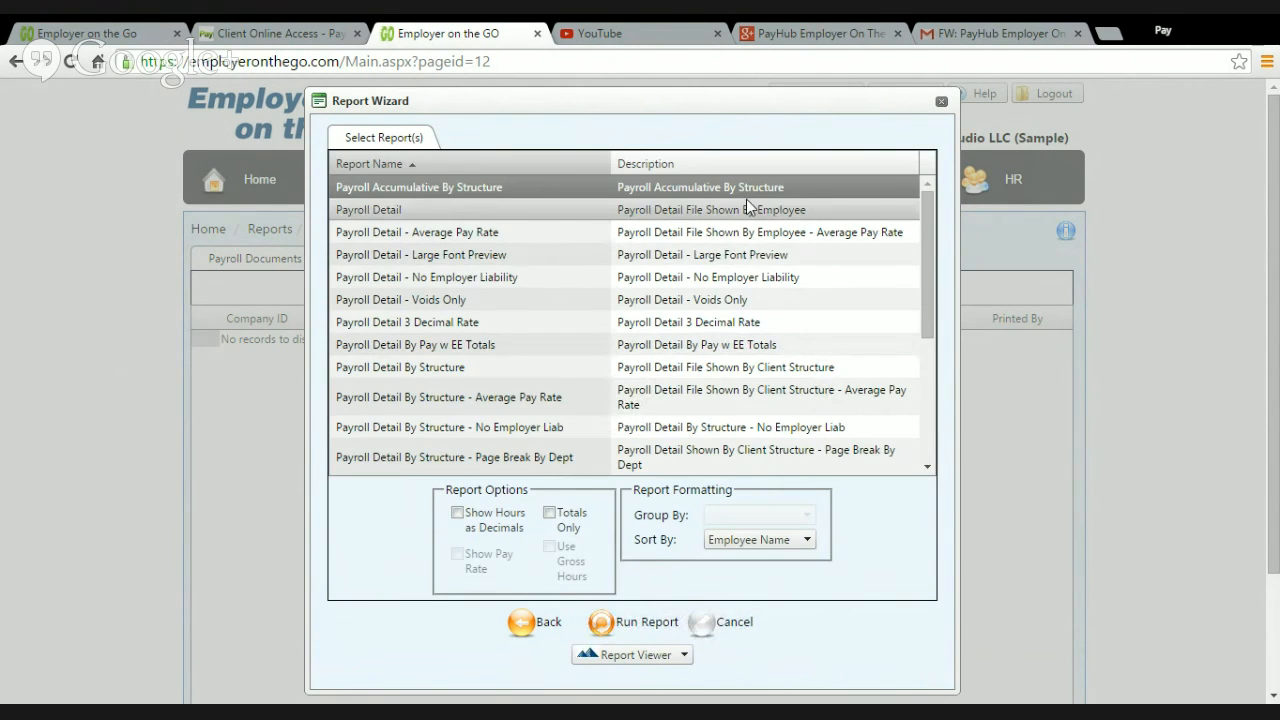
Step: Run the Payroll Detail report grouped by employee in the Report Viewer and review its contents down to the company totals
drag(929, 248, 916, 222)
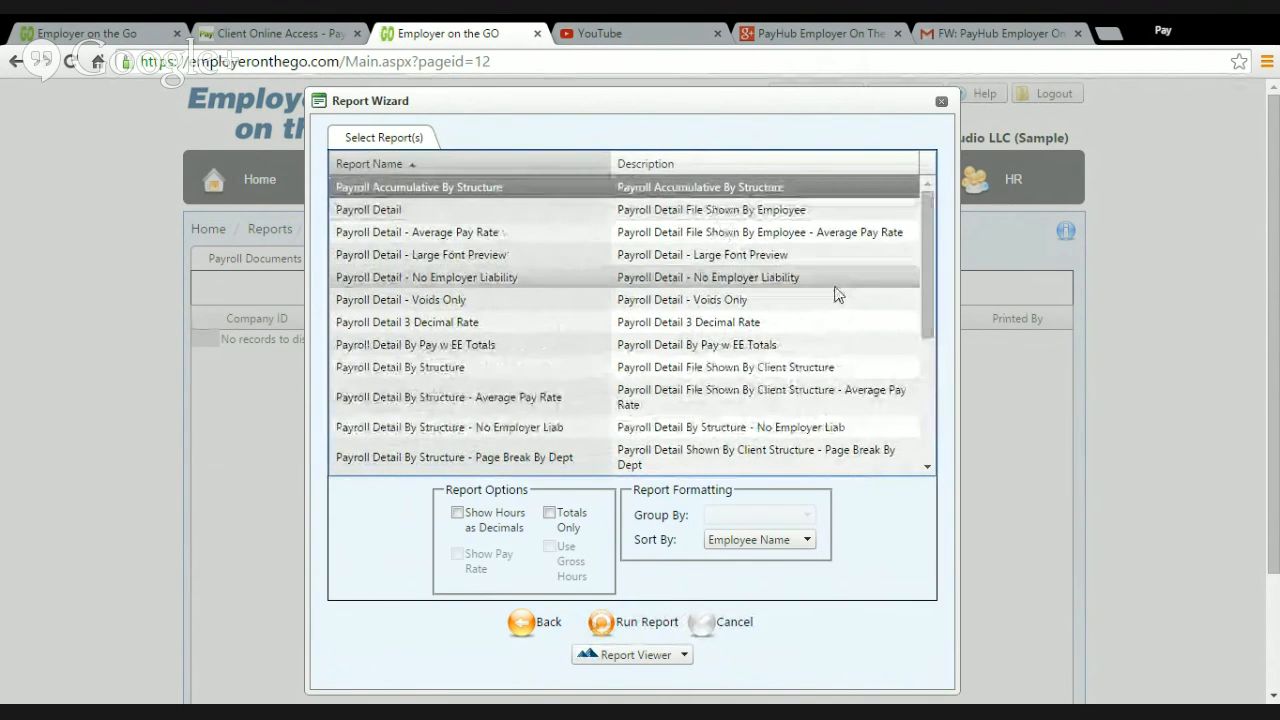
drag(932, 256, 928, 227)
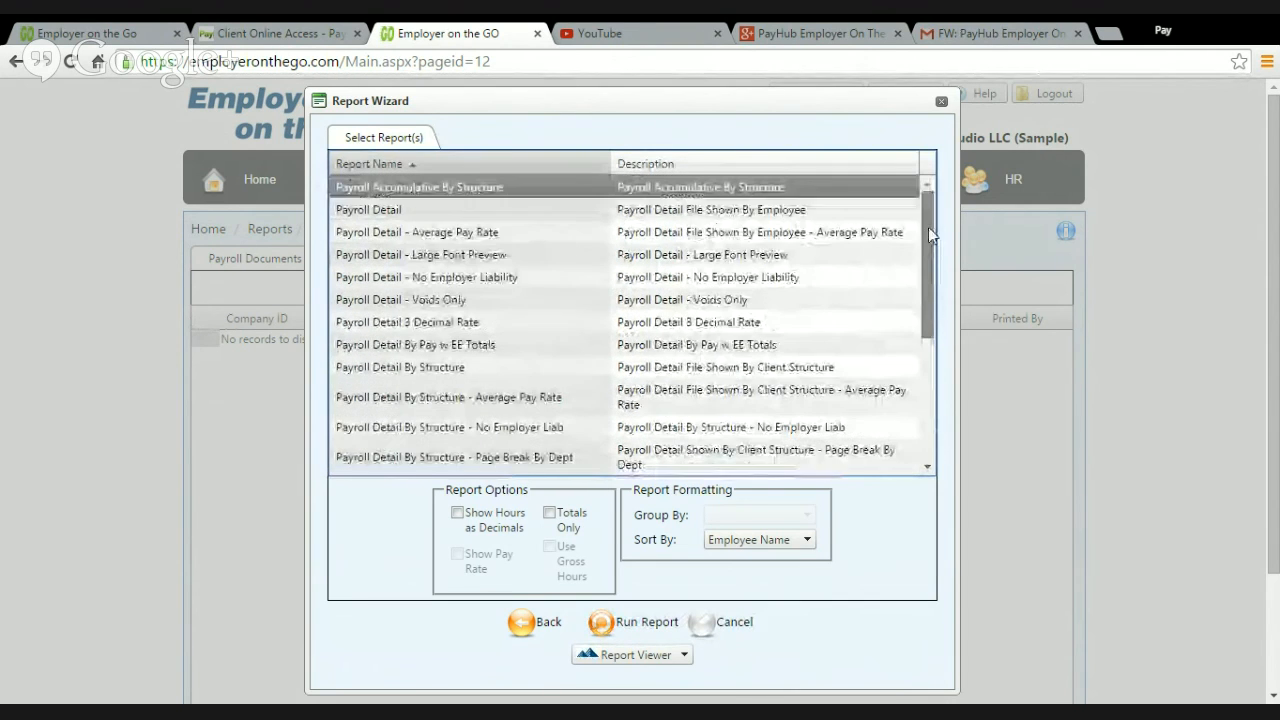
click(771, 212)
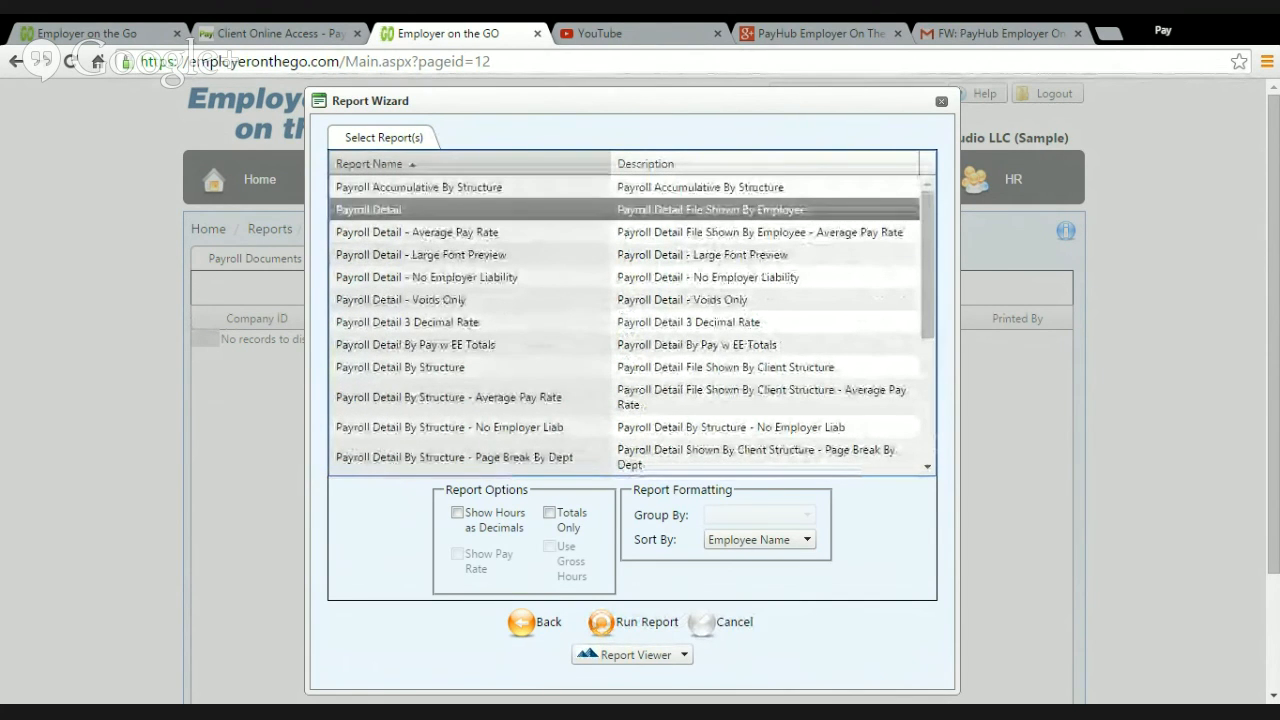
click(645, 624)
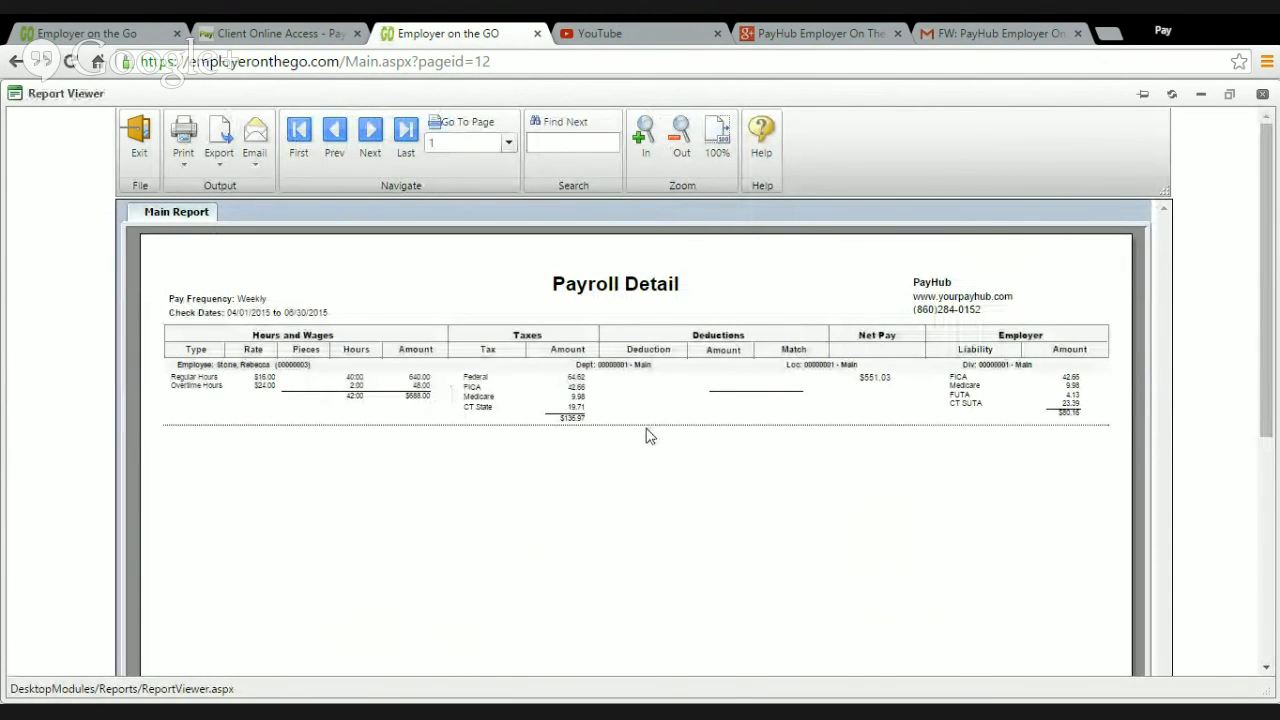
scroll(705, 432, down, 1)
scroll(755, 417, down, 2)
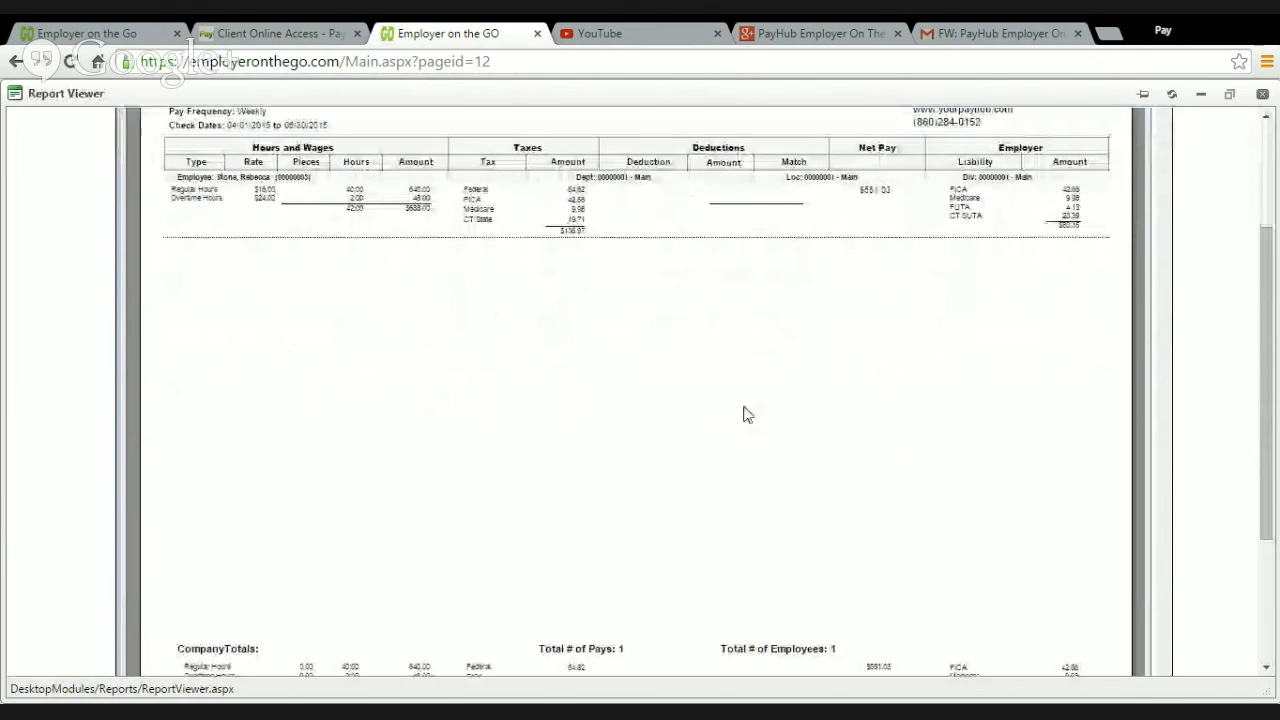
scroll(369, 340, up, 2)
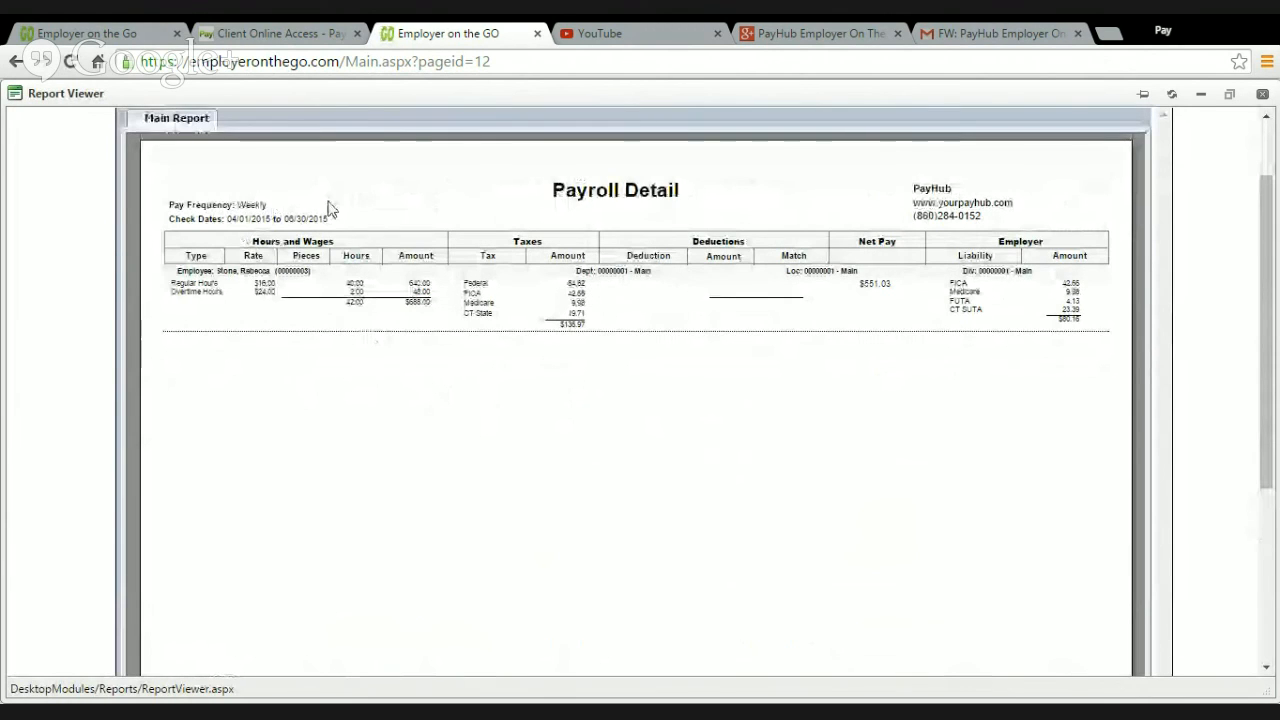
scroll(406, 240, up, 1)
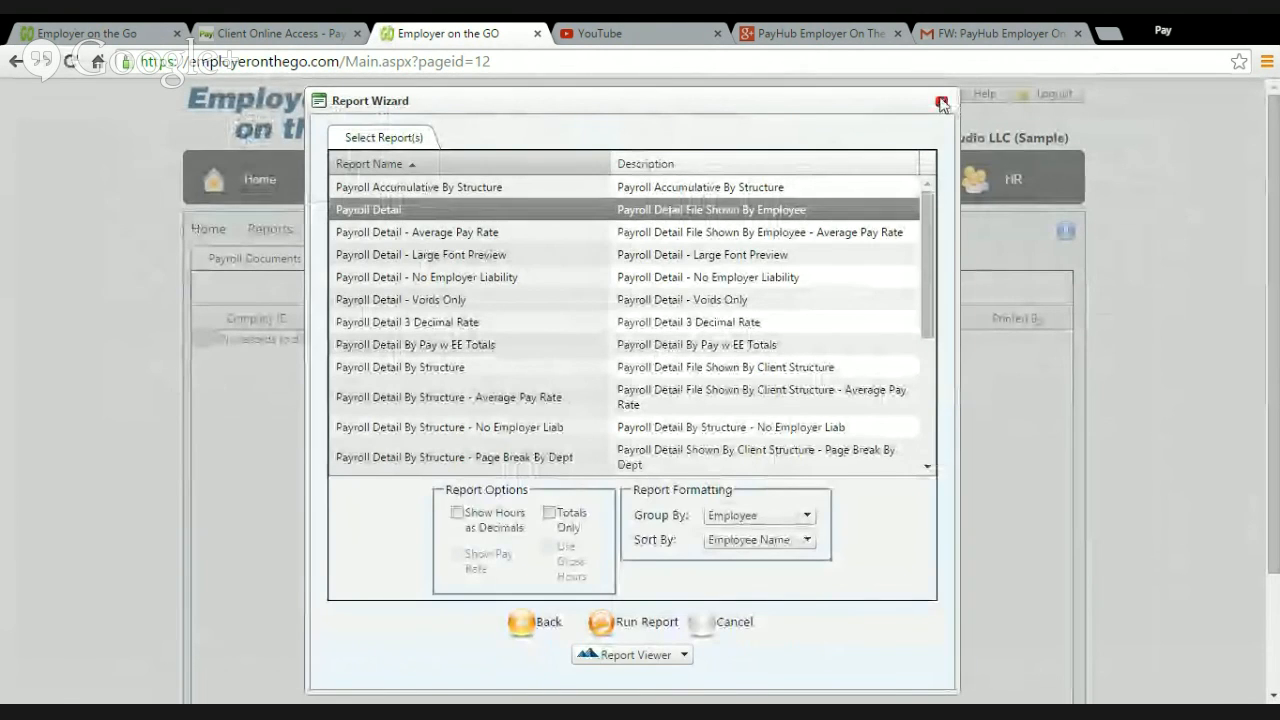
Step: Close the Report Wizard and open the Support request form
click(941, 101)
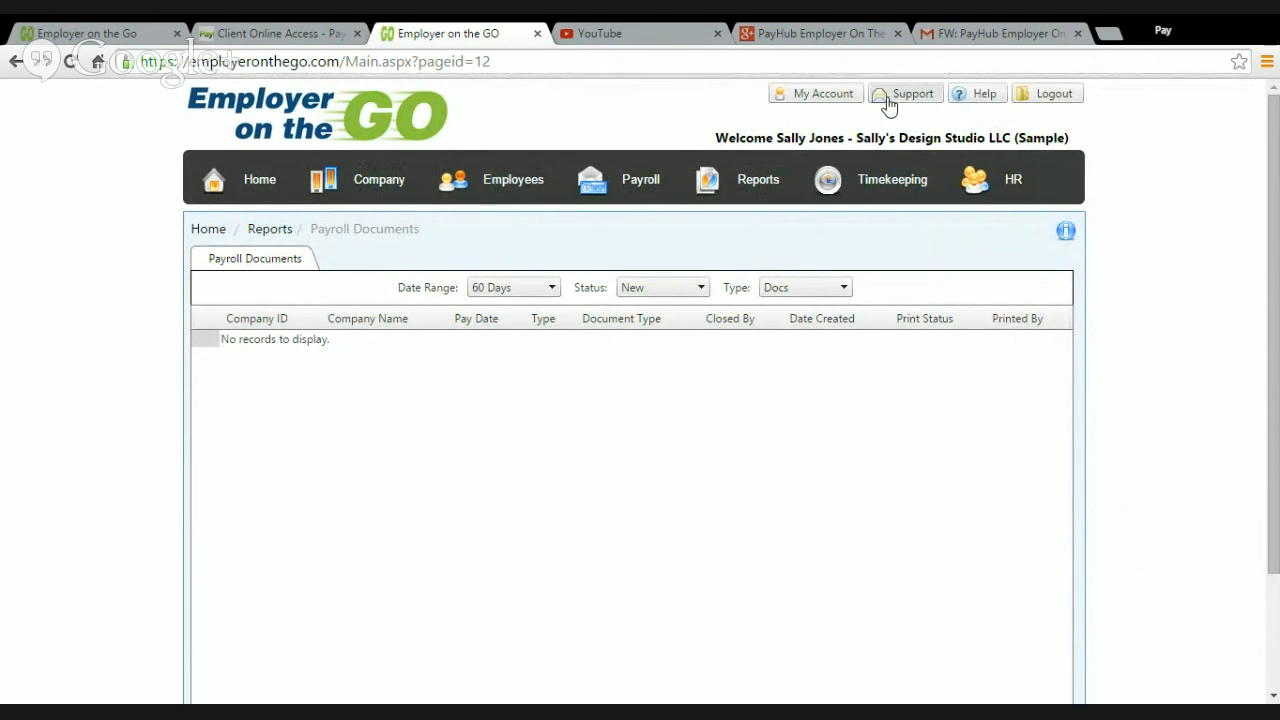
mouse_move(892, 179)
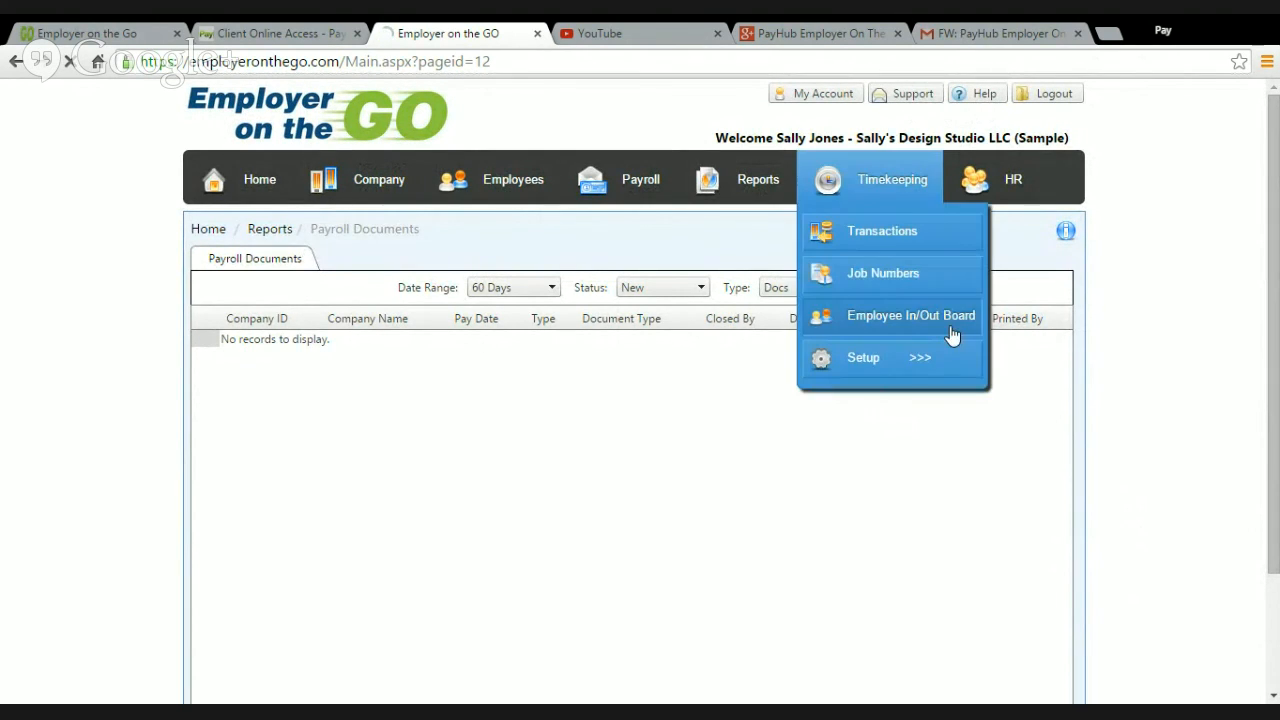
click(945, 330)
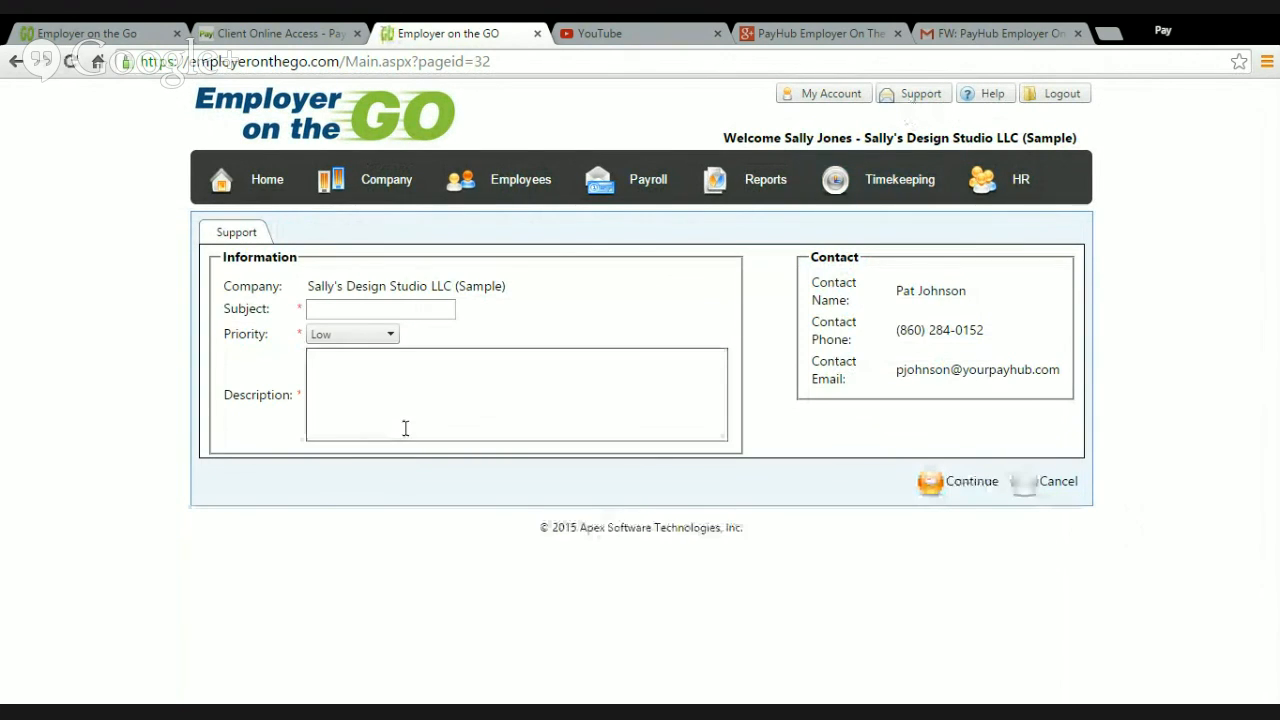
Step: Review the support contact's details and the description field, and cancel the request to return to the home dashboard
drag(963, 297, 901, 303)
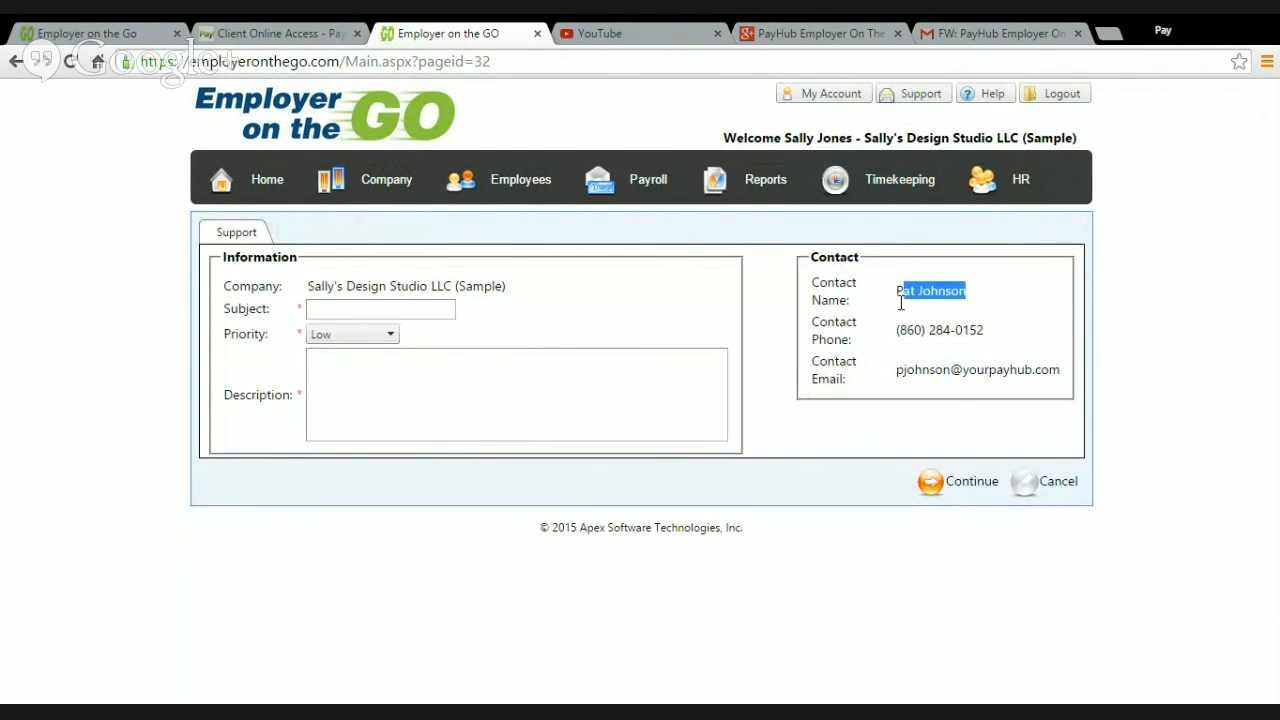
click(509, 468)
click(649, 412)
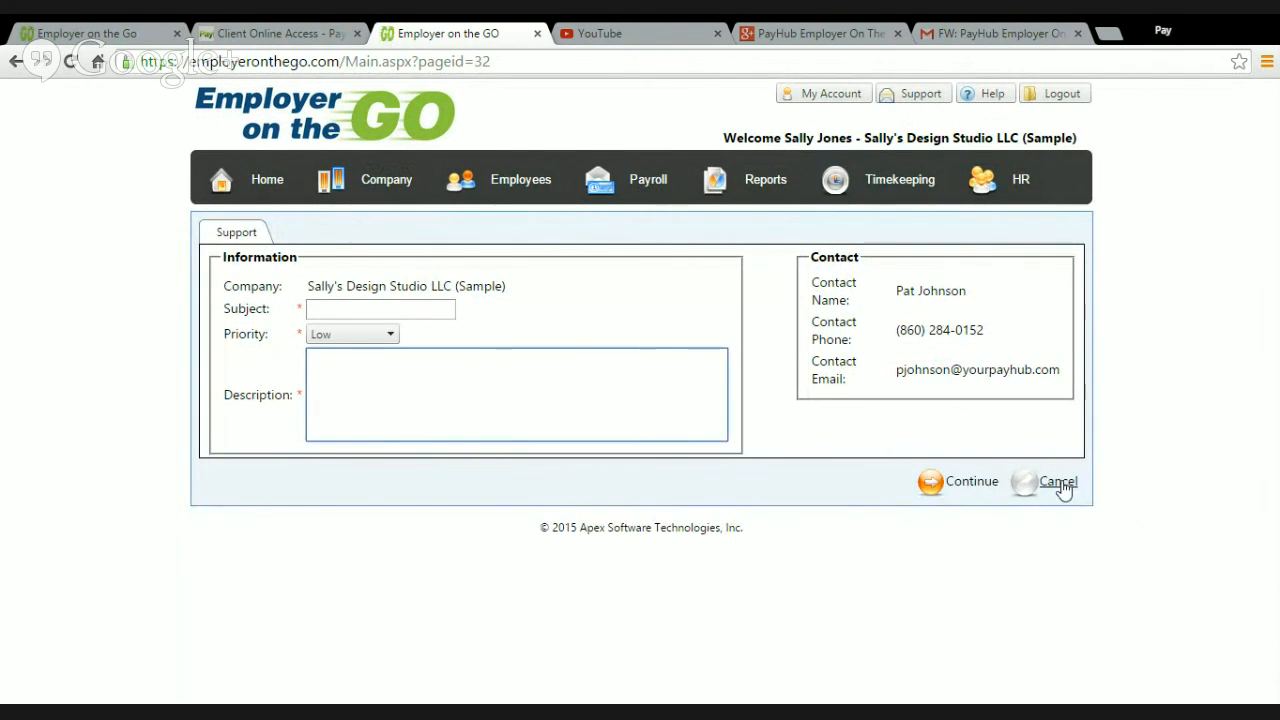
click(1063, 487)
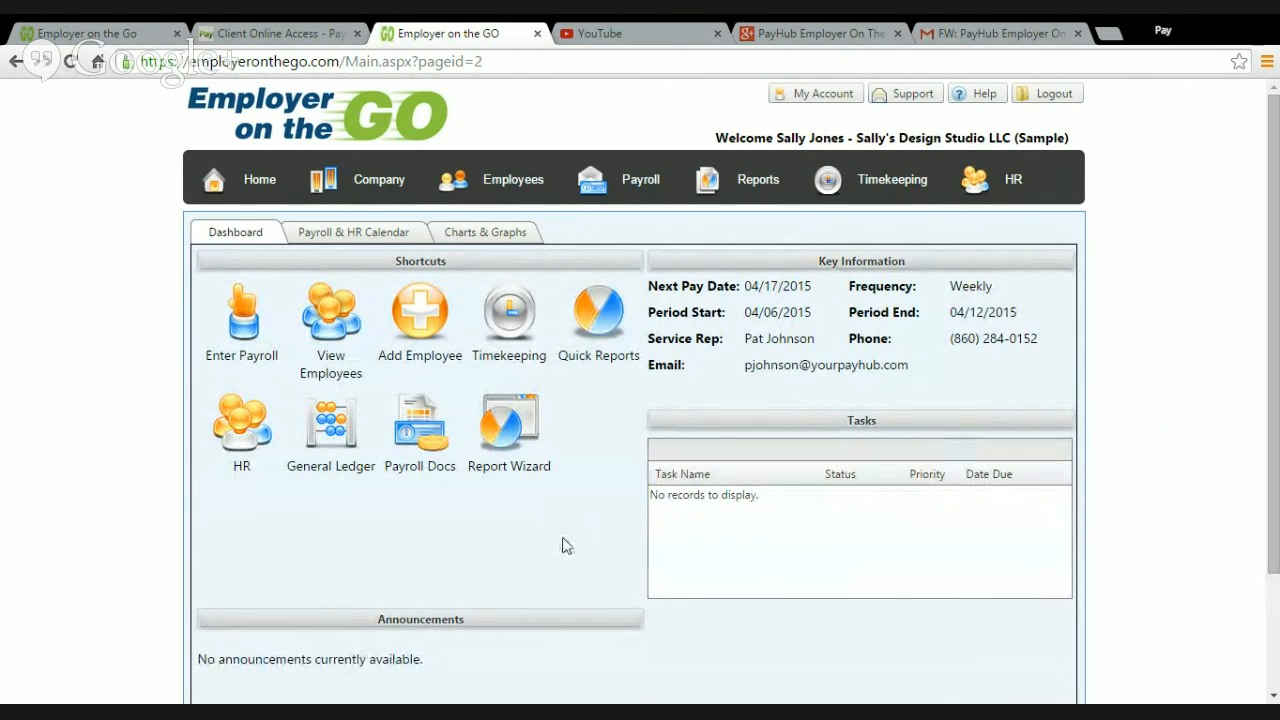
scroll(1037, 486, down, 1)
scroll(1000, 450, up, 1)
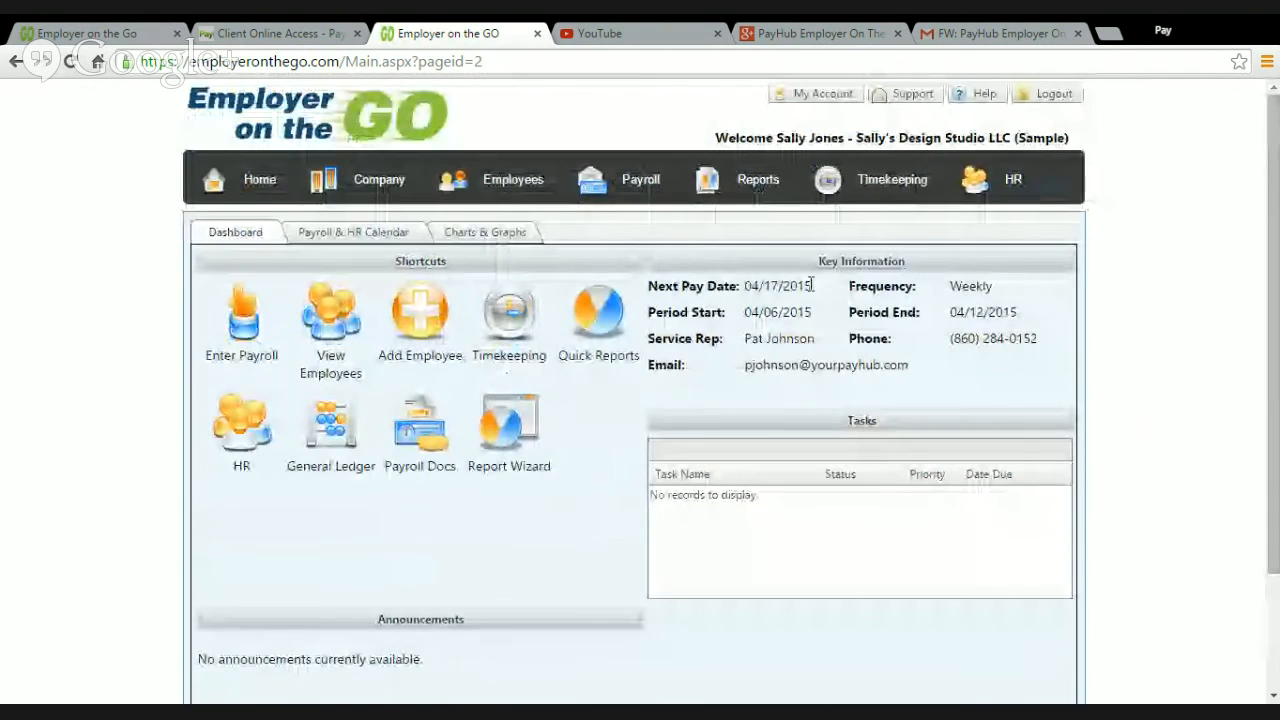